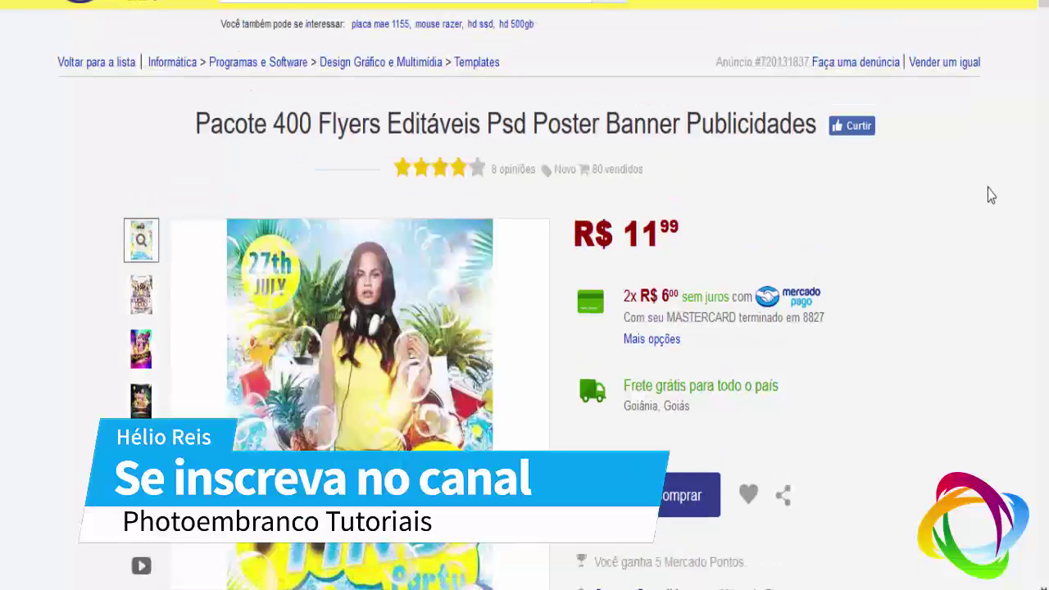
- Review the Pacote 400 Flyers Editáveis listing at R$ 11,99, briefly highlighting its title
scroll(988, 195, "down", 3)
scroll(987, 194, "up", 3)
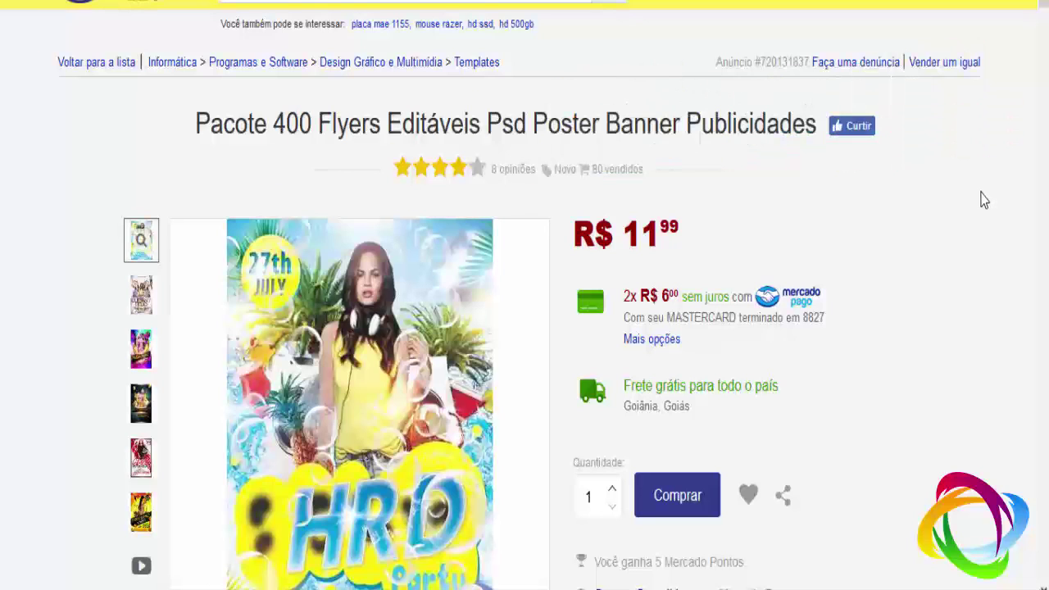
left_click_drag(204, 132, 340, 117)
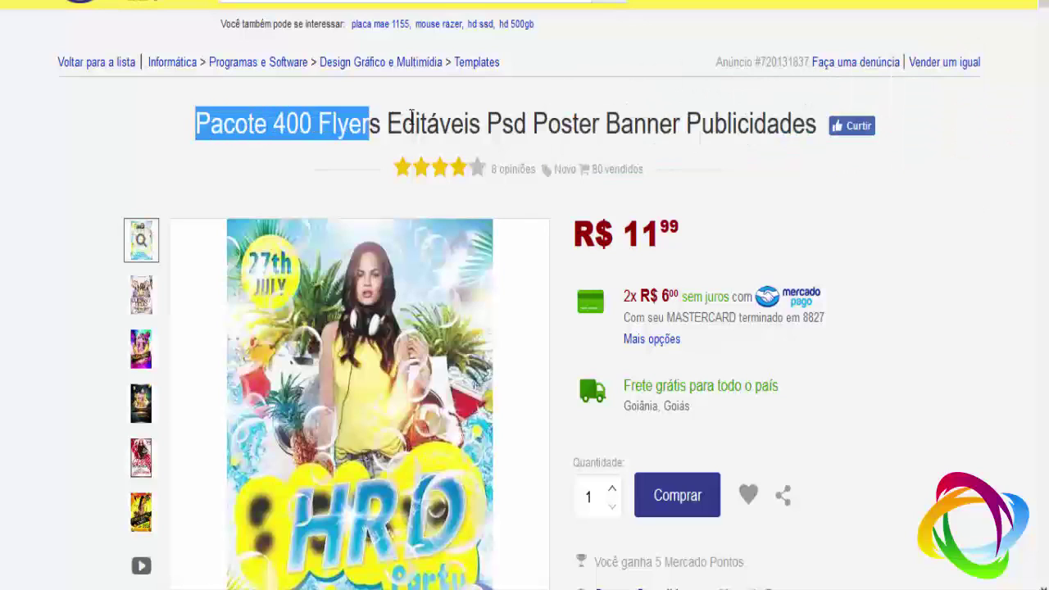
left_click(340, 115)
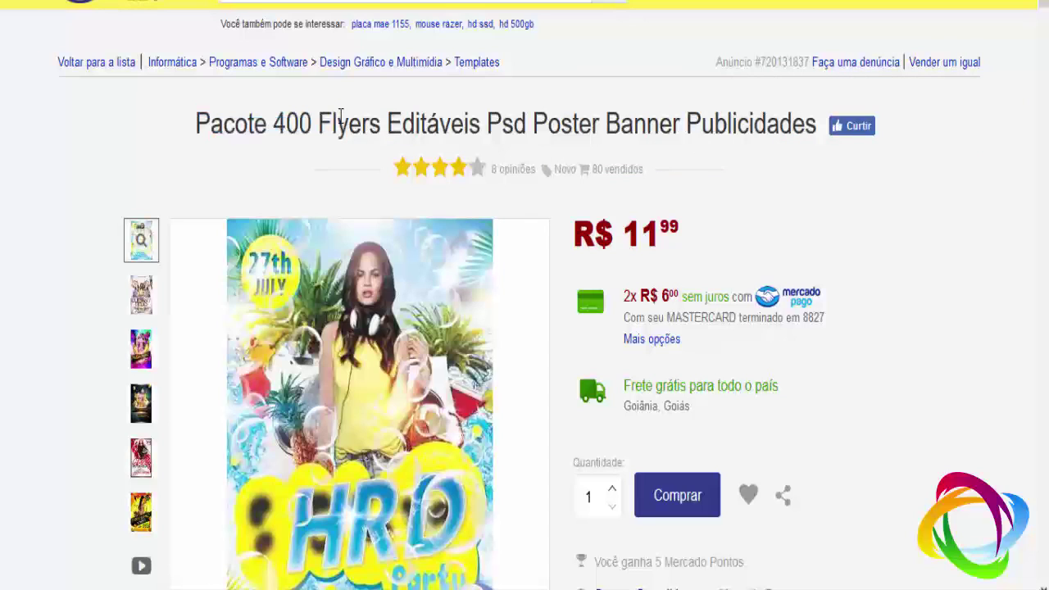
- Enlarge the flyer and cycle through all six previews, ending on the gold Elegant party flyer
left_click(348, 283)
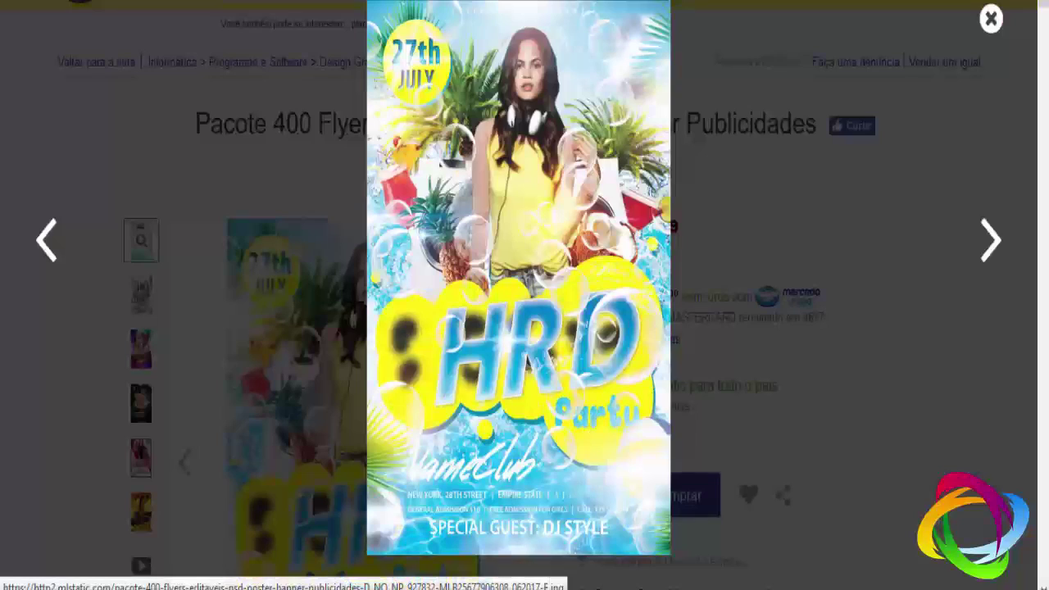
left_click(989, 242)
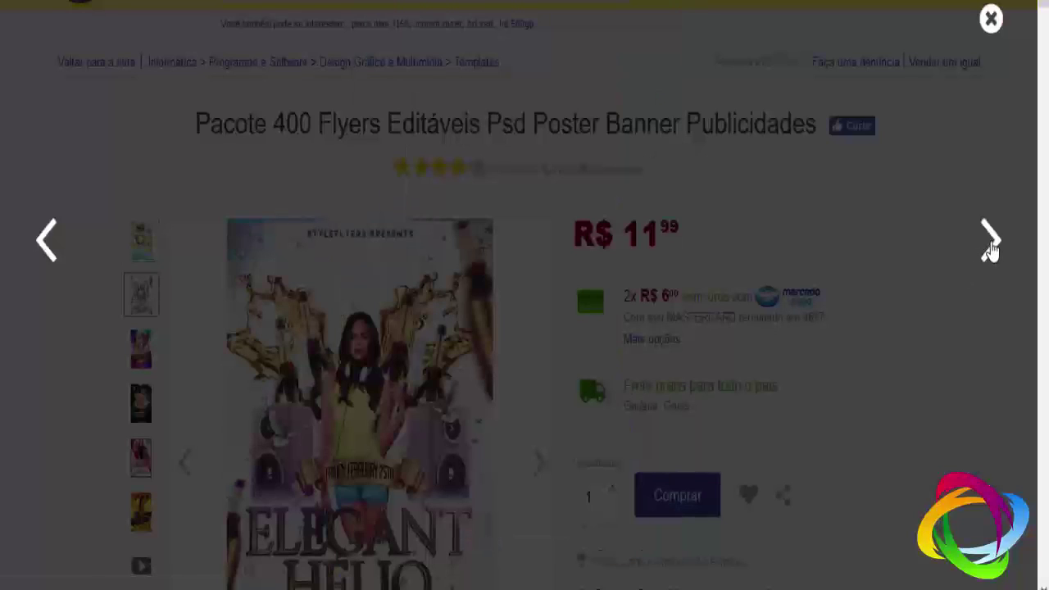
left_click(990, 241)
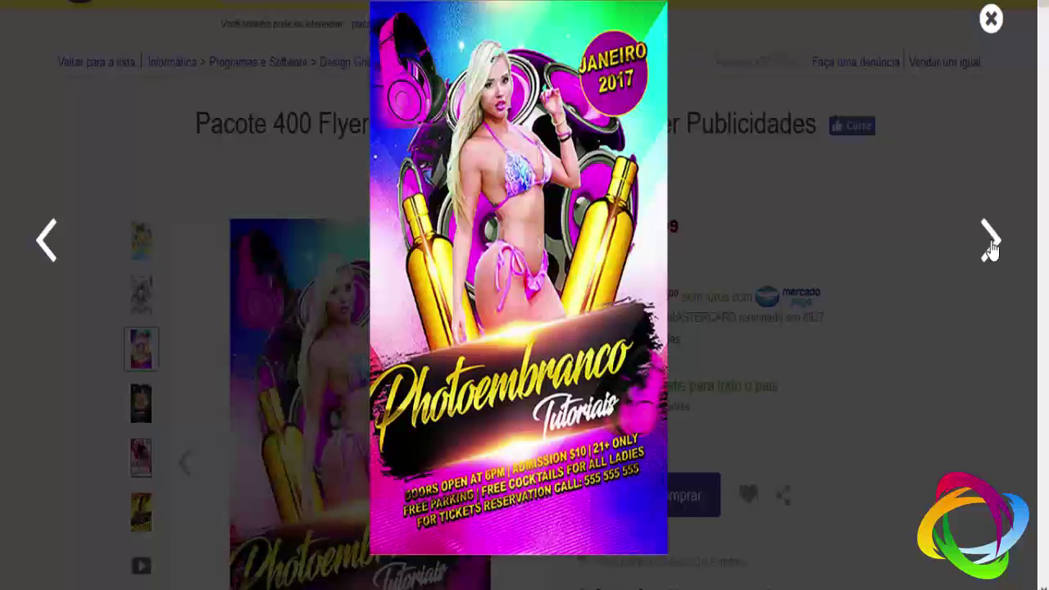
left_click(51, 260)
left_click(989, 245)
left_click(989, 244)
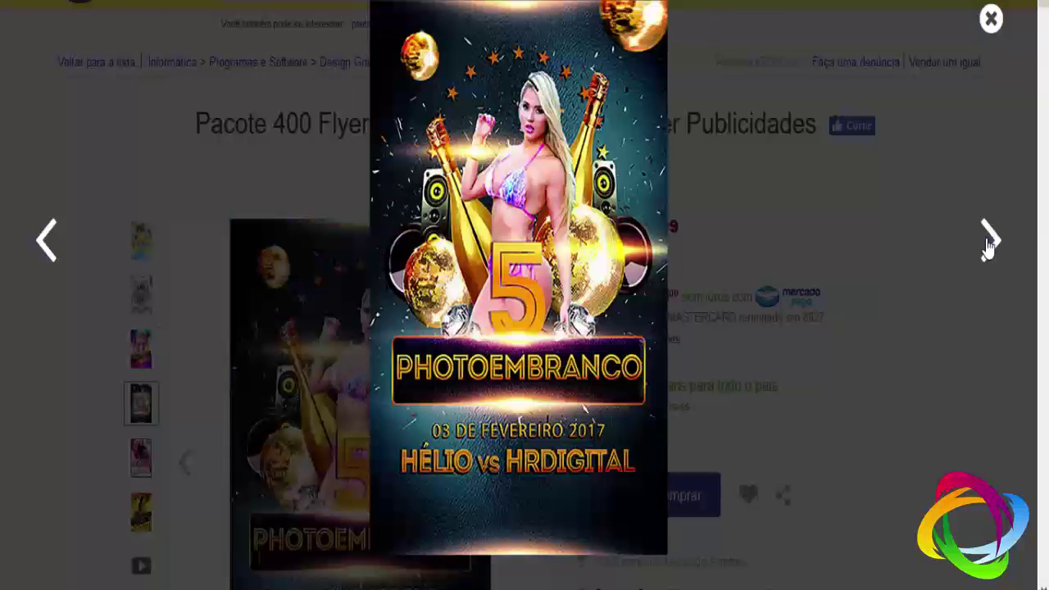
left_click(989, 244)
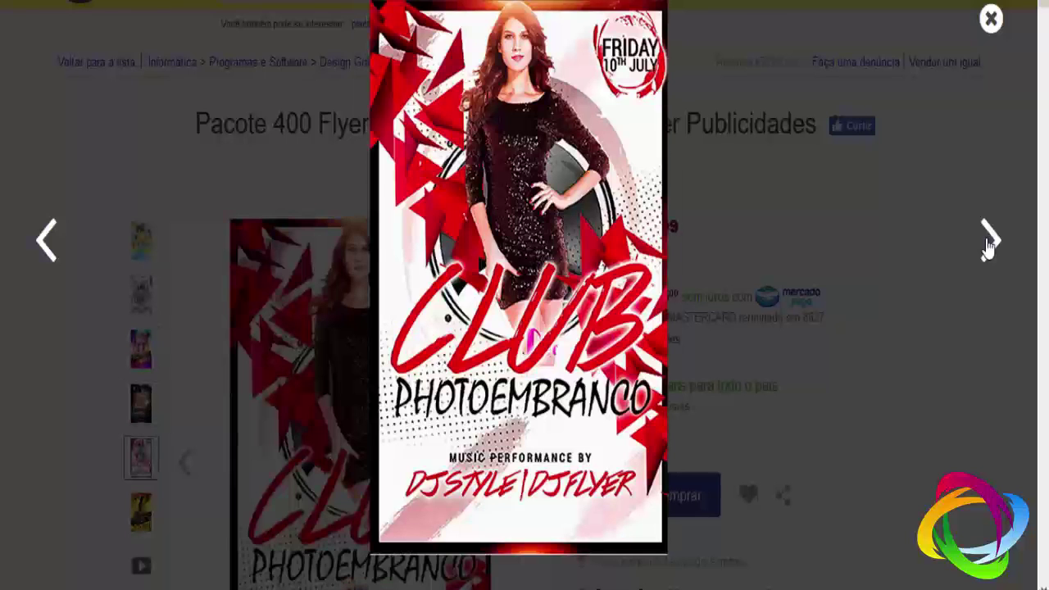
left_click(989, 244)
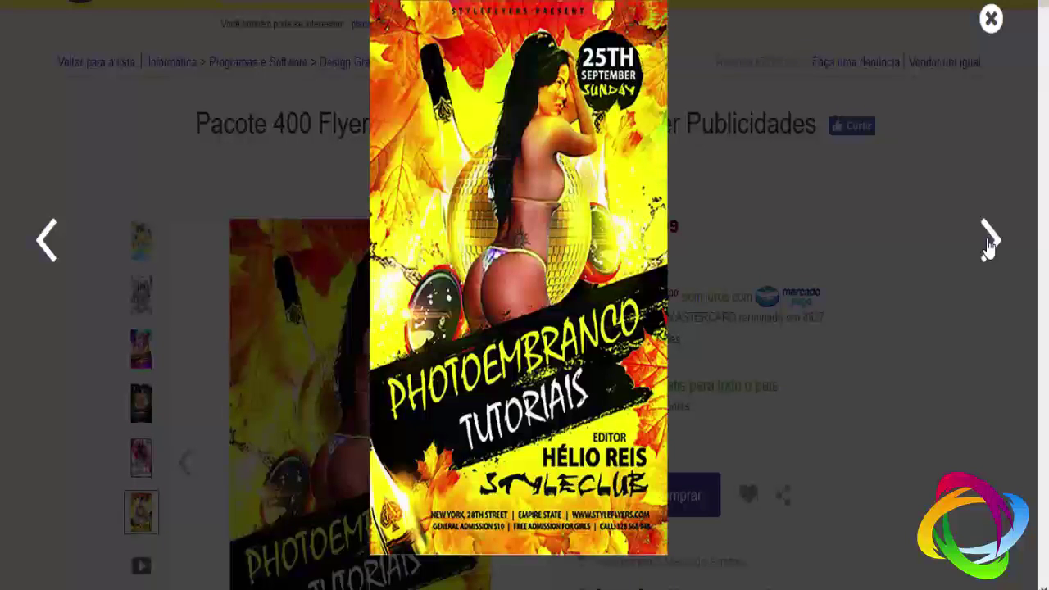
left_click(989, 244)
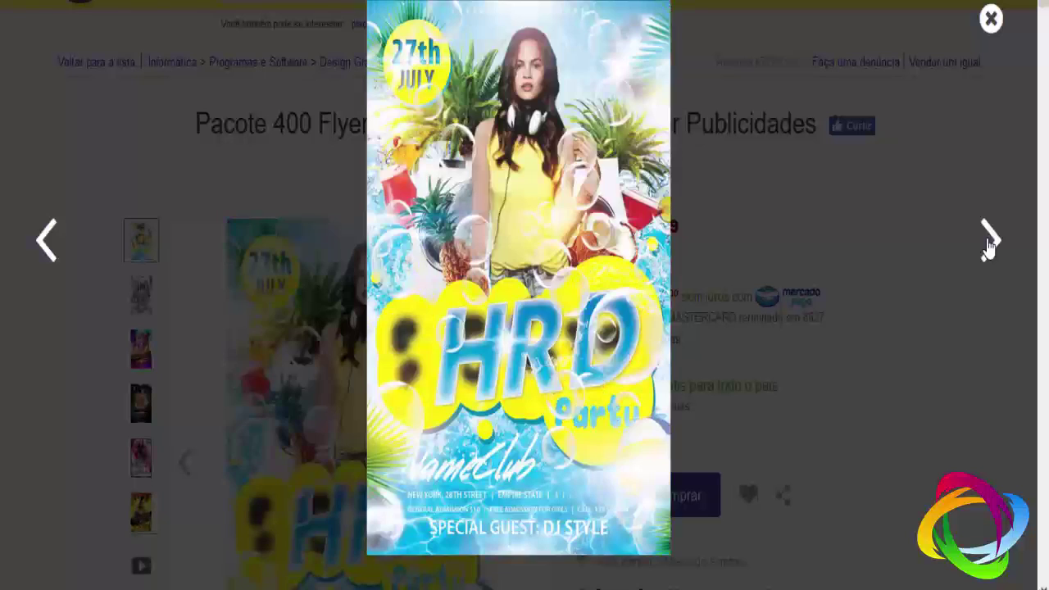
left_click(989, 244)
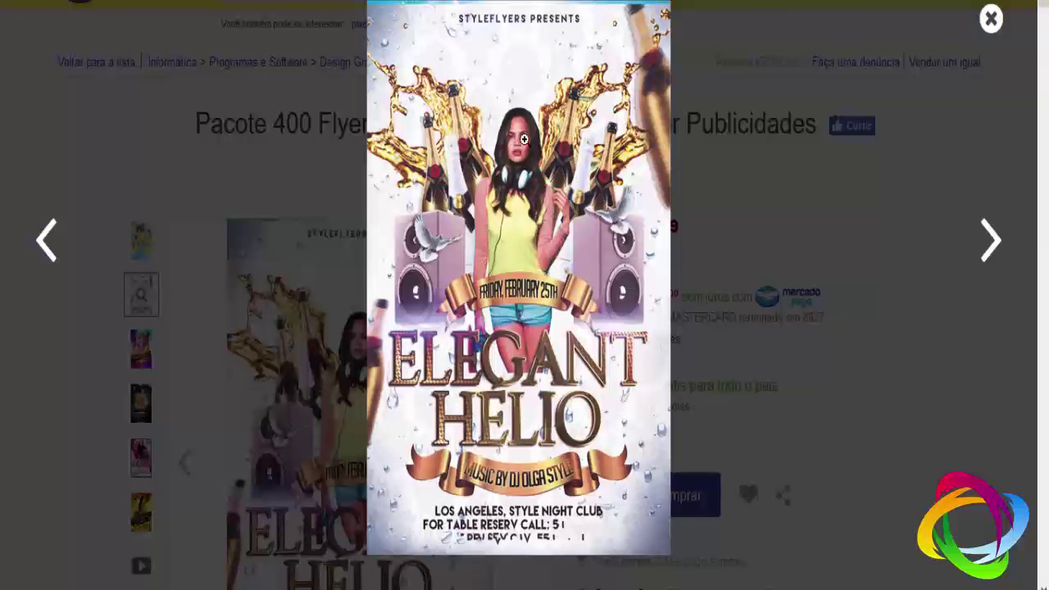
left_click(34, 179)
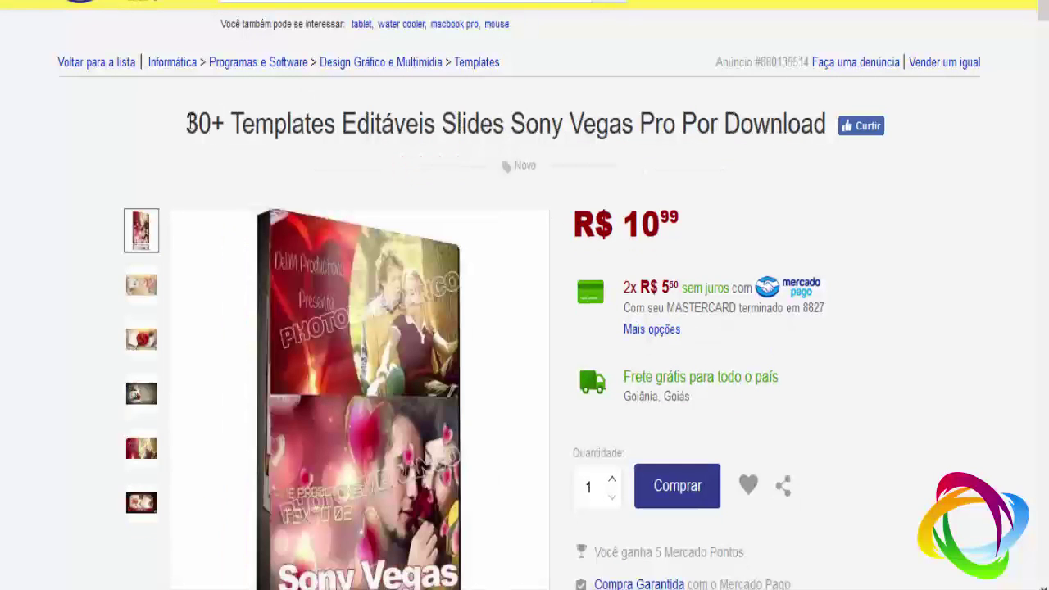
- Browse the Sony Vegas, 140 Templates, Menu Dvd and Preserts listings, highlighting each title
left_click_drag(188, 123, 517, 123)
left_click(517, 123)
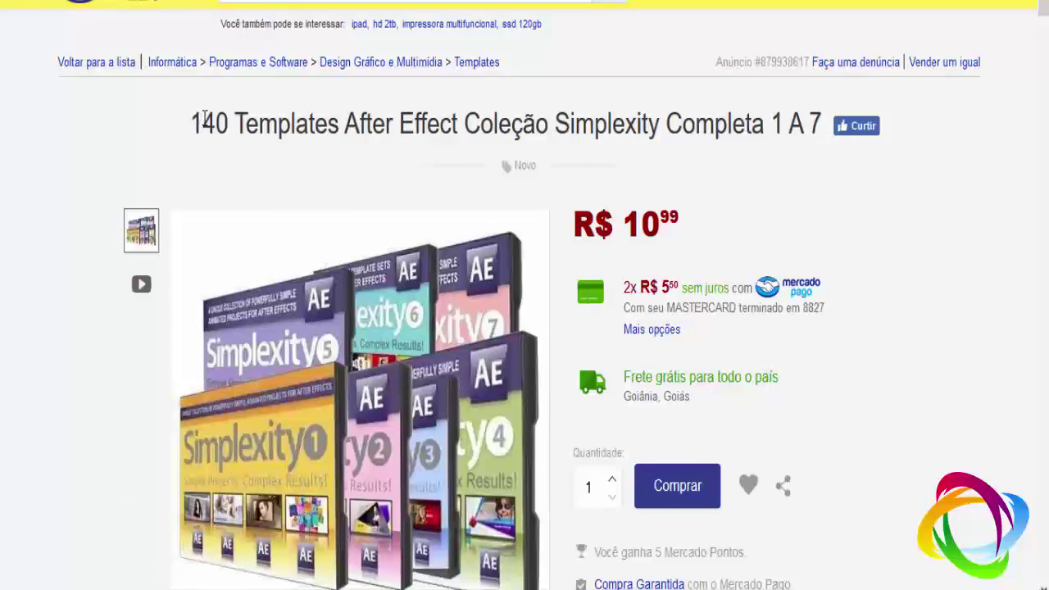
mouse_move(191, 123)
left_mouse_down()
mouse_move(816, 121)
mouse_move(575, 127)
left_mouse_up()
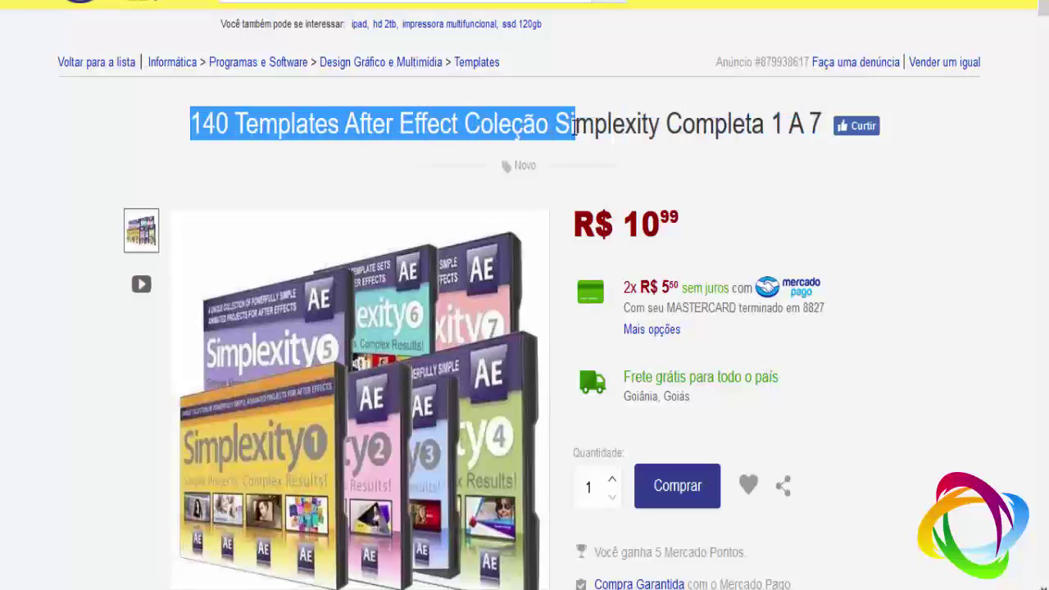
left_click_drag(289, 123, 804, 127)
left_click(783, 130)
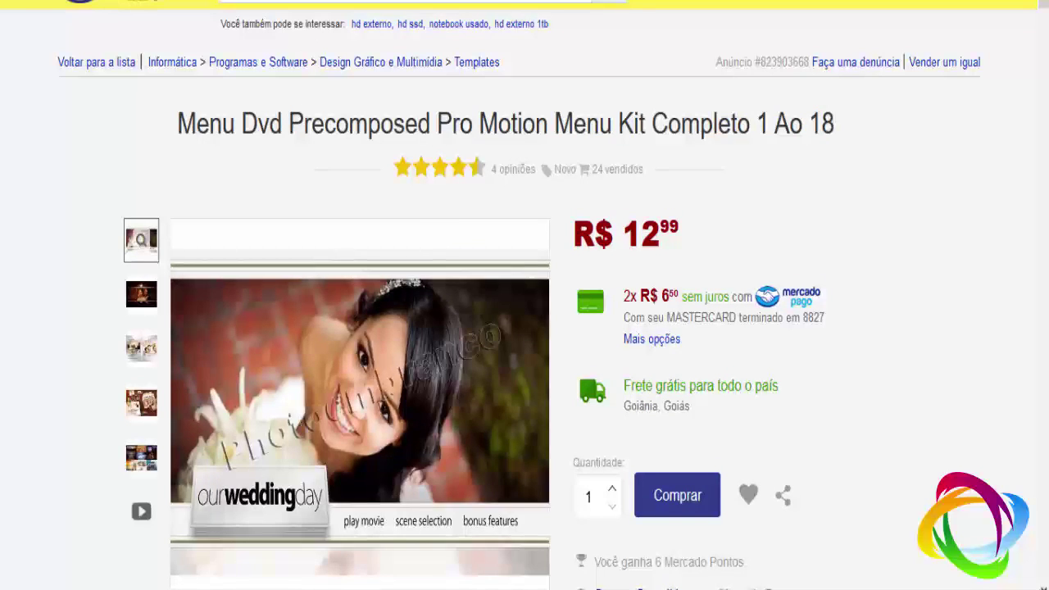
mouse_move(220, 123)
left_mouse_down()
mouse_move(208, 141)
mouse_move(707, 123)
left_mouse_up()
left_click(702, 120)
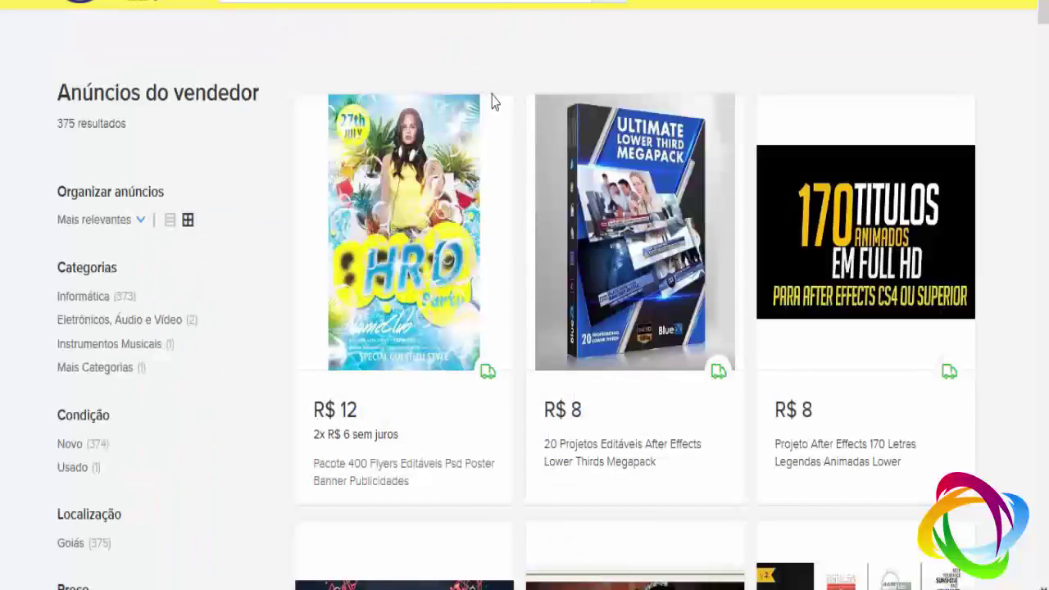
scroll(578, 238, "down", 1)
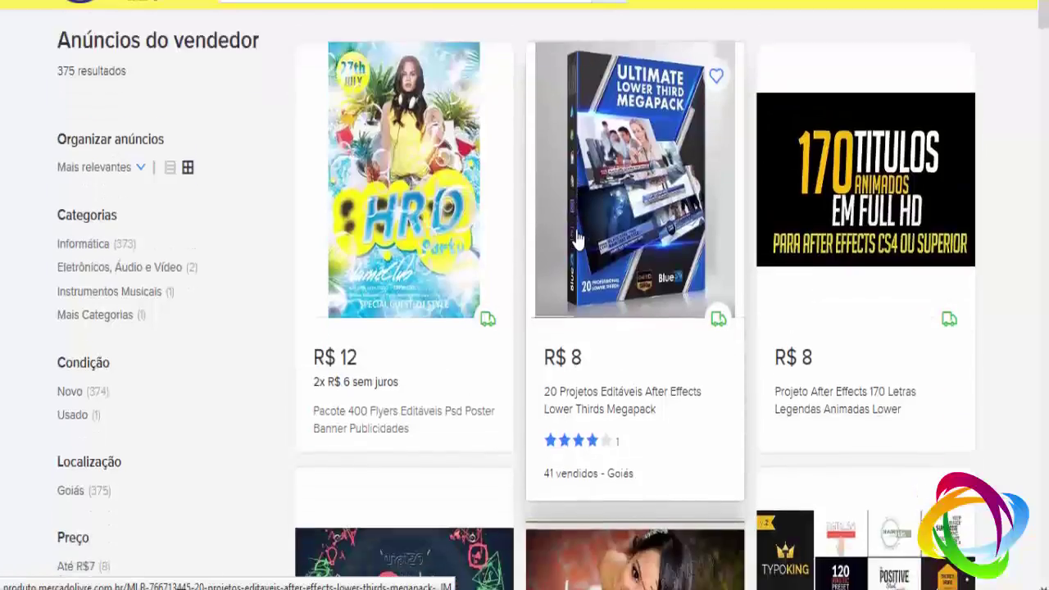
scroll(577, 237, "down", 3)
scroll(578, 238, "up", 3)
scroll(578, 238, "up", 1)
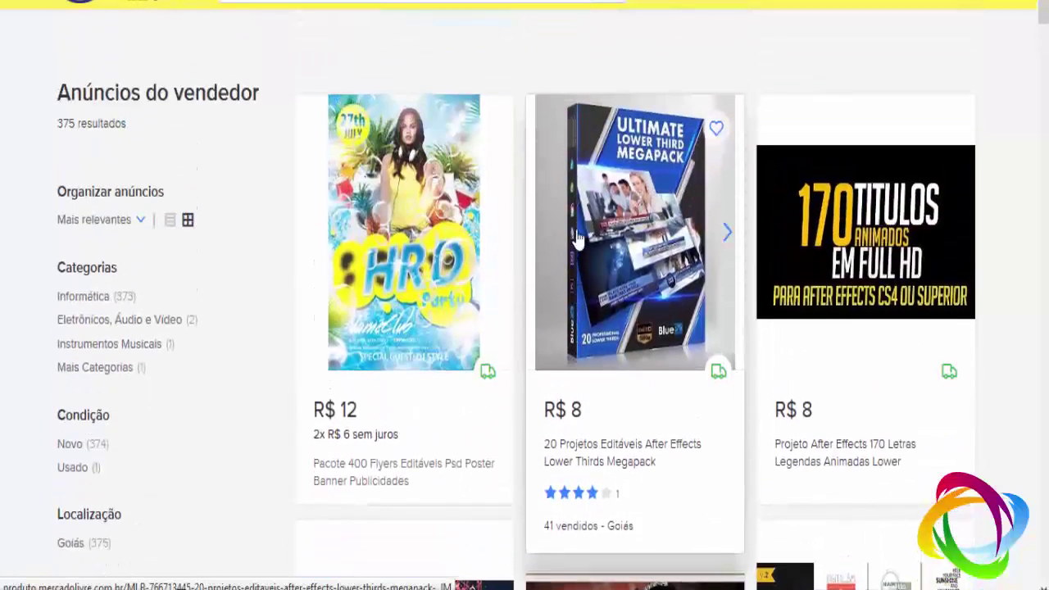
scroll(726, 263, "down", 2)
scroll(763, 262, "down", 3)
scroll(570, 201, "up", 5)
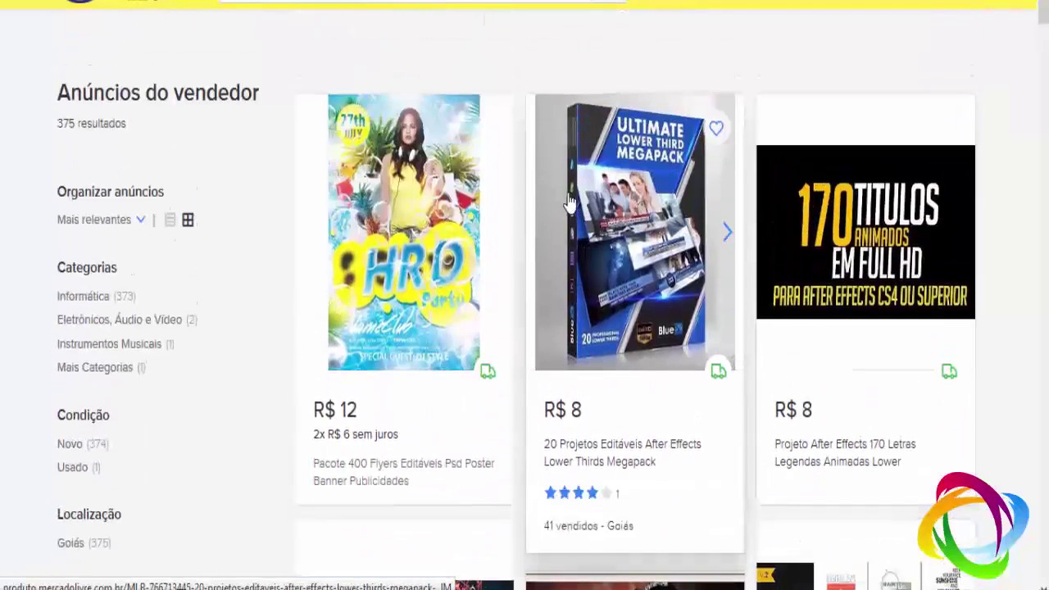
scroll(694, 227, "down", 4)
scroll(694, 227, "down", 8)
scroll(693, 227, "down", 8)
scroll(685, 219, "up", 4)
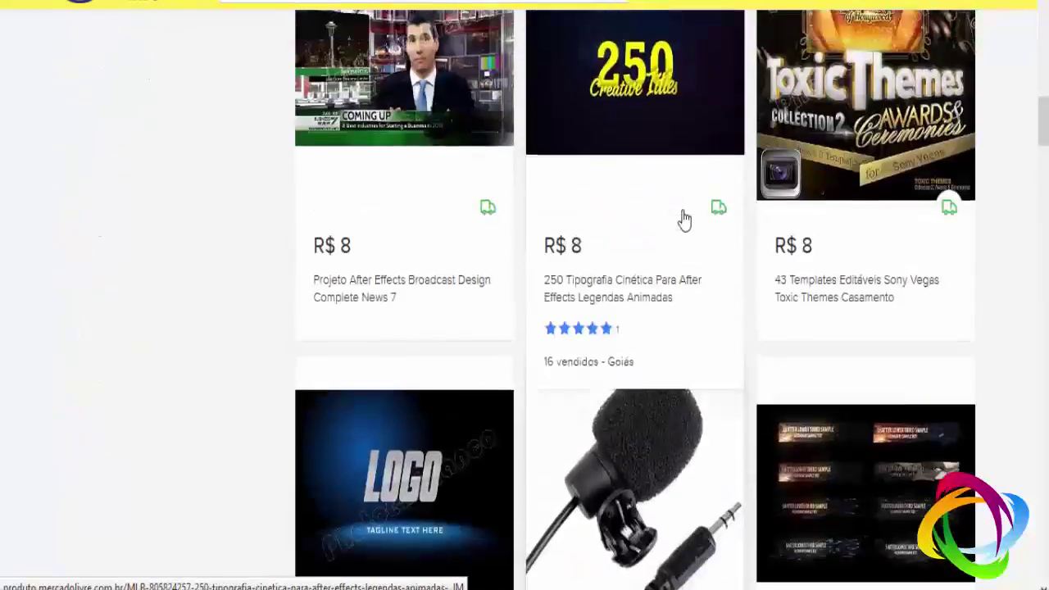
scroll(646, 205, "up", 5)
scroll(646, 199, "up", 1)
scroll(648, 204, "up", 1)
scroll(644, 198, "down", 5)
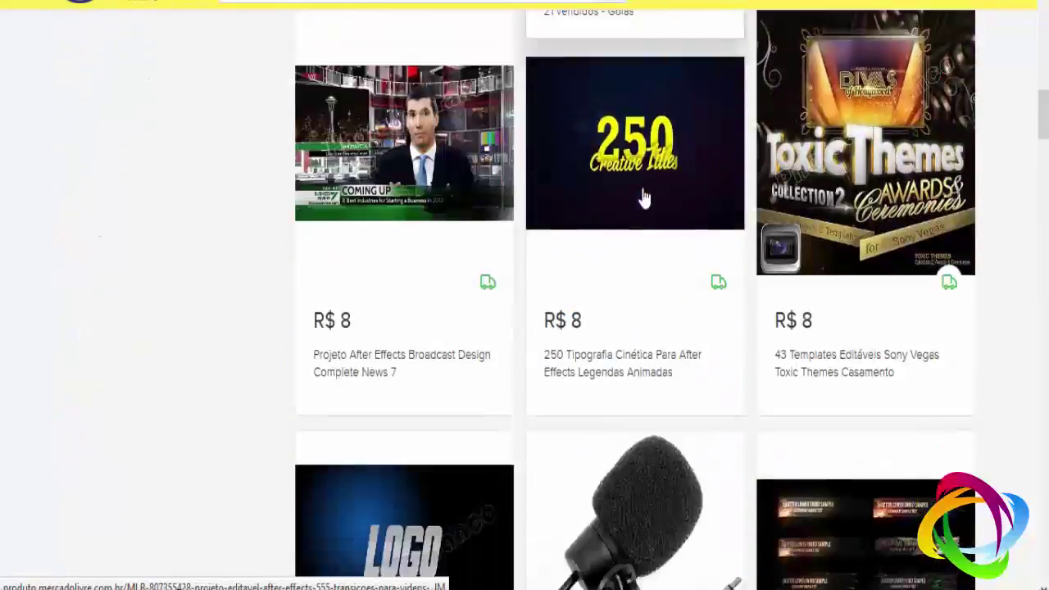
scroll(644, 198, "down", 5)
scroll(642, 201, "down", 5)
scroll(642, 203, "down", 4)
scroll(641, 205, "down", 2)
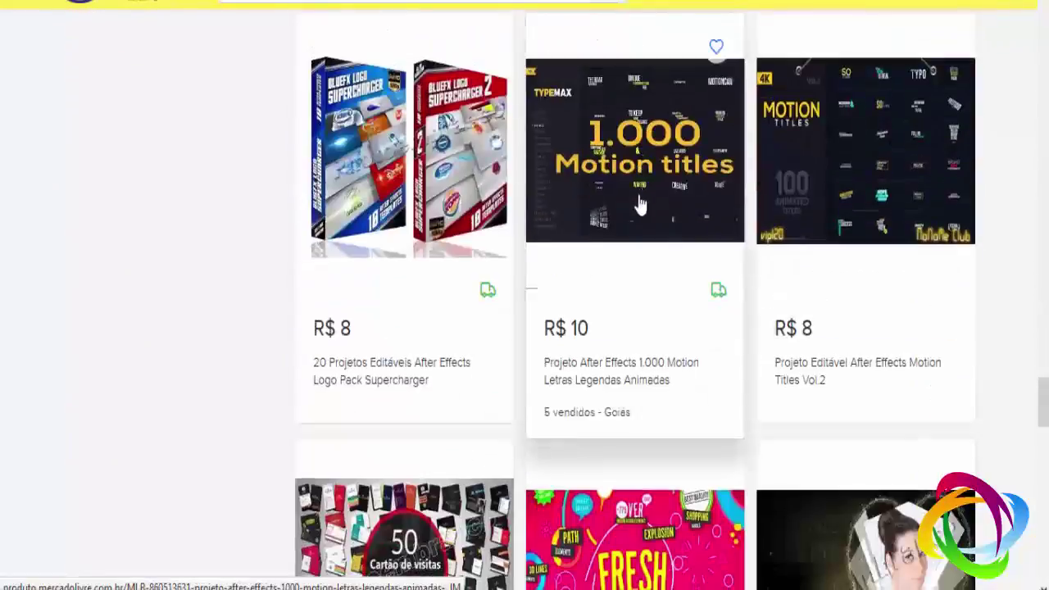
scroll(640, 205, "down", 8)
scroll(637, 206, "down", 7)
scroll(637, 206, "down", 3)
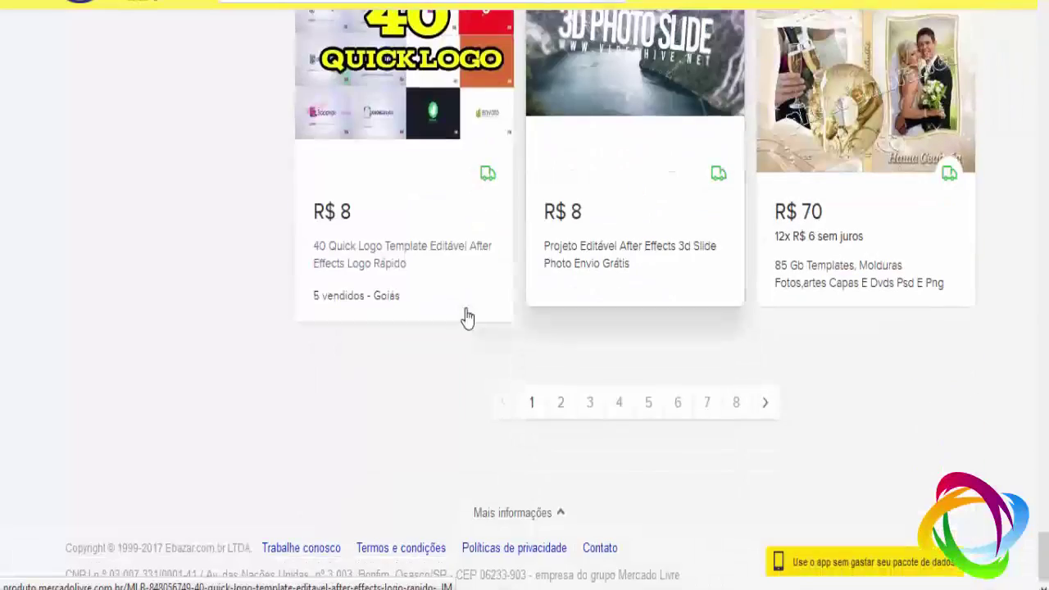
left_click(695, 390)
scroll(616, 176, "down", 5)
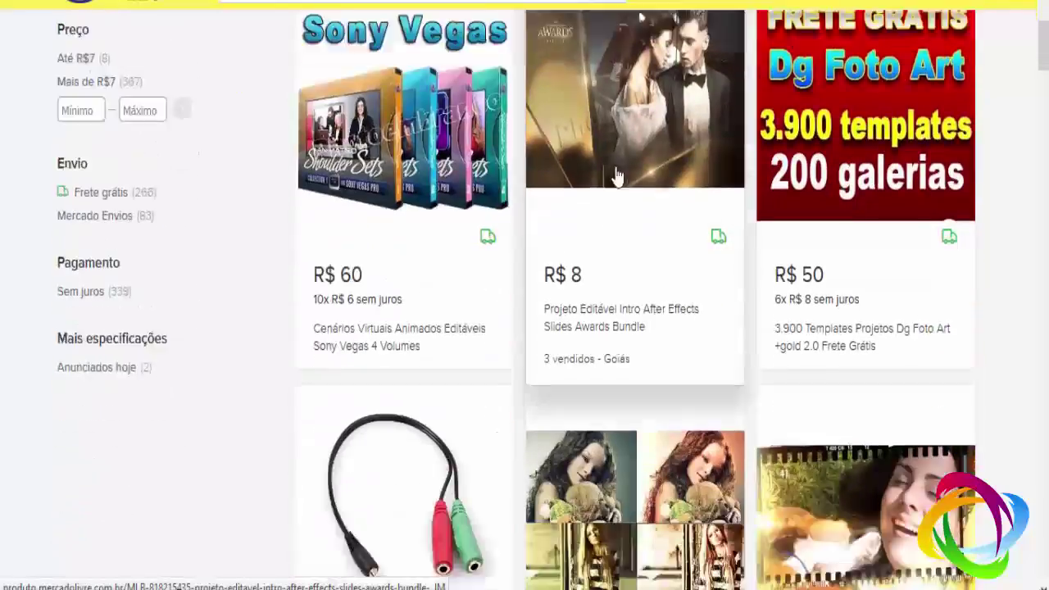
scroll(615, 172, "down", 5)
scroll(614, 168, "down", 8)
scroll(613, 167, "down", 7)
scroll(607, 161, "down", 6)
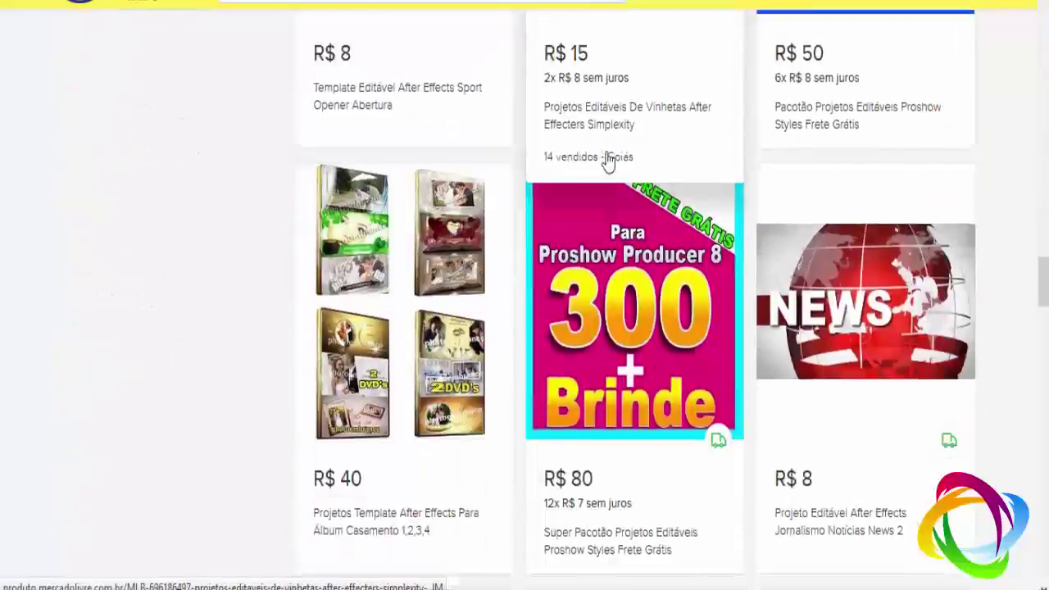
scroll(606, 161, "down", 6)
scroll(607, 161, "down", 6)
scroll(606, 160, "down", 6)
scroll(607, 161, "down", 6)
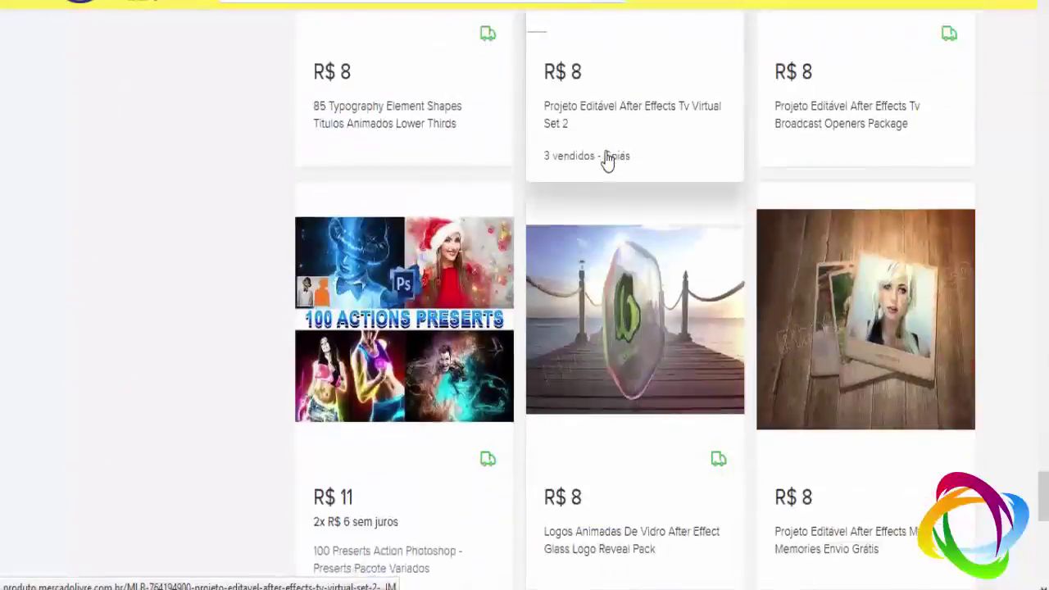
scroll(606, 160, "down", 6)
scroll(604, 159, "down", 2)
scroll(605, 159, "up", 4)
scroll(604, 164, "up", 9)
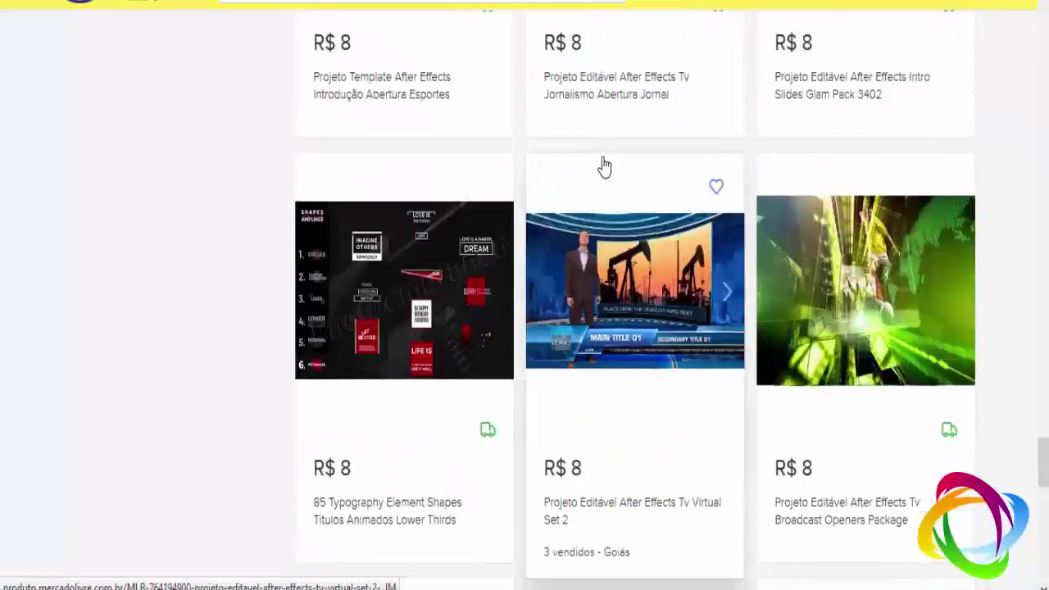
scroll(603, 167, "up", 6)
scroll(602, 170, "up", 6)
scroll(605, 189, "up", 6)
scroll(607, 203, "up", 6)
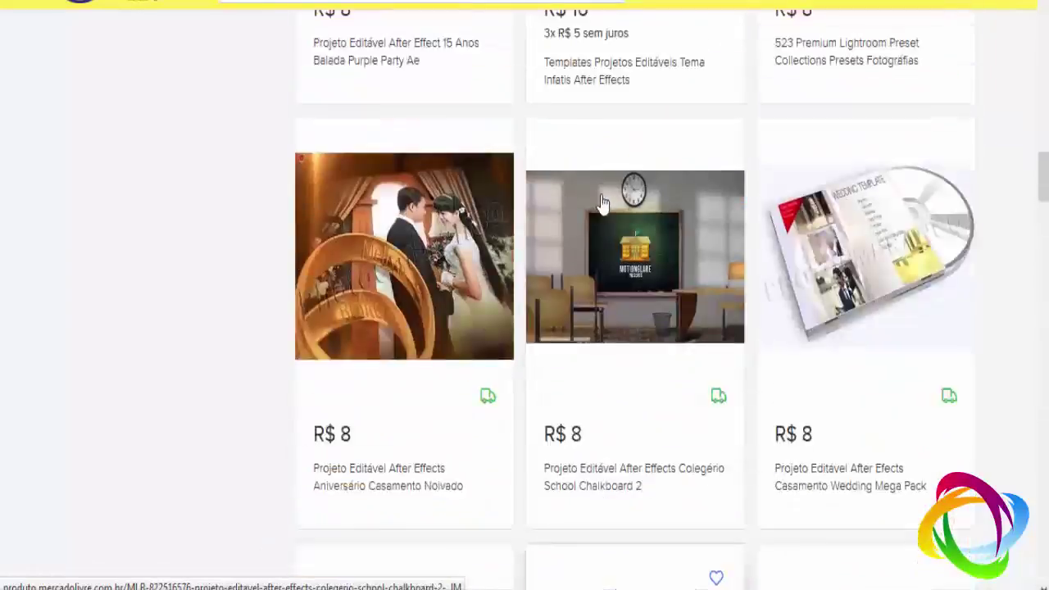
scroll(602, 200, "up", 6)
scroll(594, 193, "up", 6)
scroll(592, 176, "up", 6)
scroll(592, 173, "up", 6)
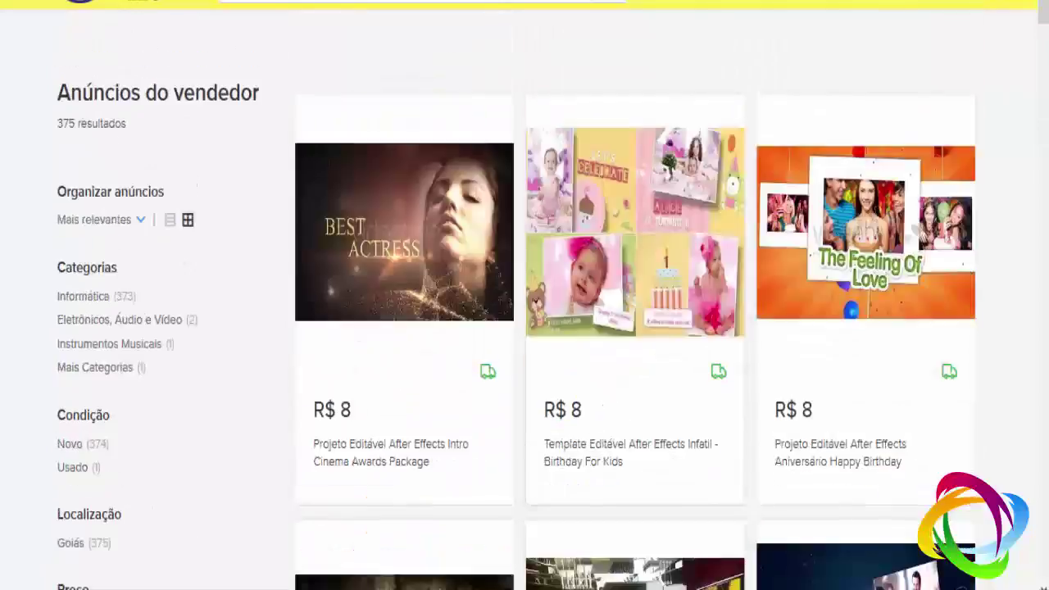
scroll(643, 123, "down", 5)
scroll(623, 155, "down", 6)
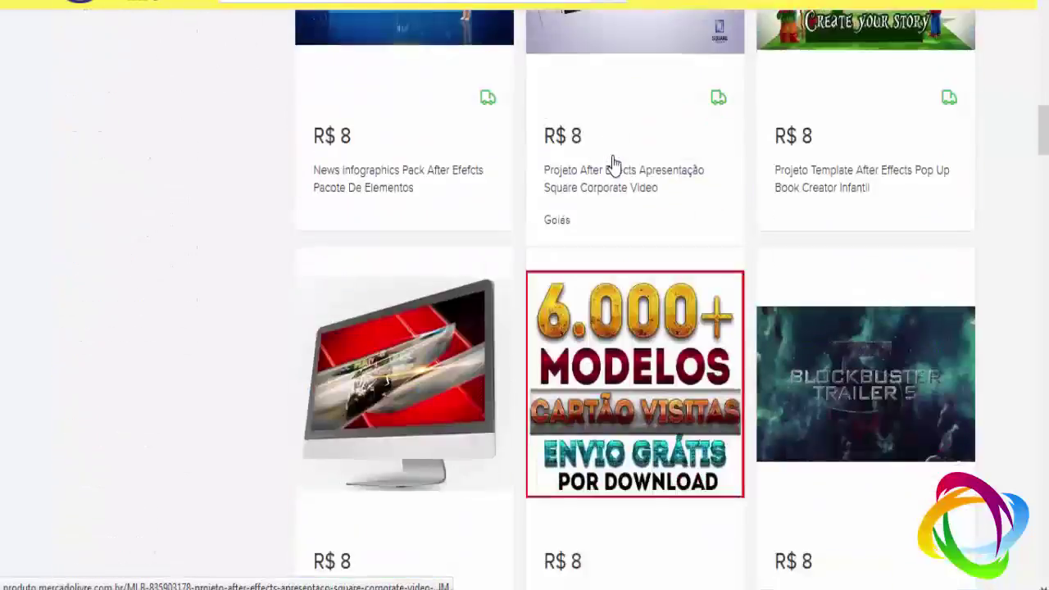
scroll(614, 164, "down", 6)
scroll(614, 164, "down", 5)
scroll(604, 279, "down", 8)
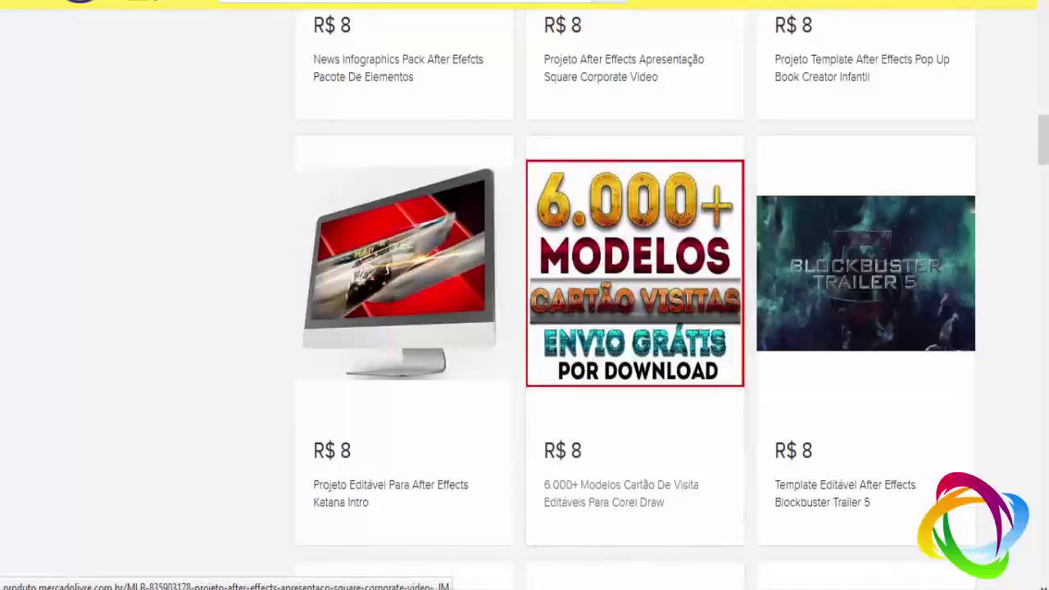
scroll(636, 225, "up", 15)
scroll(487, 336, "down", 10)
scroll(508, 328, "down", 5)
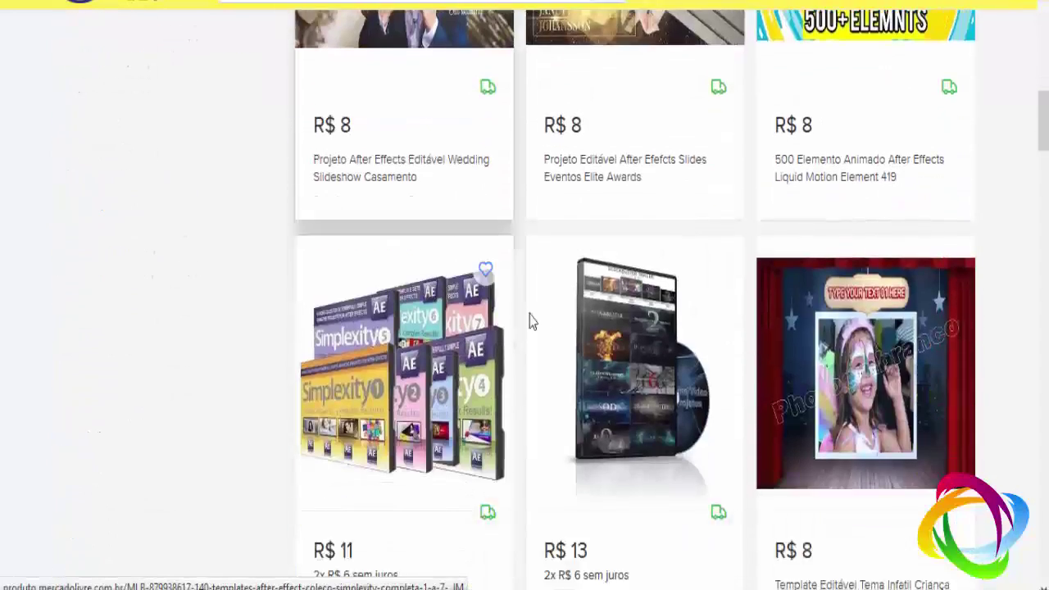
scroll(544, 311, "down", 4)
scroll(545, 312, "down", 2)
scroll(574, 262, "up", 8)
scroll(590, 240, "up", 5)
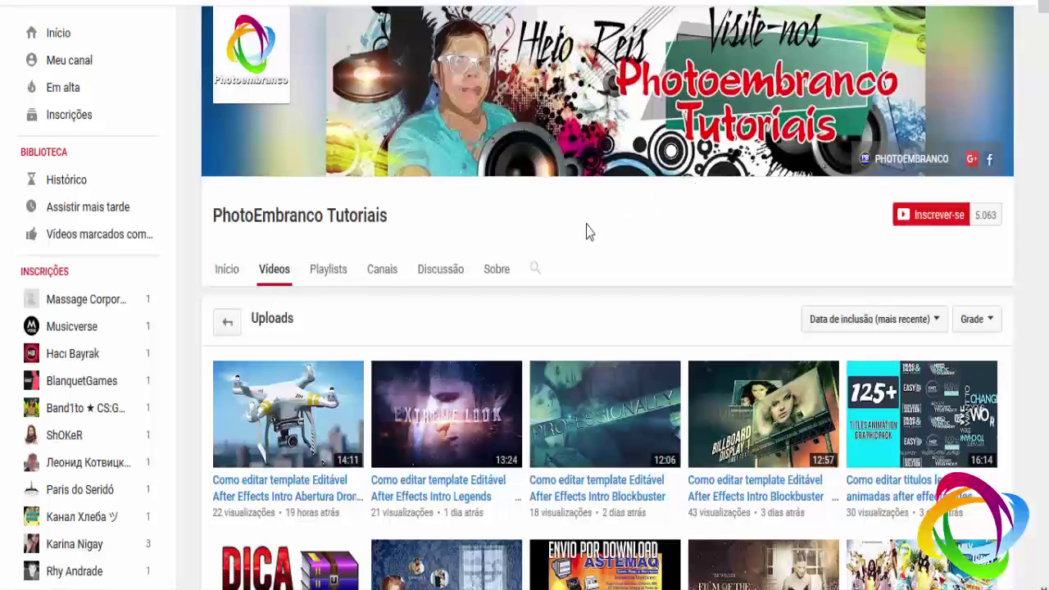
scroll(588, 229, "down", 1)
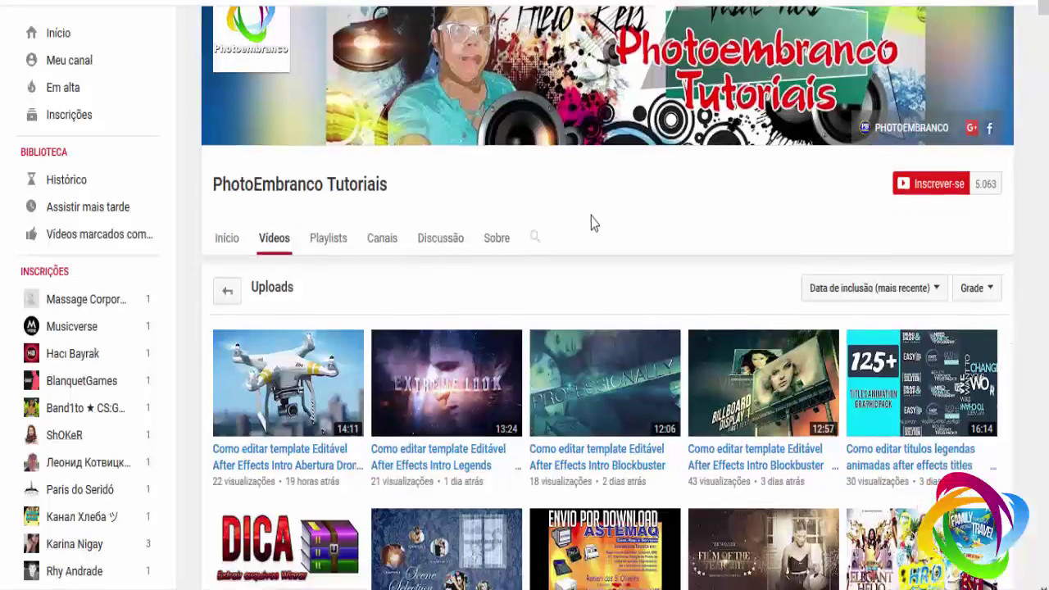
scroll(590, 223, "up", 1)
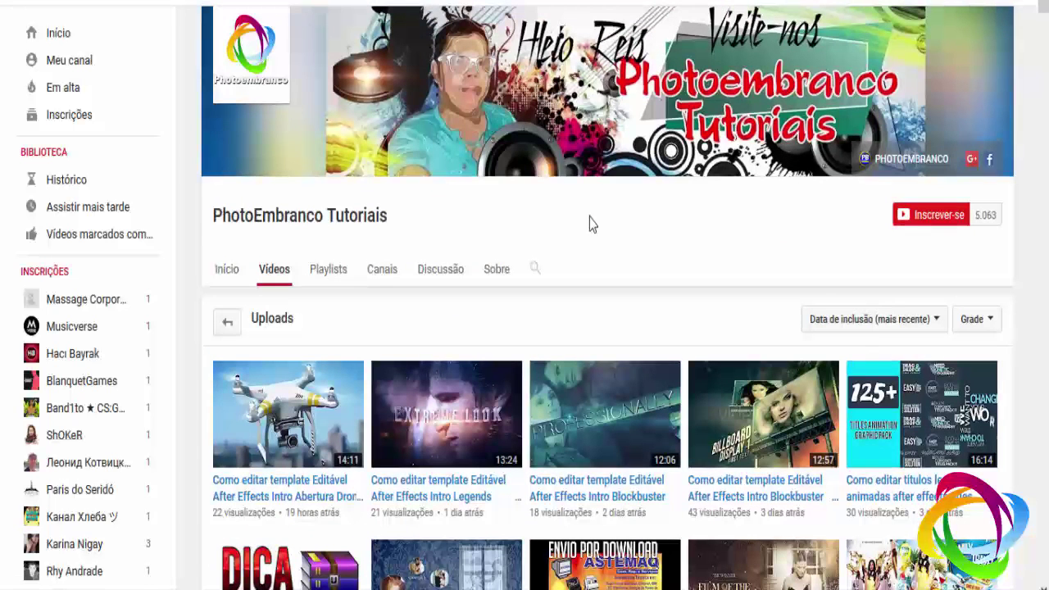
scroll(589, 226, "down", 3)
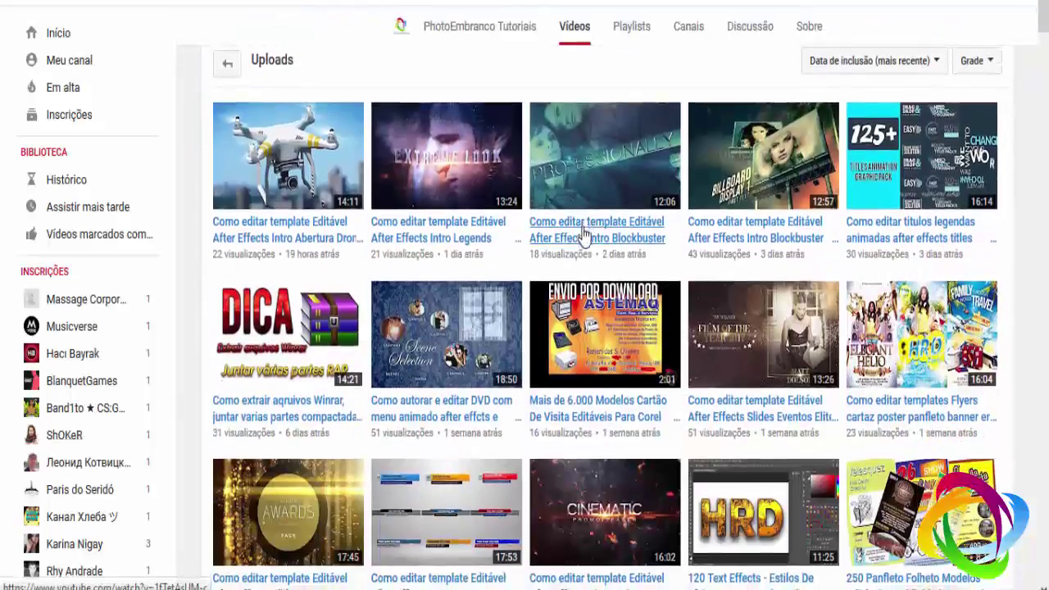
scroll(583, 236, "down", 5)
scroll(565, 239, "up", 8)
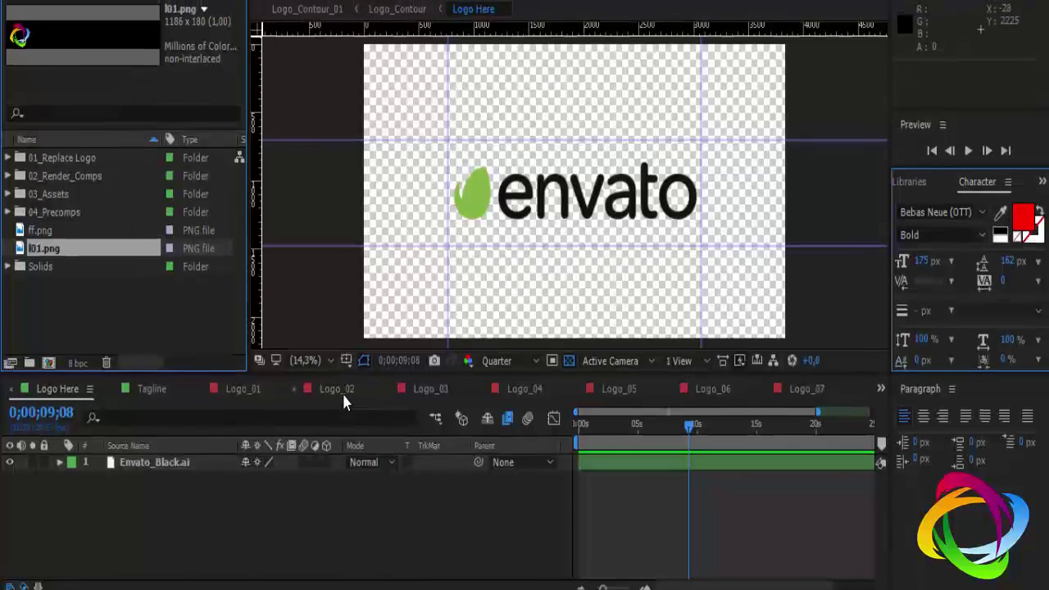
- Switch to Logo_02 to show the envato logo reveal and select its Vignette layer
left_click(340, 386)
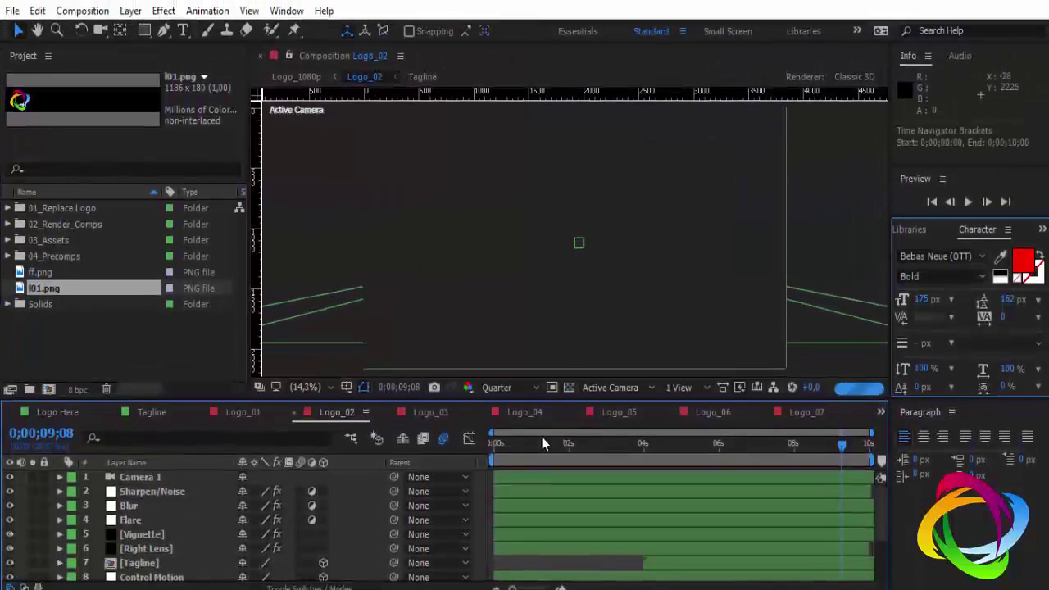
left_click(63, 338)
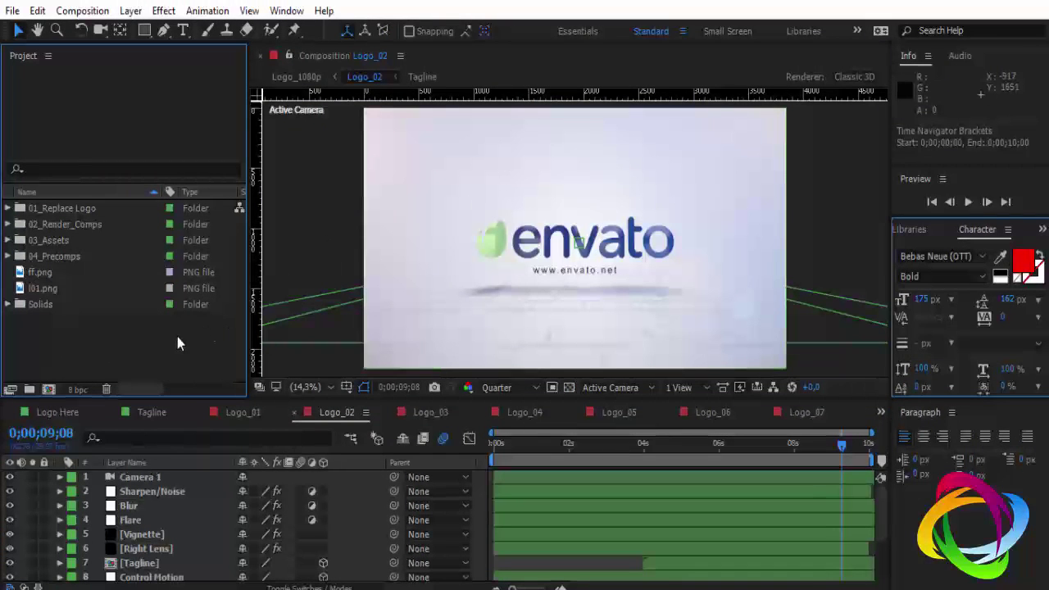
left_click(318, 256)
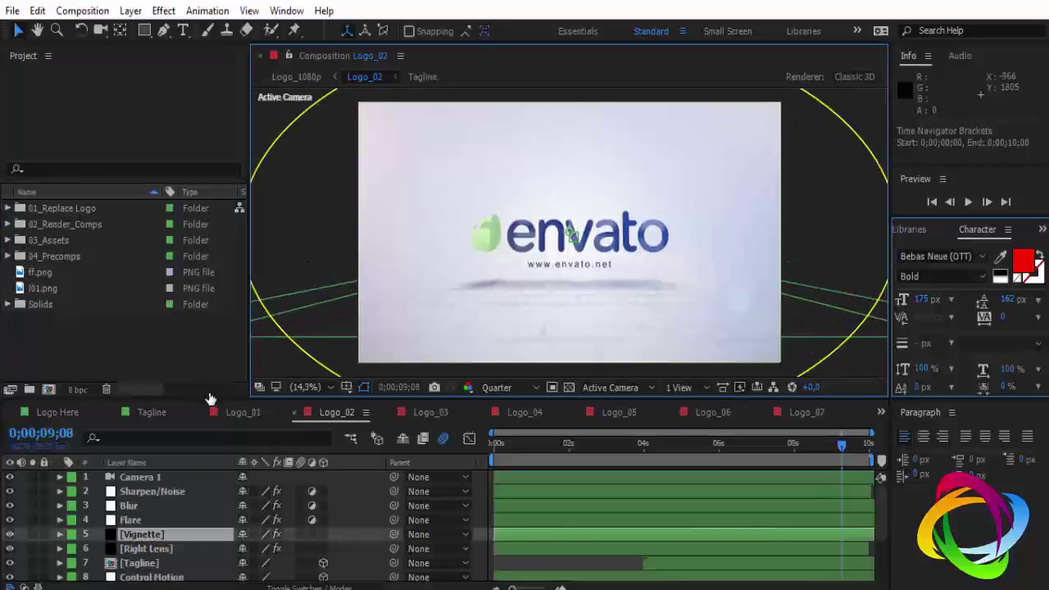
left_click(124, 346)
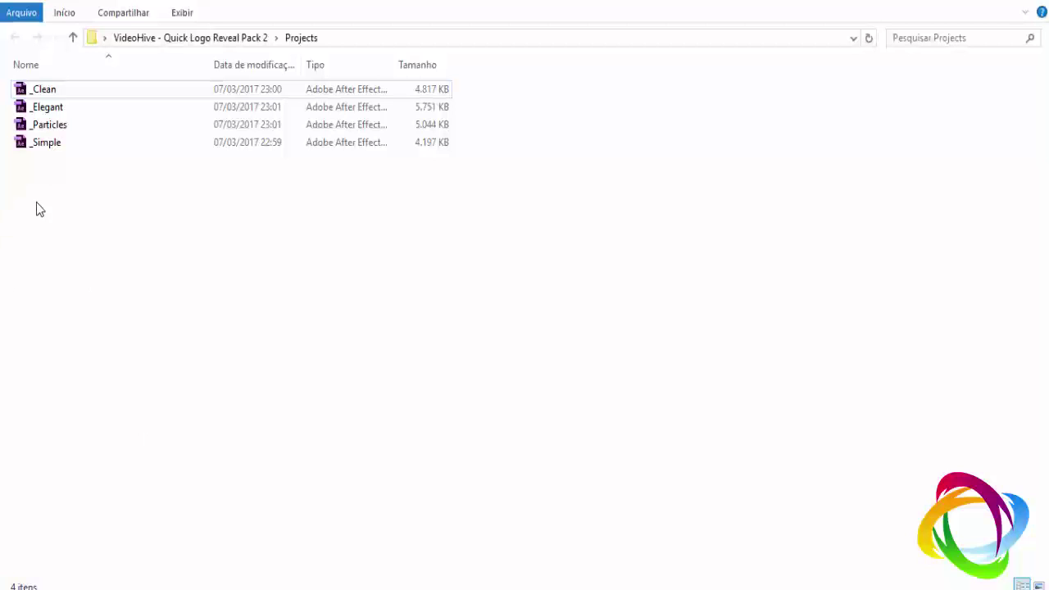
left_click_drag(38, 210, 56, 75)
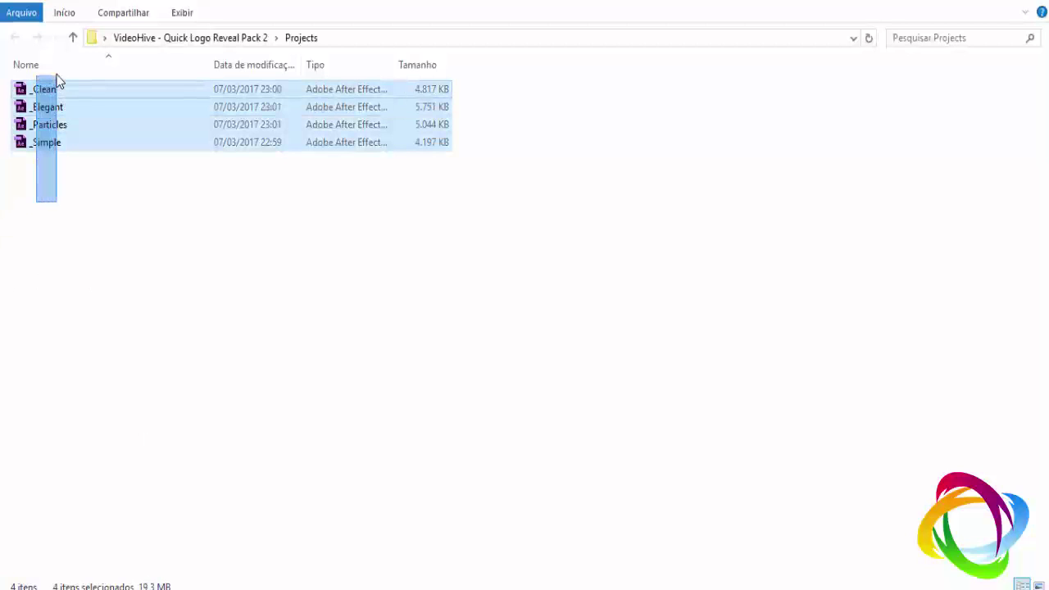
left_click(37, 181)
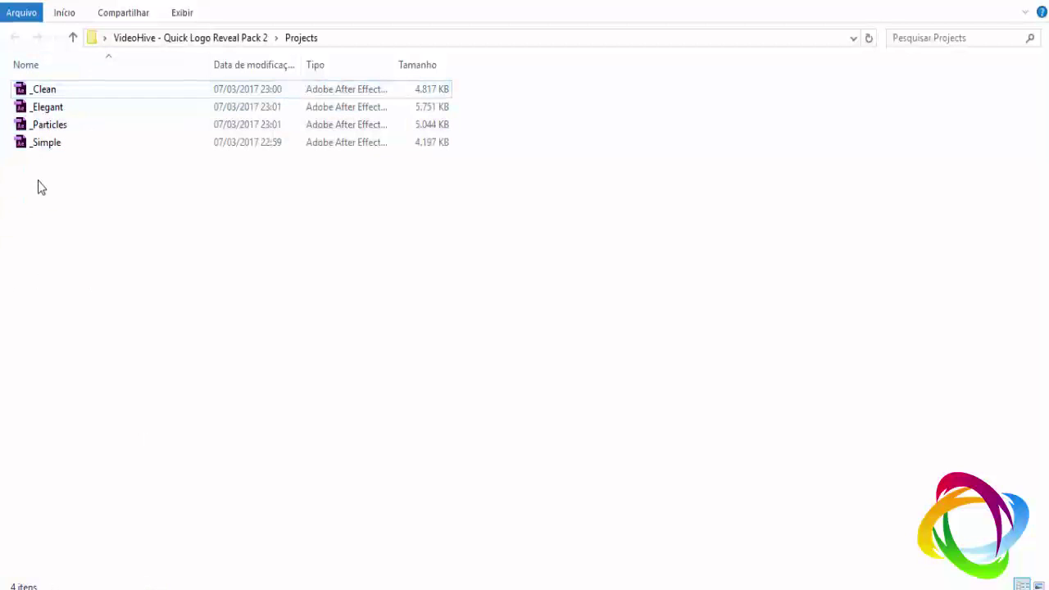
left_click(40, 92)
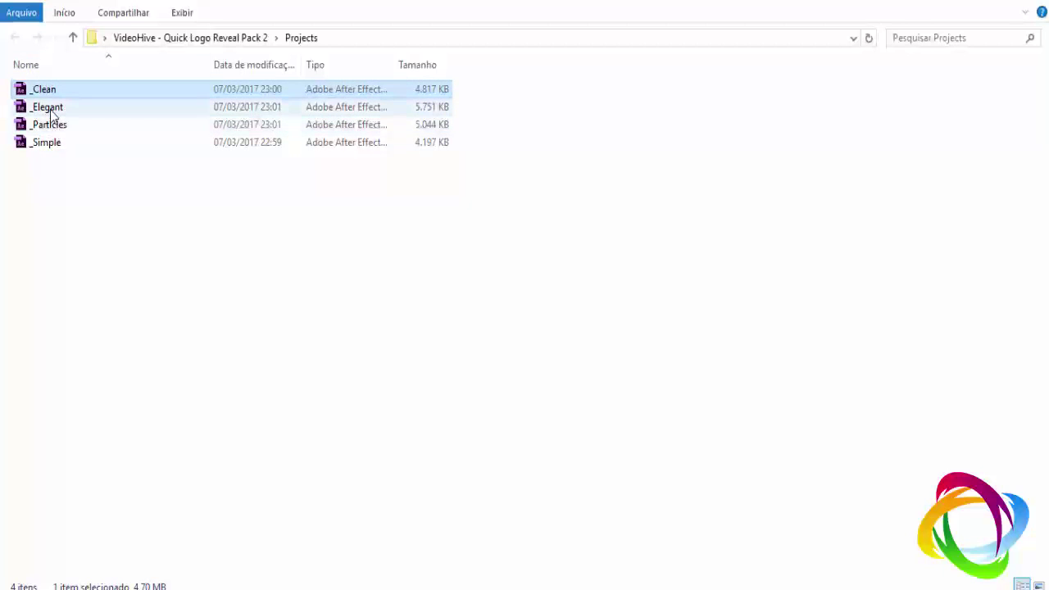
left_click(50, 110)
left_click(52, 93)
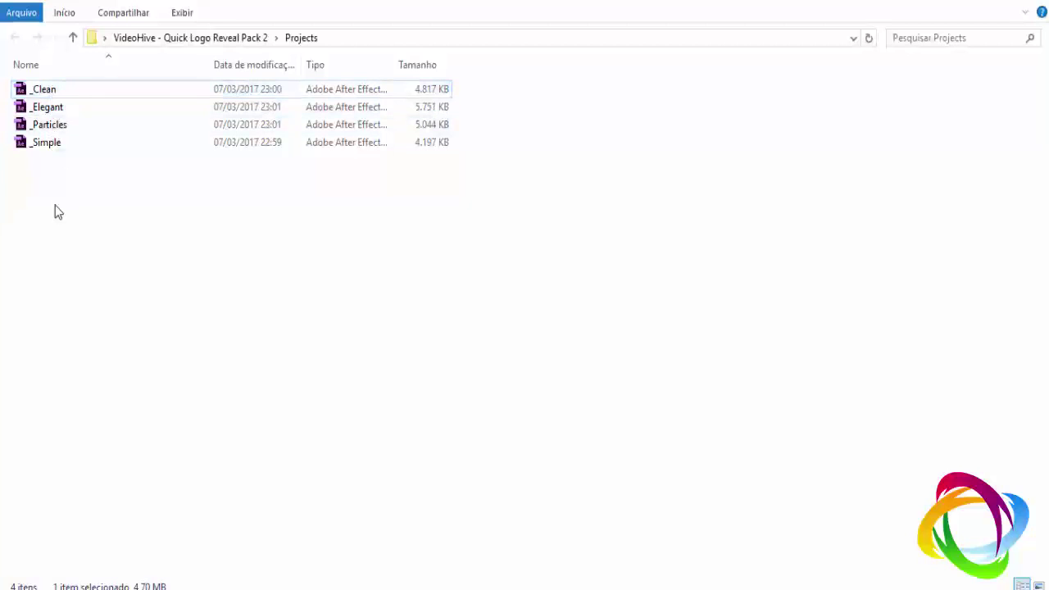
left_click_drag(61, 223, 74, 87)
left_click(30, 202)
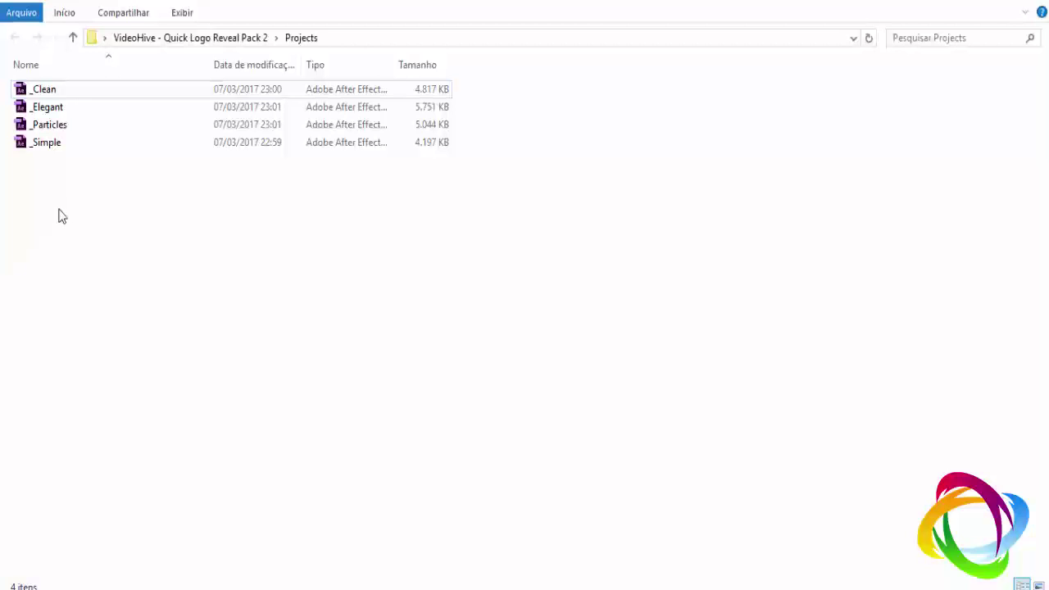
left_click_drag(59, 215, 42, 88)
left_click(33, 199)
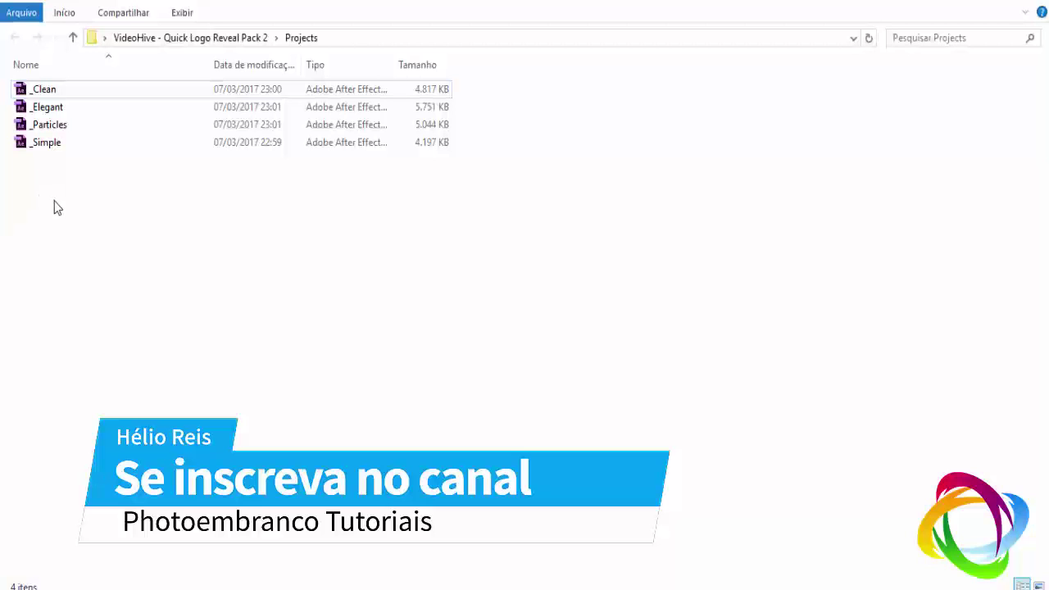
left_click(41, 90)
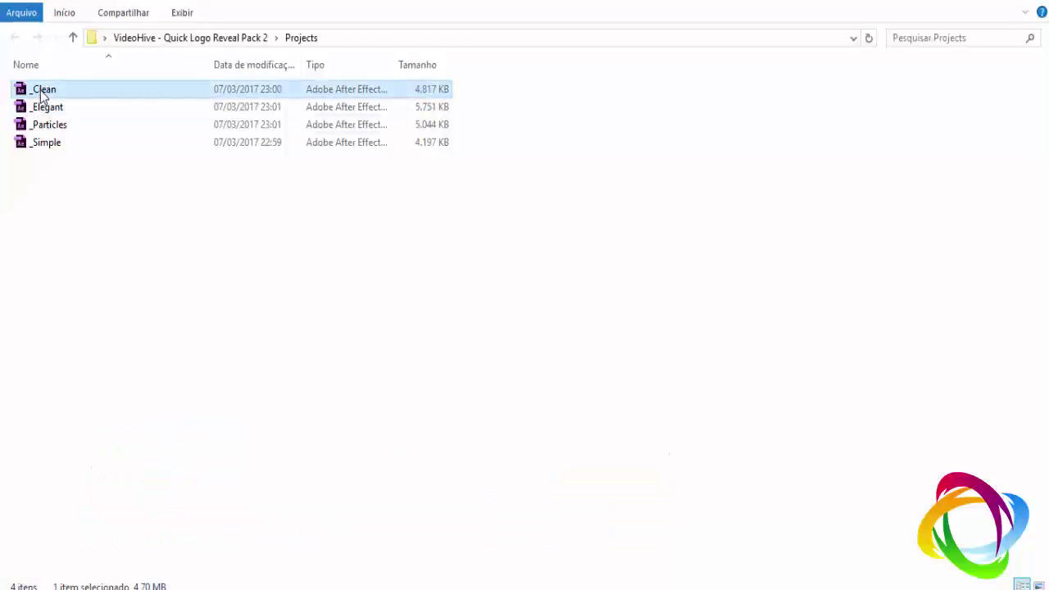
left_click_drag(57, 211, 52, 88)
left_click(17, 210)
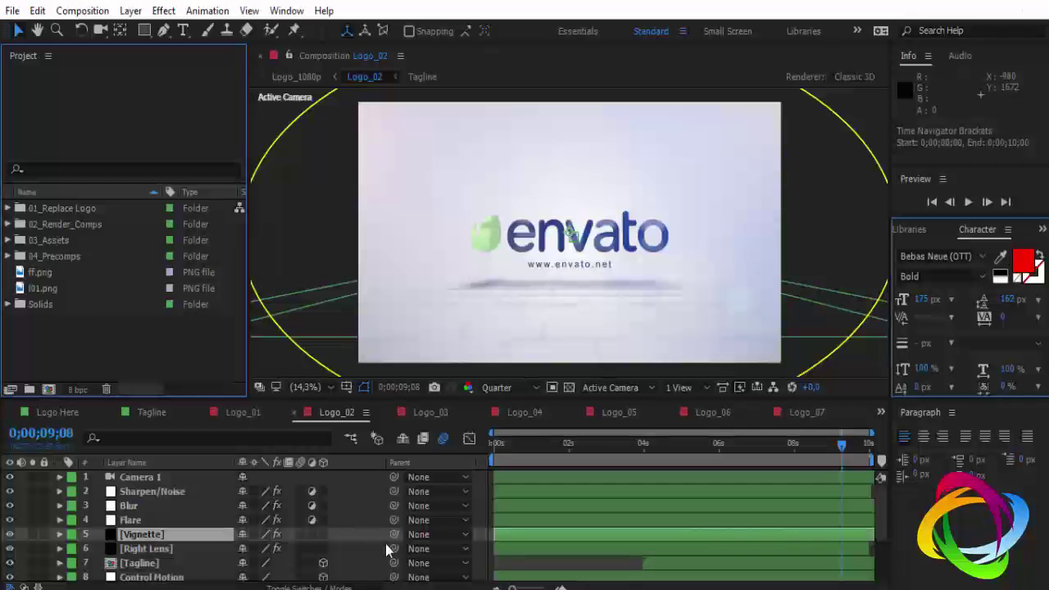
- Expand the 01_Replace Logo folder and open its Logo Here composition
left_click(51, 212)
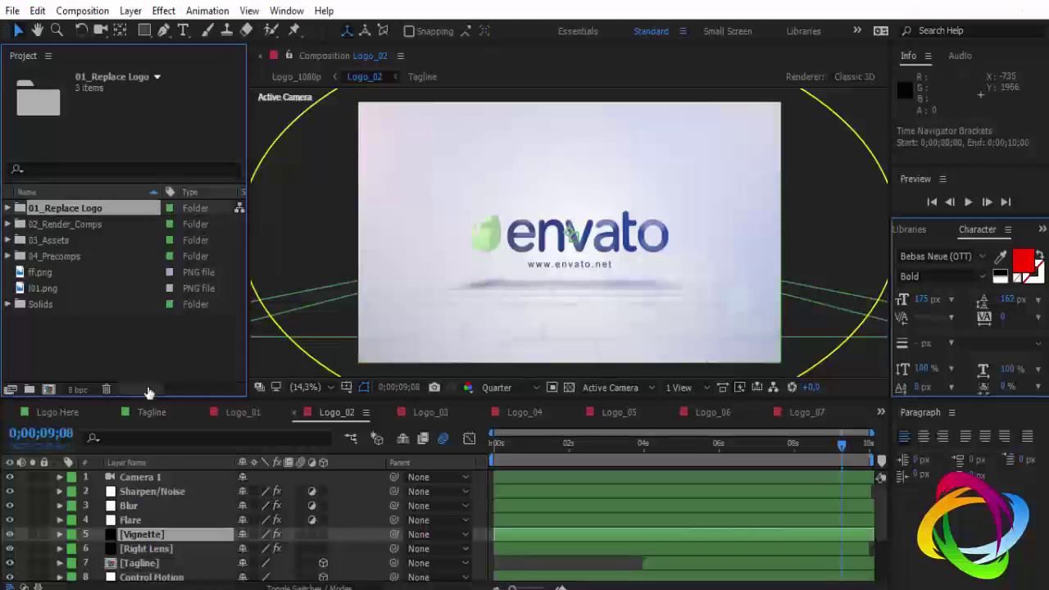
left_click(8, 209)
left_click(75, 239)
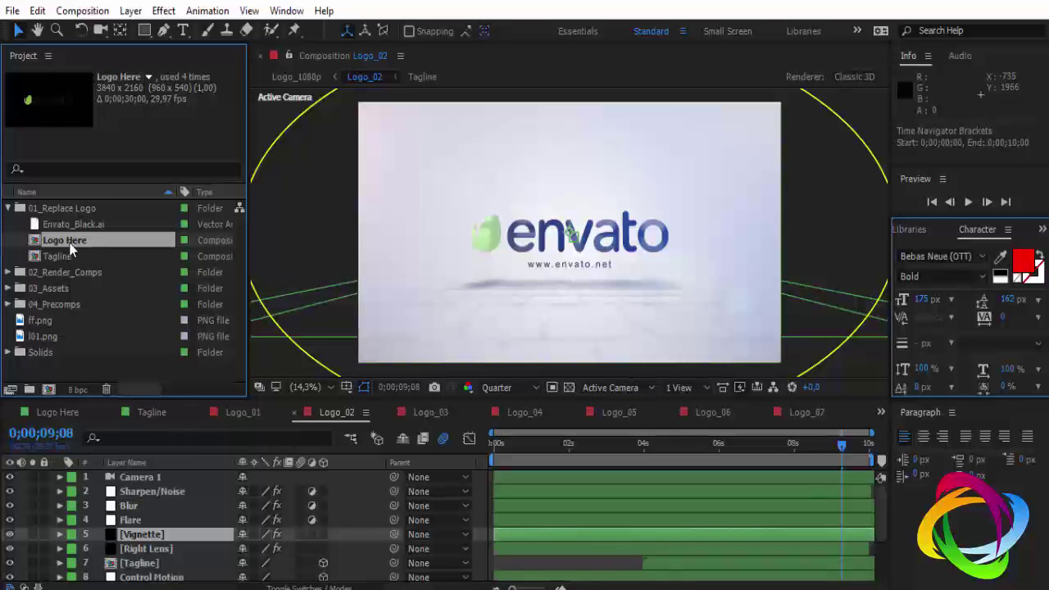
double_click(69, 246)
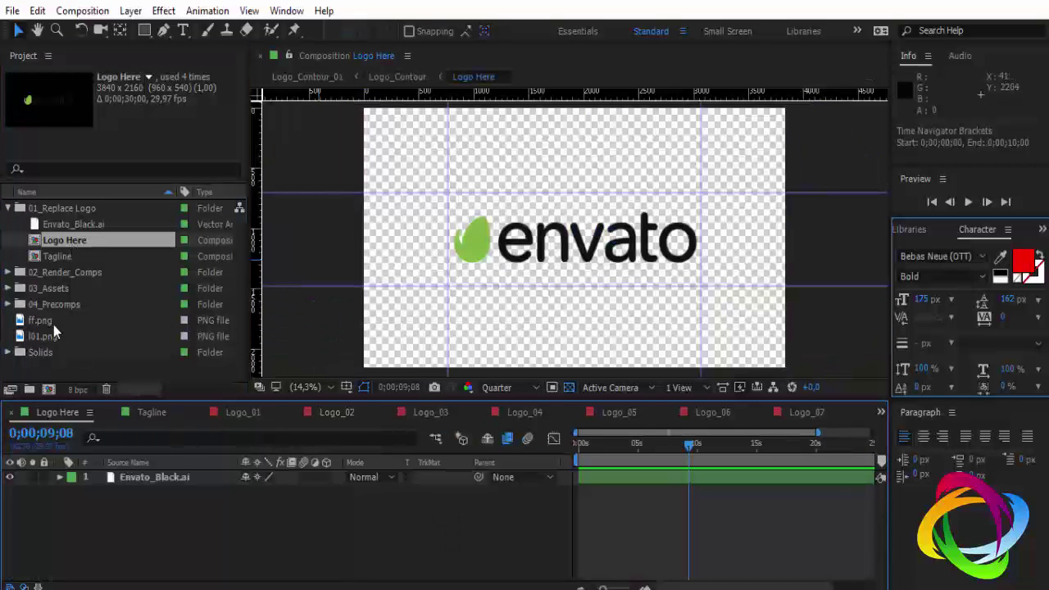
- Add l01.png to Logo Here and delete the Envato_Black.ai logo layer
left_click(52, 323)
left_click(50, 336)
left_click_drag(54, 339, 95, 483)
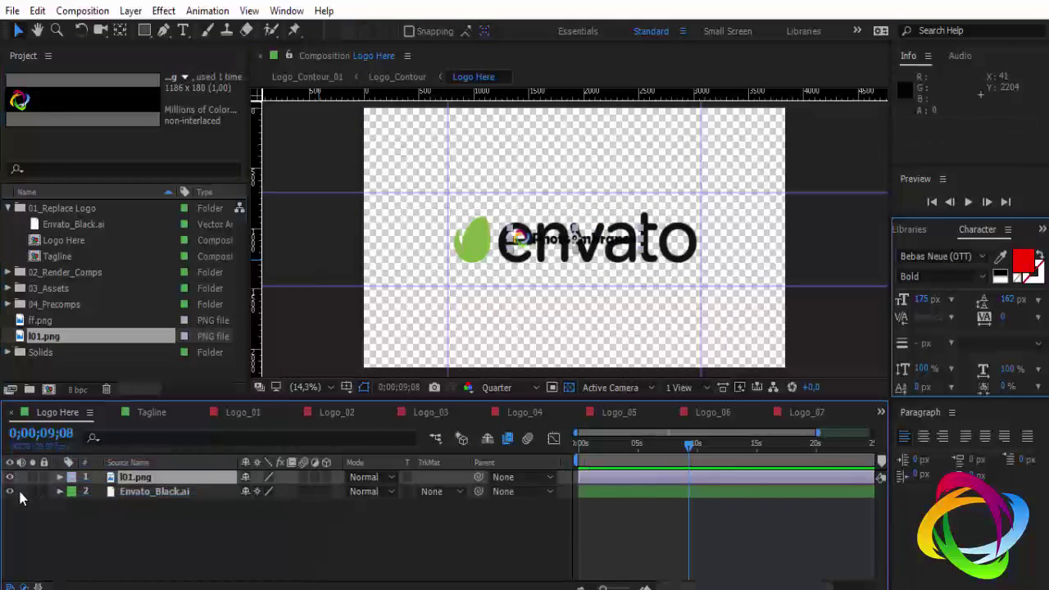
left_click(10, 491)
left_click(150, 495)
key("Delete")
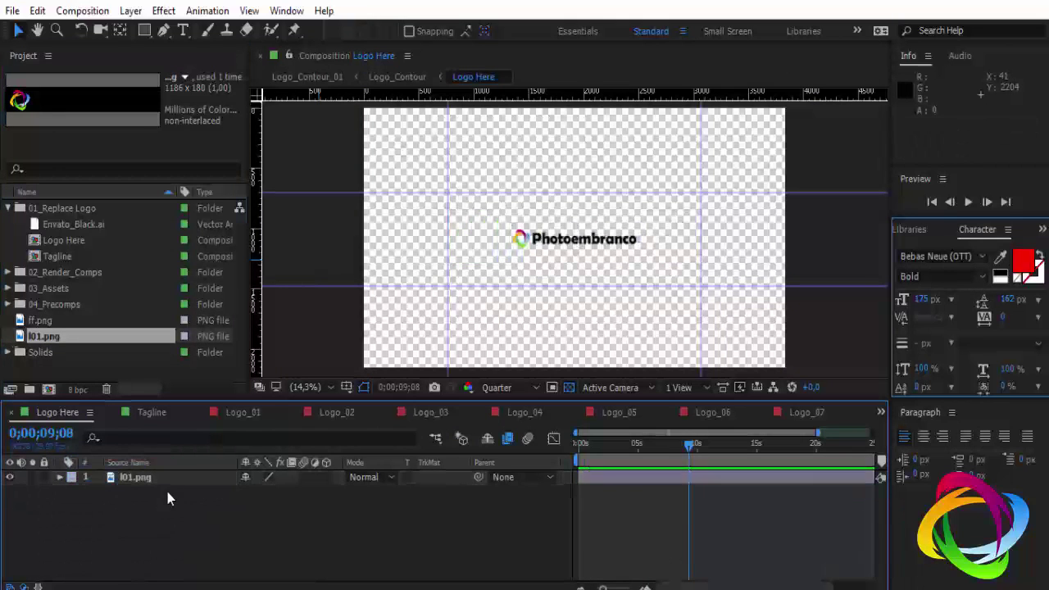
- Scale the l01.png Photoembranco logo layer to 205%
left_click(162, 480)
key("s")
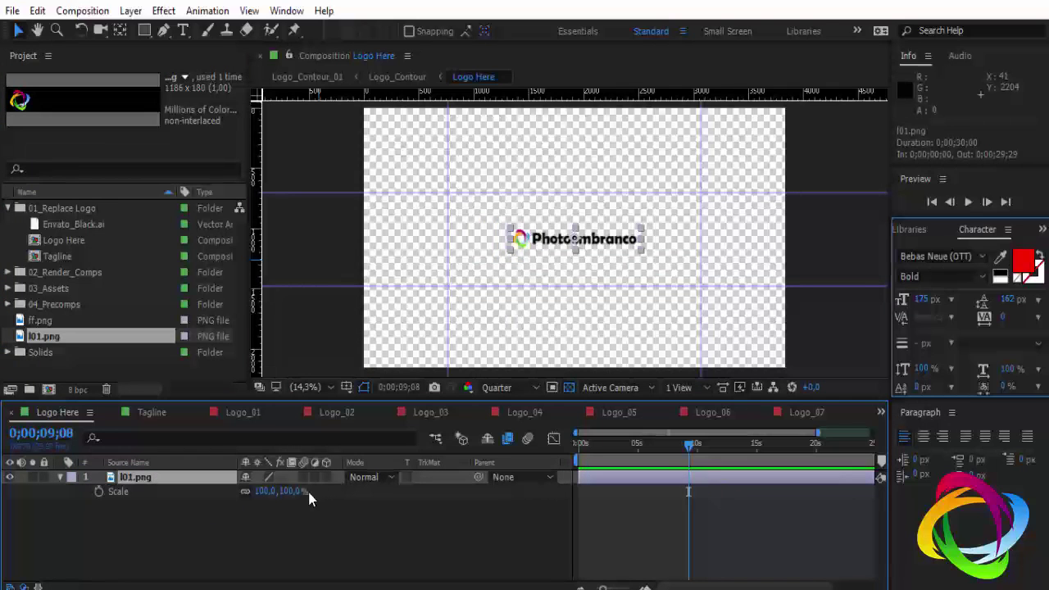
left_click_drag(287, 491, 375, 491)
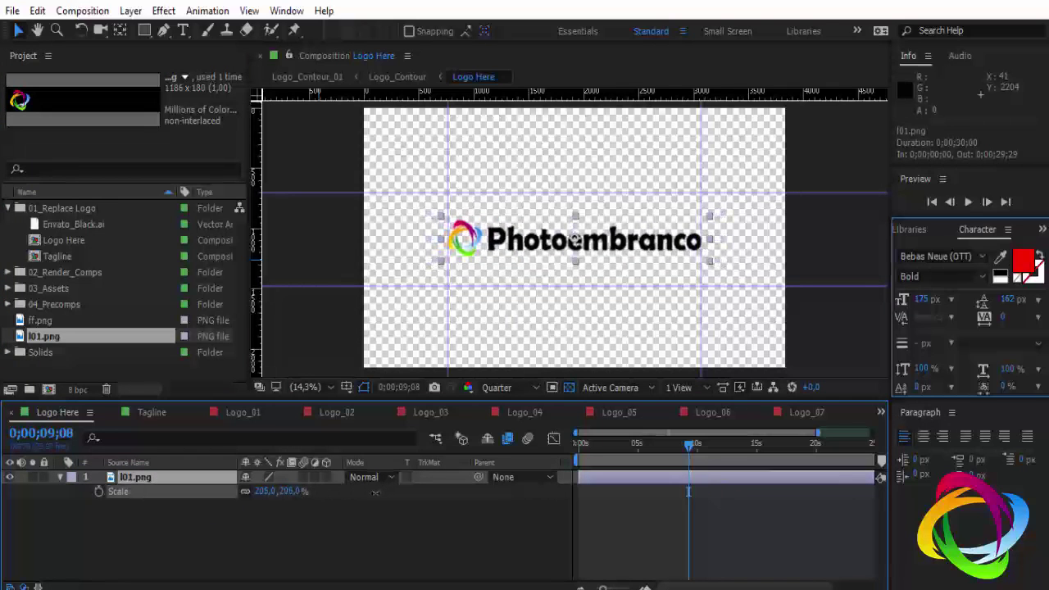
key("Return")
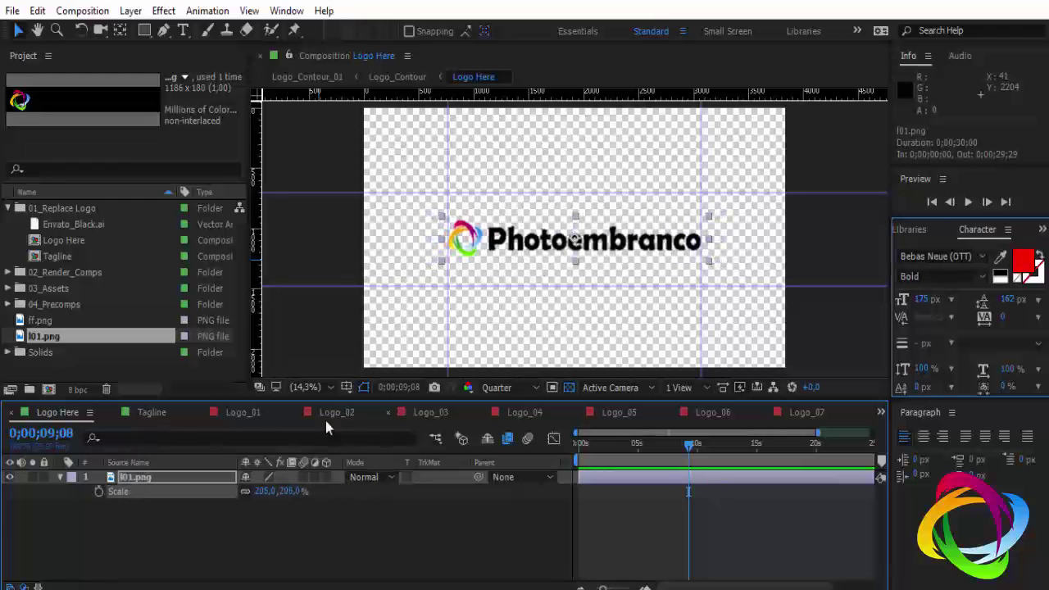
- Move from Logo_01 to the Tagline composition
left_click(246, 415)
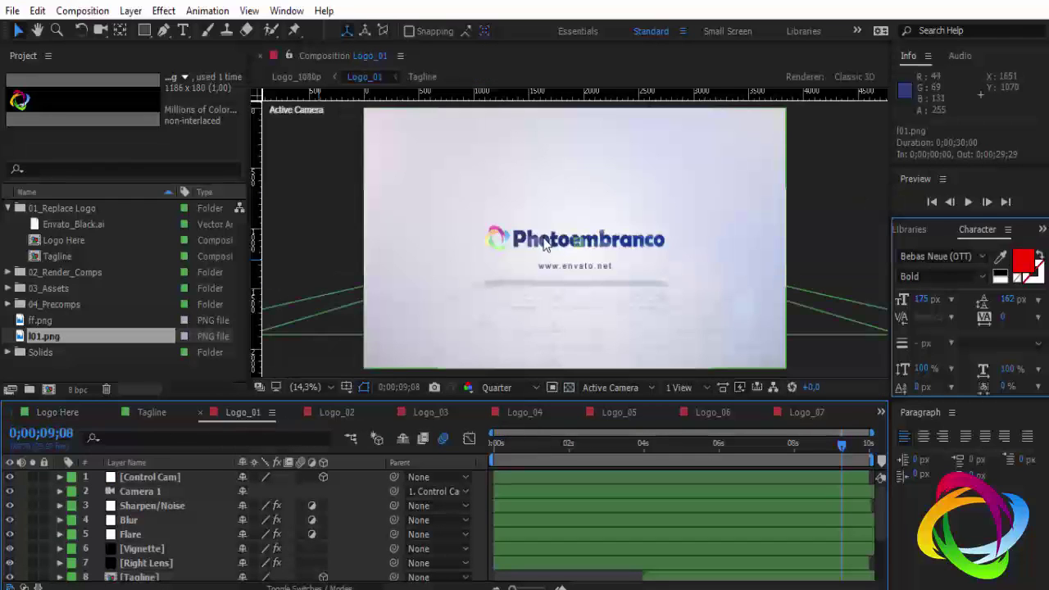
scroll(544, 245, "up", 2)
scroll(538, 263, "down", 2)
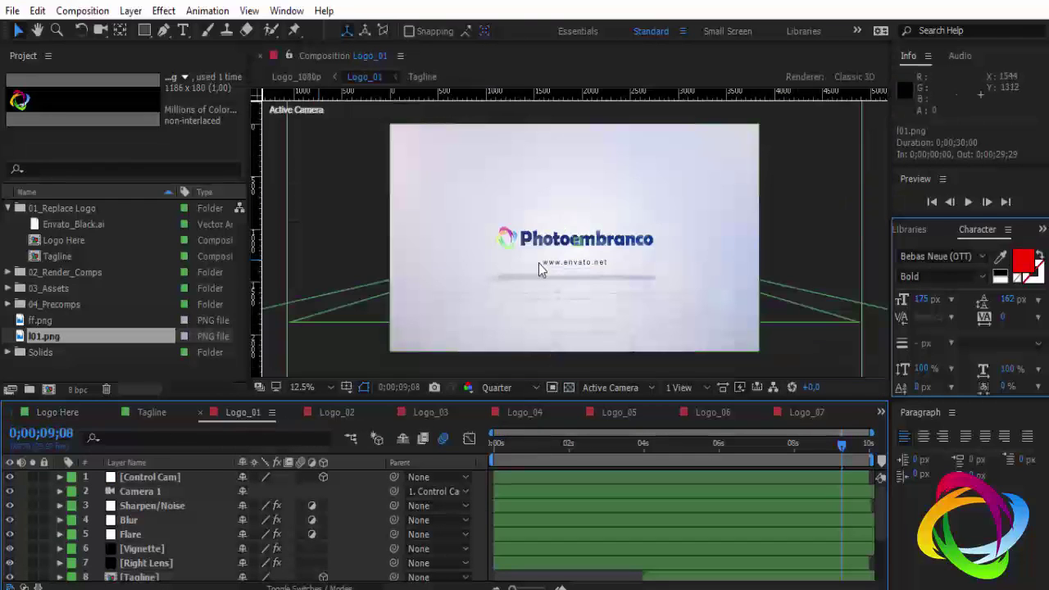
left_click(150, 413)
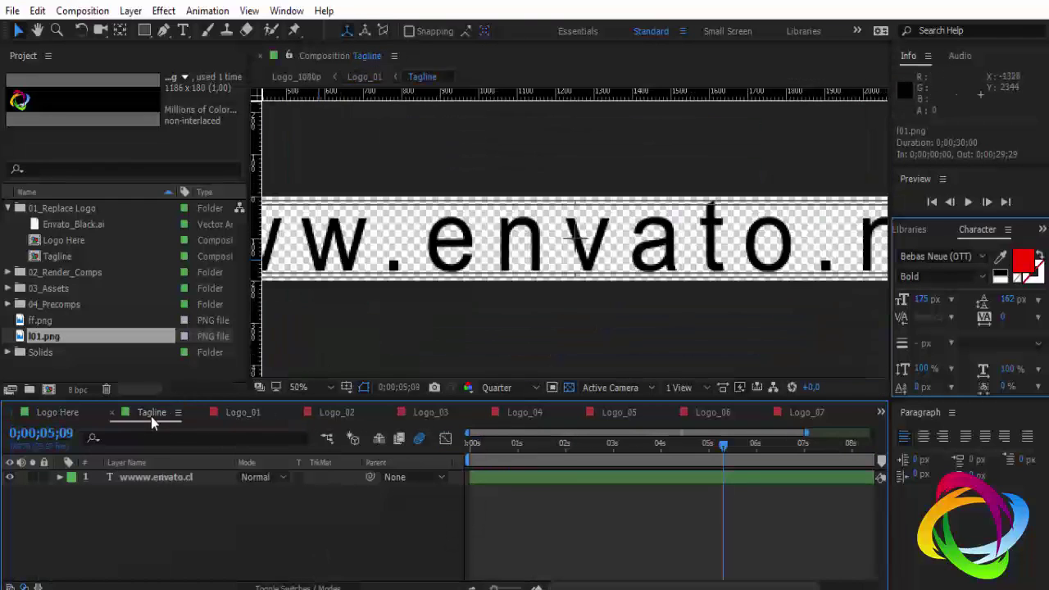
double_click(149, 477)
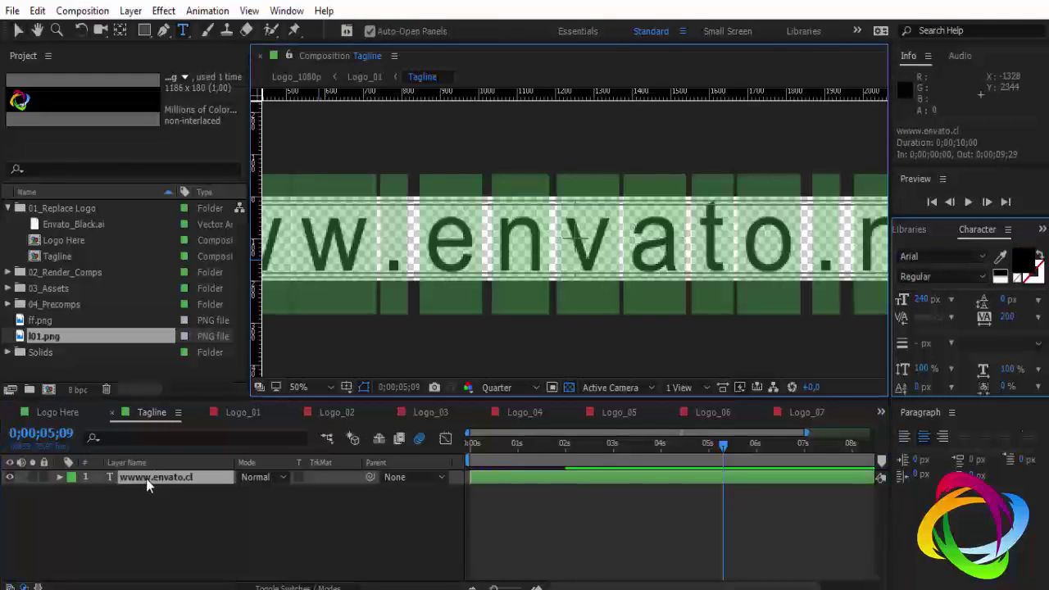
type("WW")
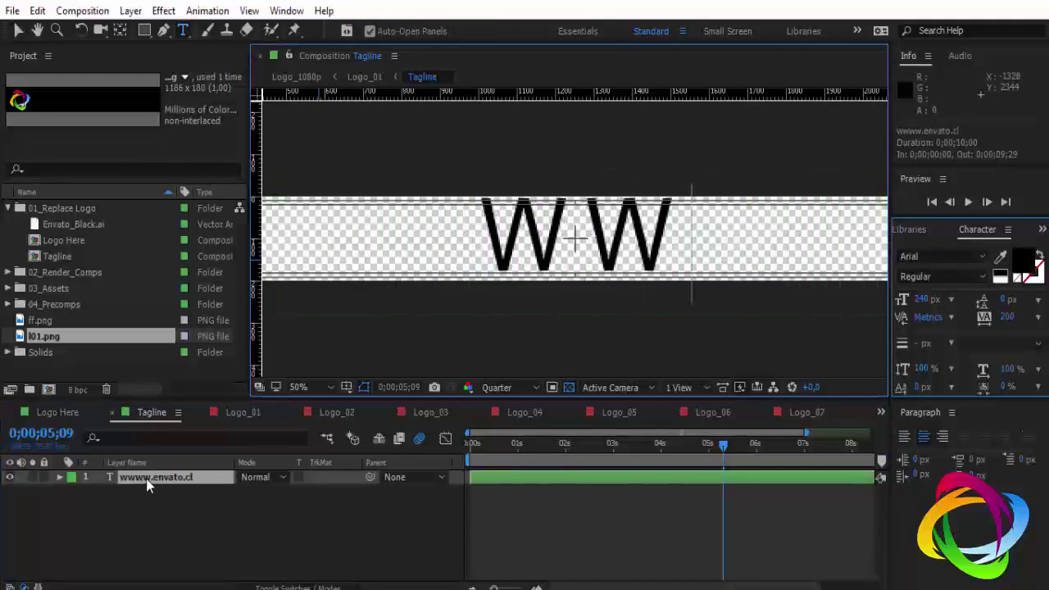
key("BackSpace")
key("BackSpace")
type("ww")
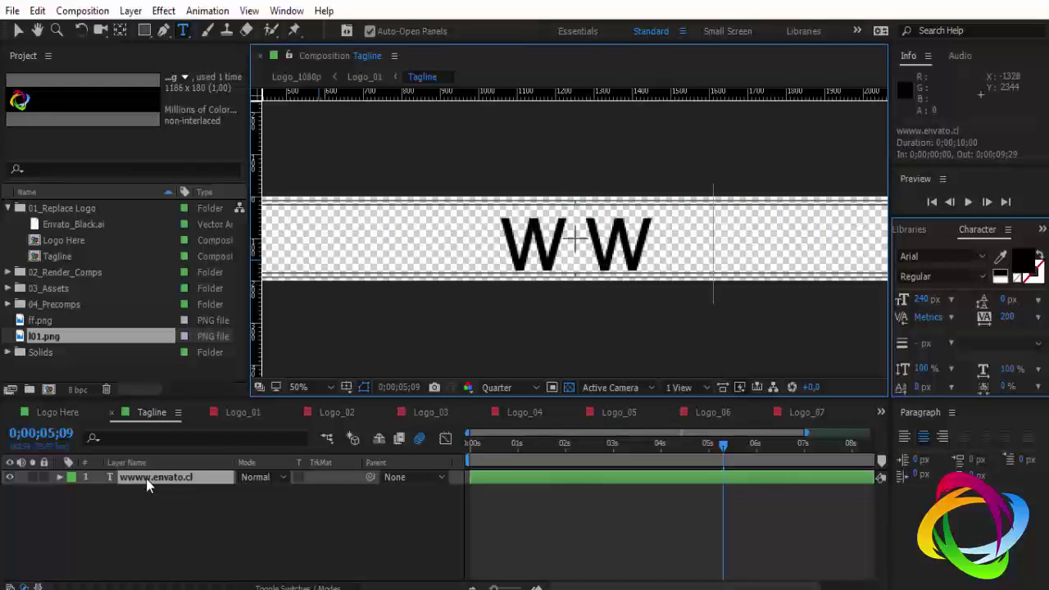
type("w.pho")
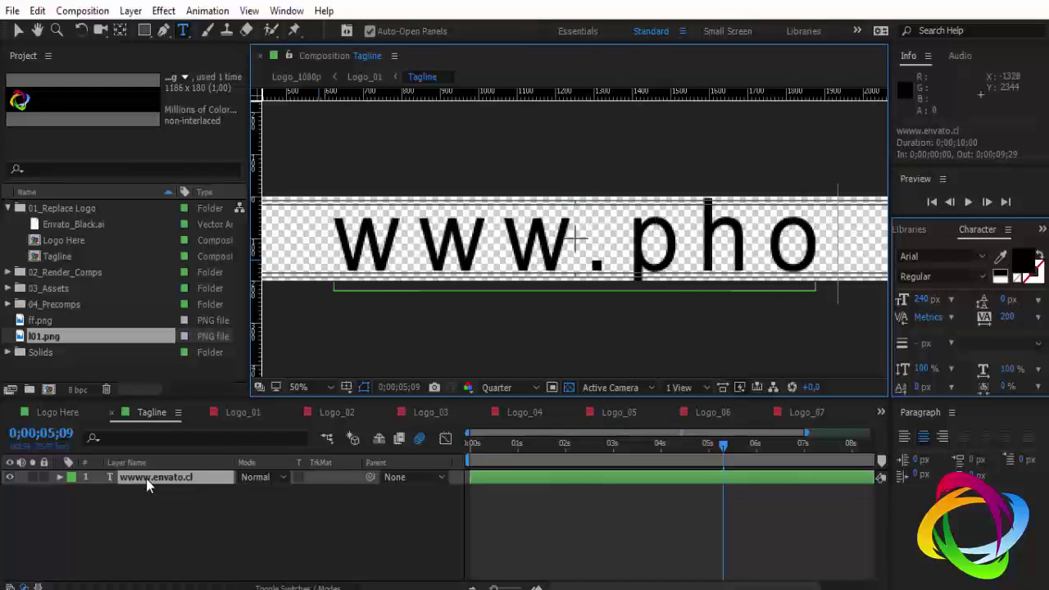
type("toem")
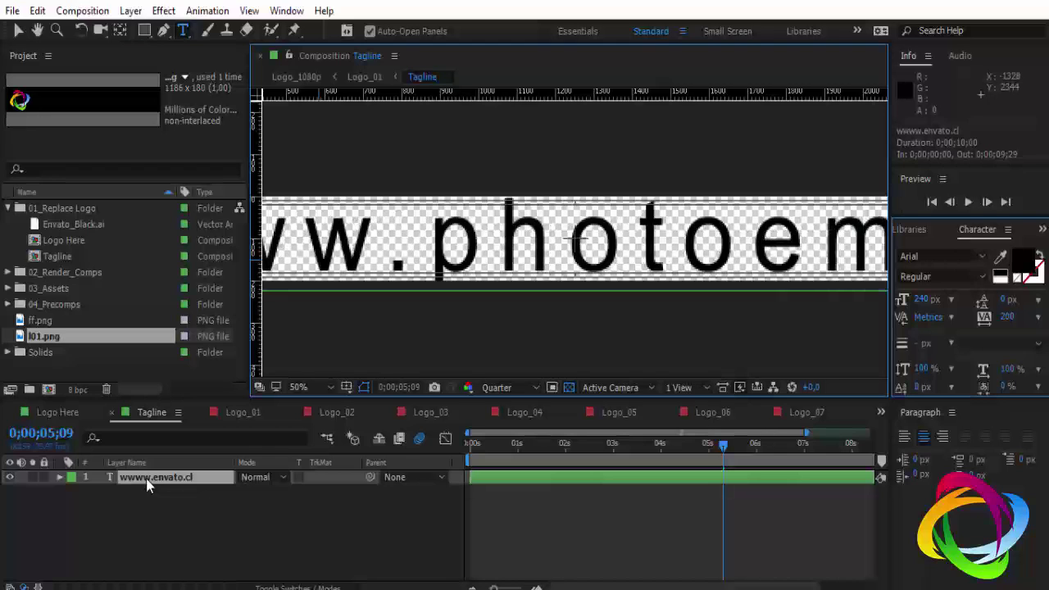
type("bra")
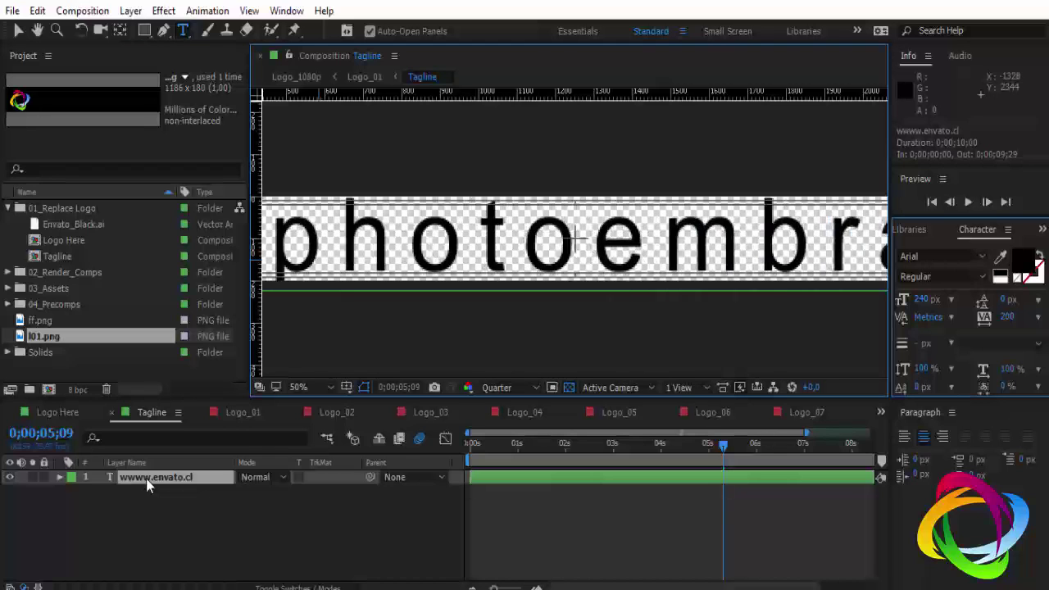
type("ndco")
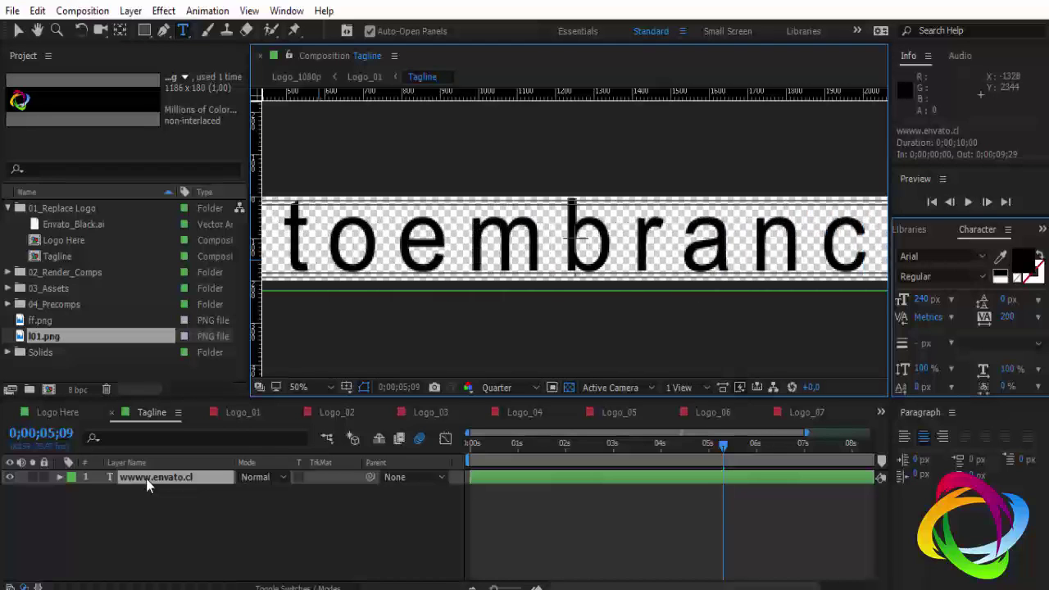
left_click(146, 478)
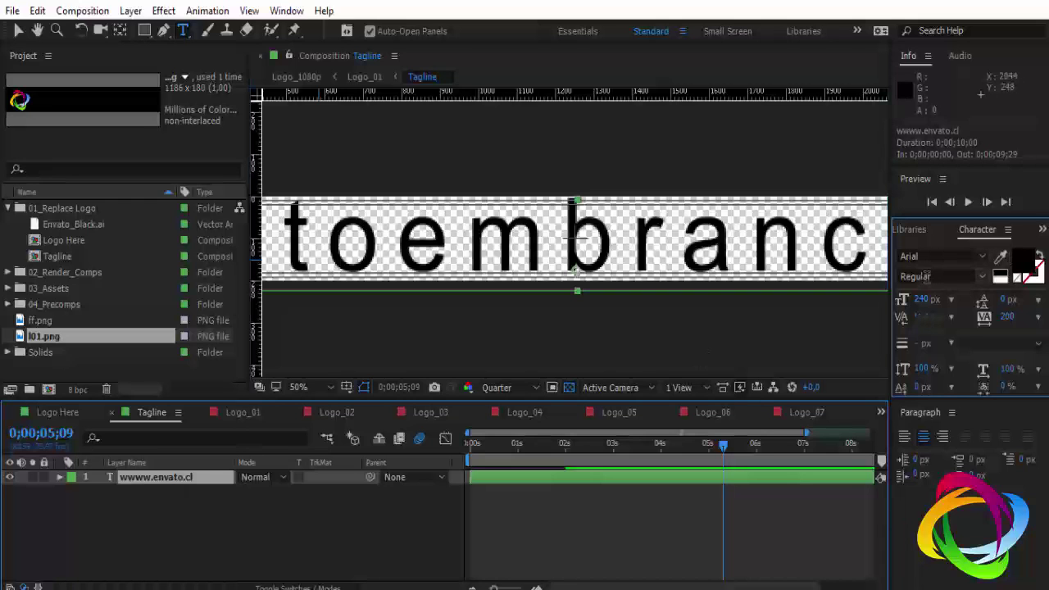
- Shrink the tagline font to 125 px and nudge the text slightly upward
left_click_drag(923, 299, 874, 317)
key("comma")
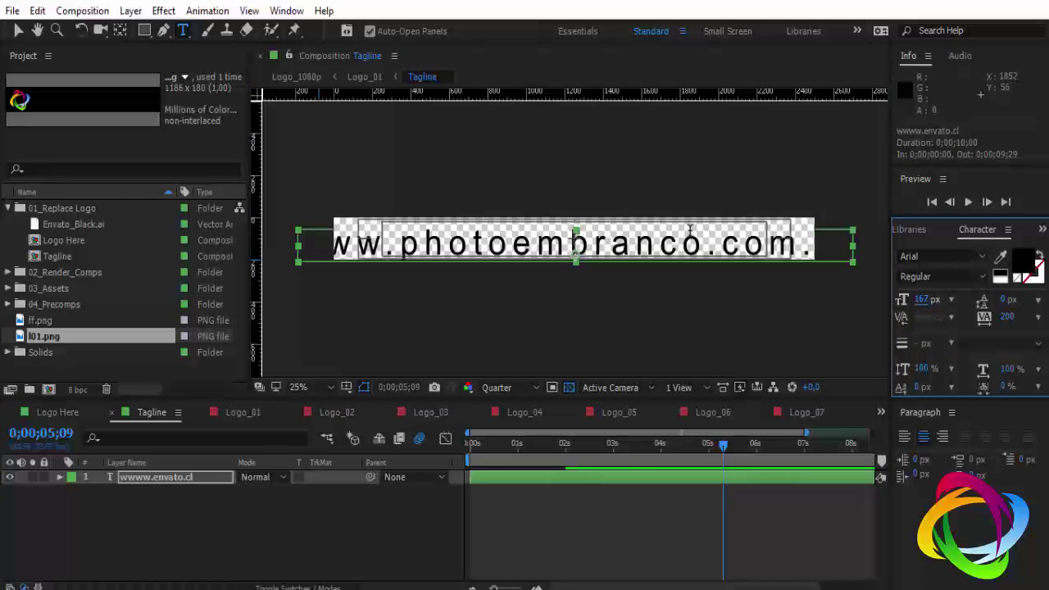
mouse_move(923, 299)
left_mouse_down()
mouse_move(899, 300)
mouse_move(910, 301)
left_mouse_up()
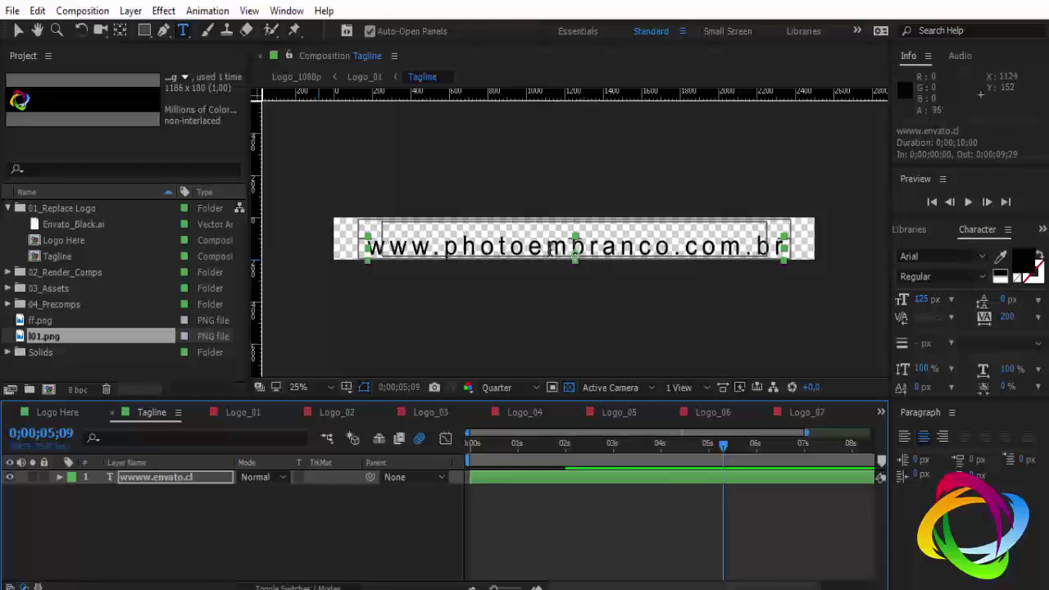
key("v")
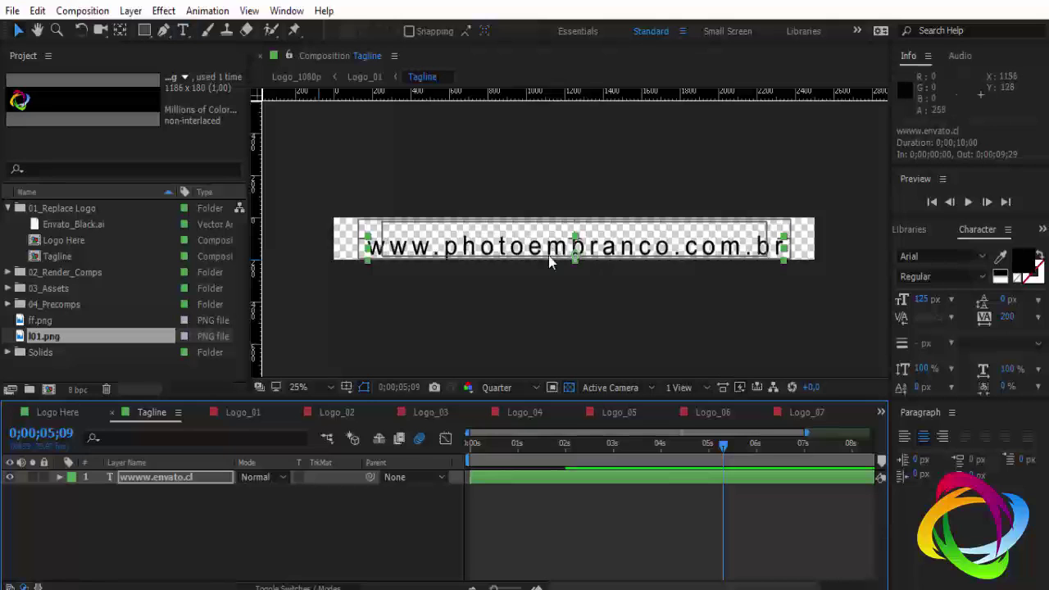
left_click_drag(545, 250, 576, 243)
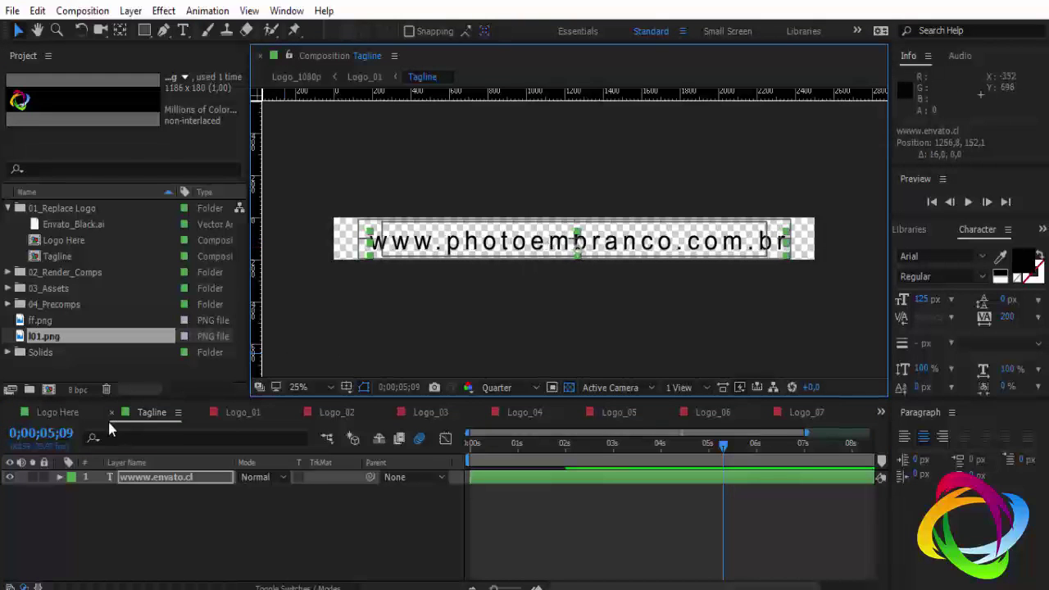
left_click(243, 412)
- Hide the viewer rulers, set preview resolution to Full, and zoom back to 25%
scroll(559, 255, "up", 1)
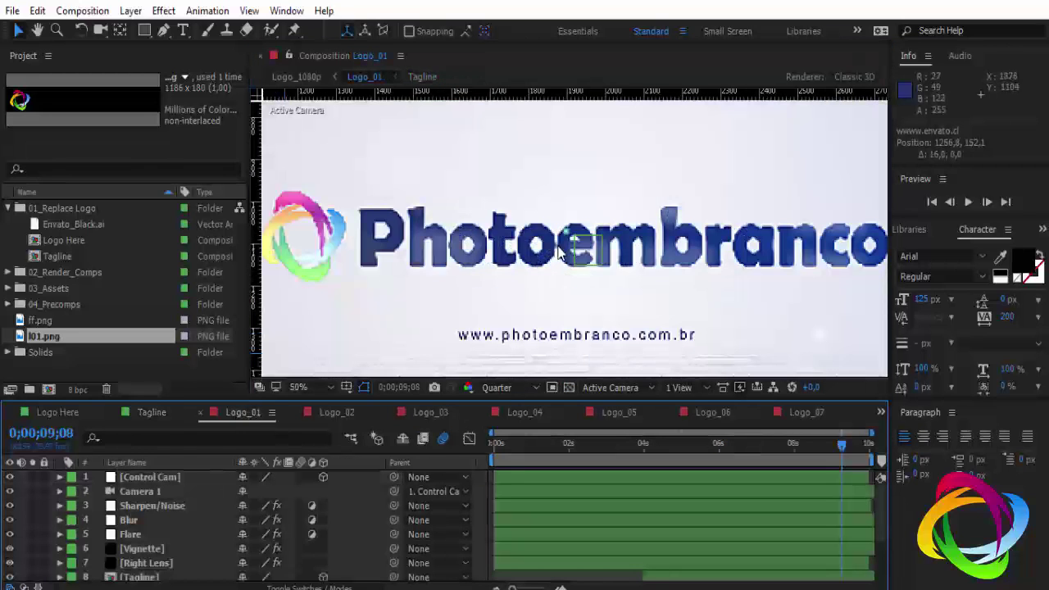
scroll(557, 254, "down", 1)
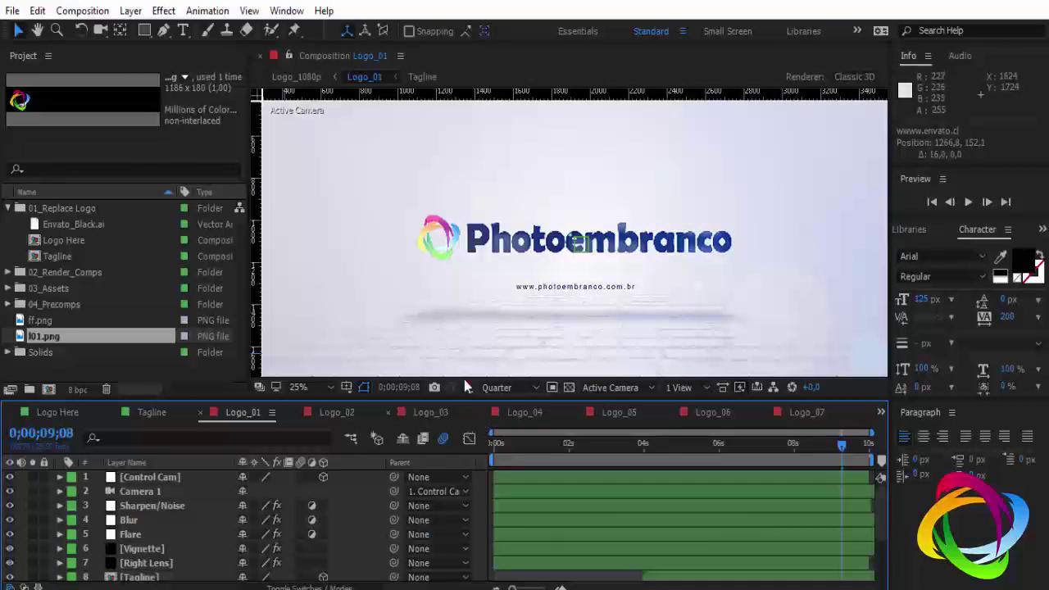
key("ctrl+r")
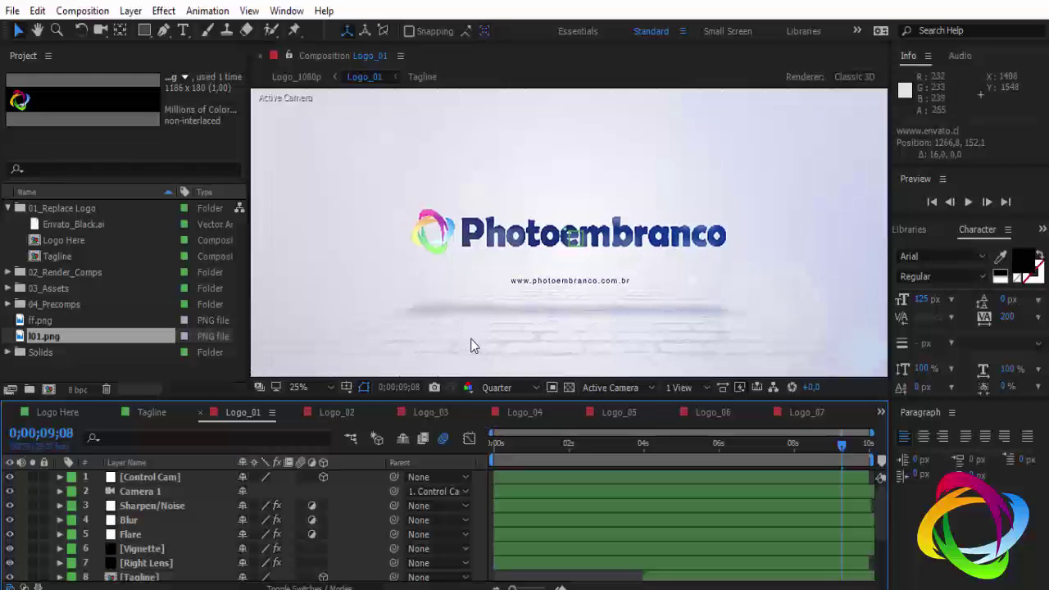
left_click(532, 387)
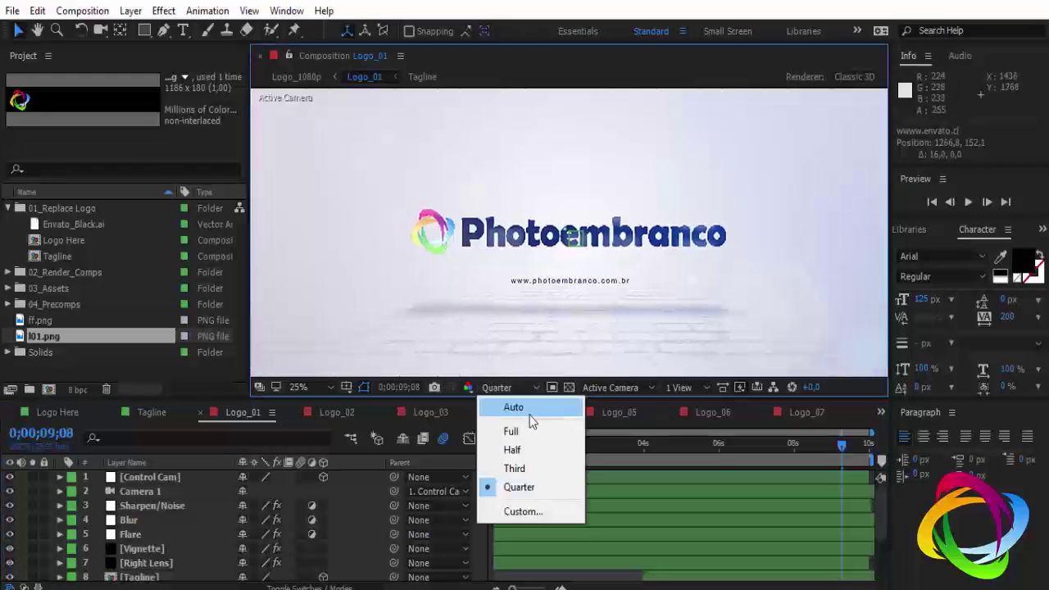
left_click(524, 431)
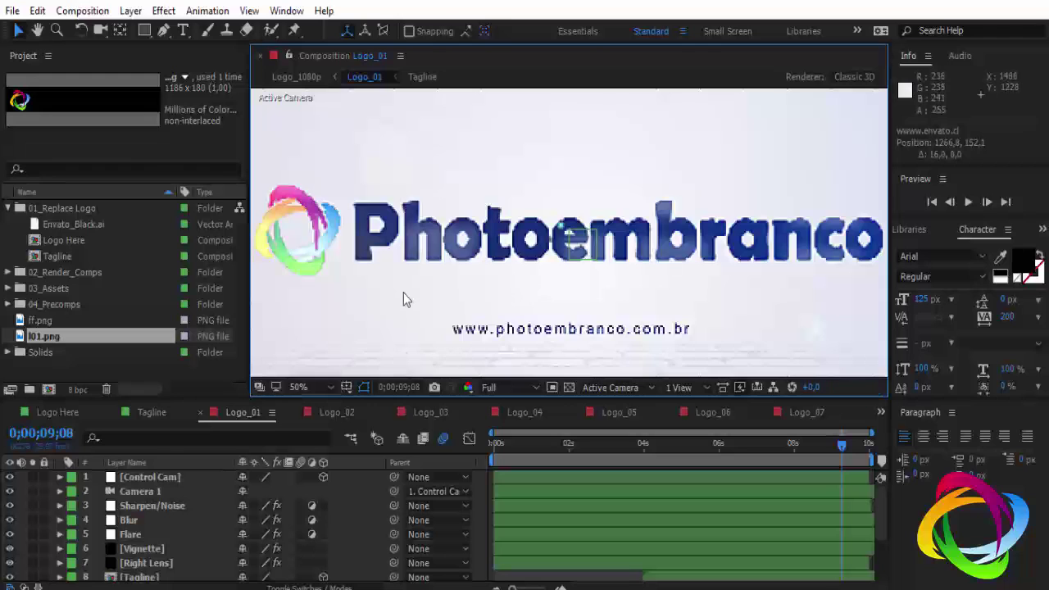
key("comma")
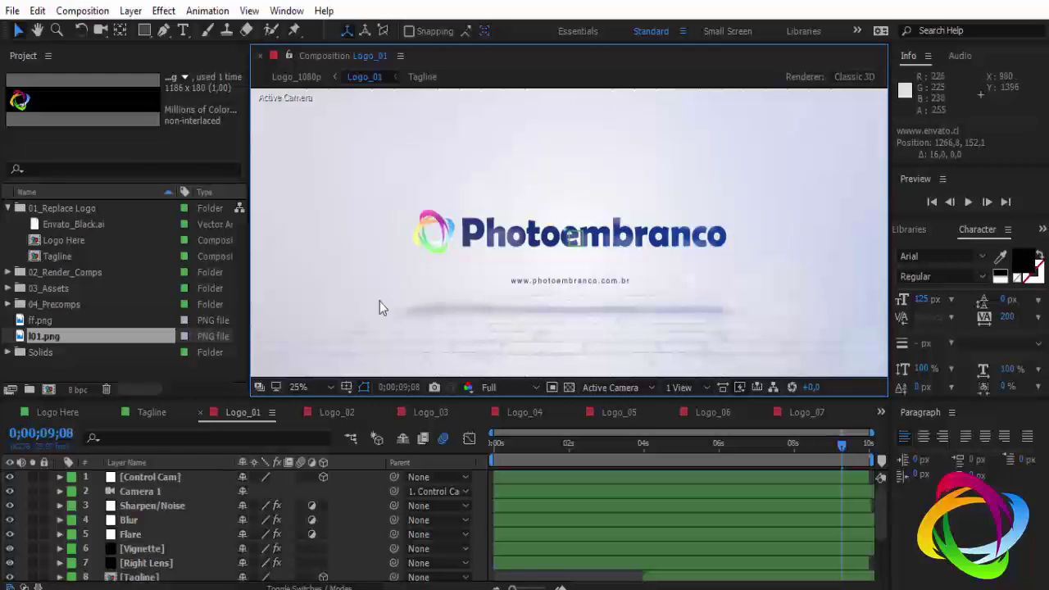
- Step through the Logo_01 to Logo_07 compositions to check the new logo
left_click(66, 243)
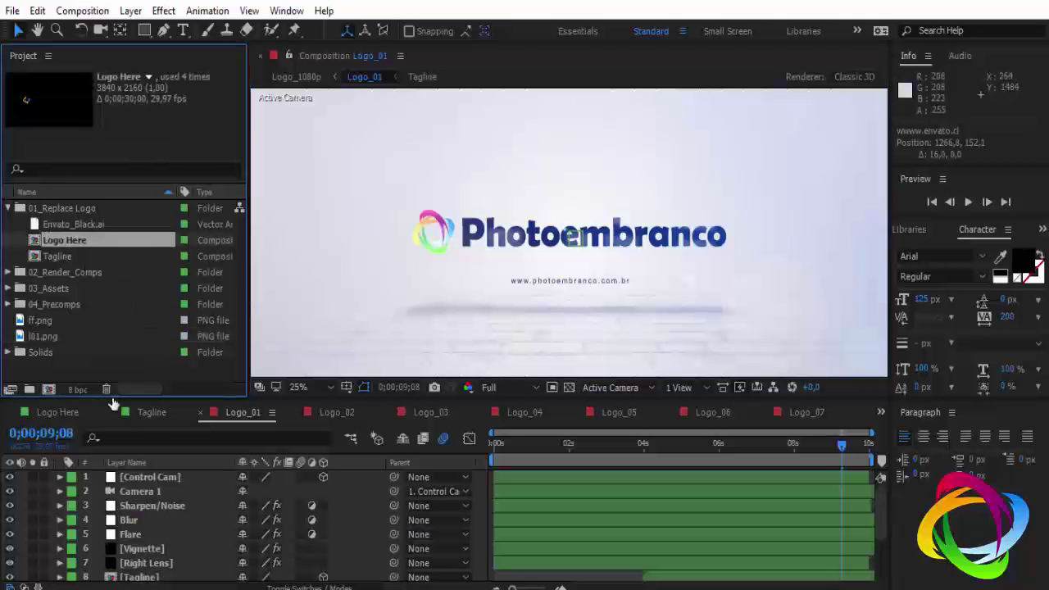
left_click(231, 424)
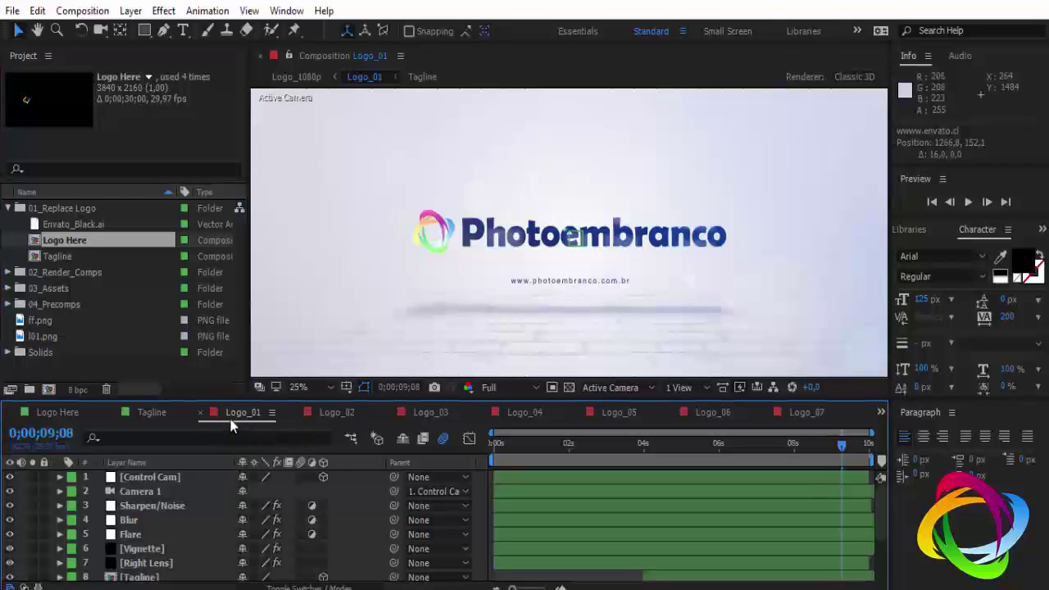
left_click(343, 419)
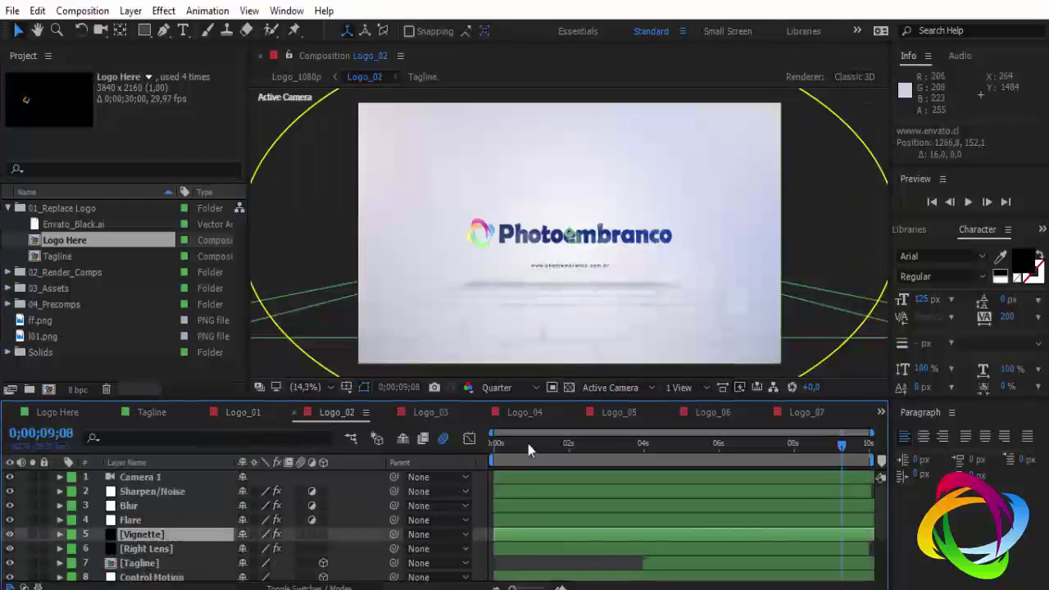
left_click(437, 418)
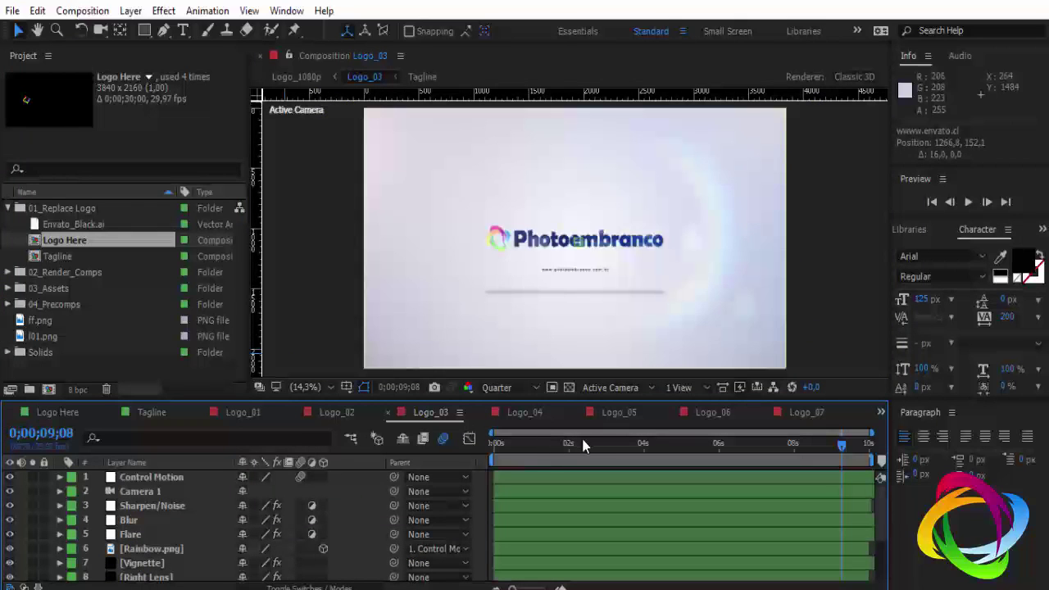
left_click(530, 412)
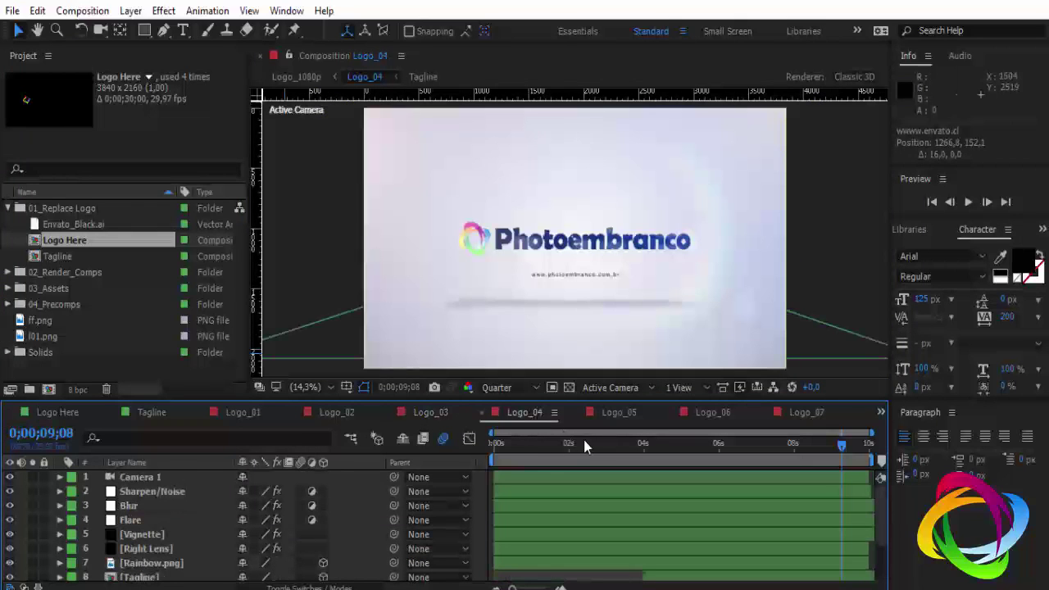
left_click(636, 418)
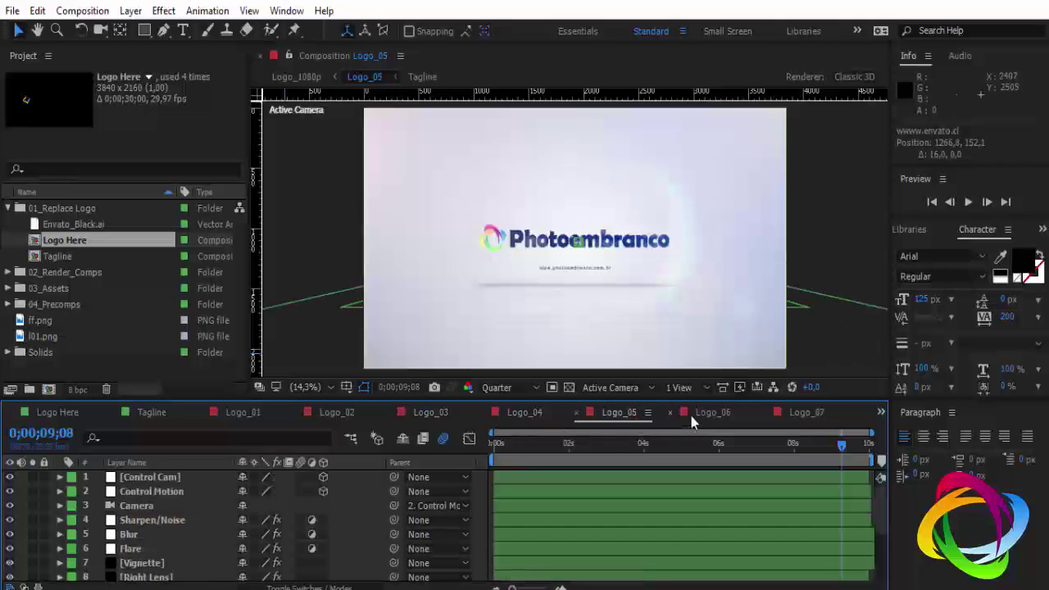
left_click(691, 418)
left_click(796, 413)
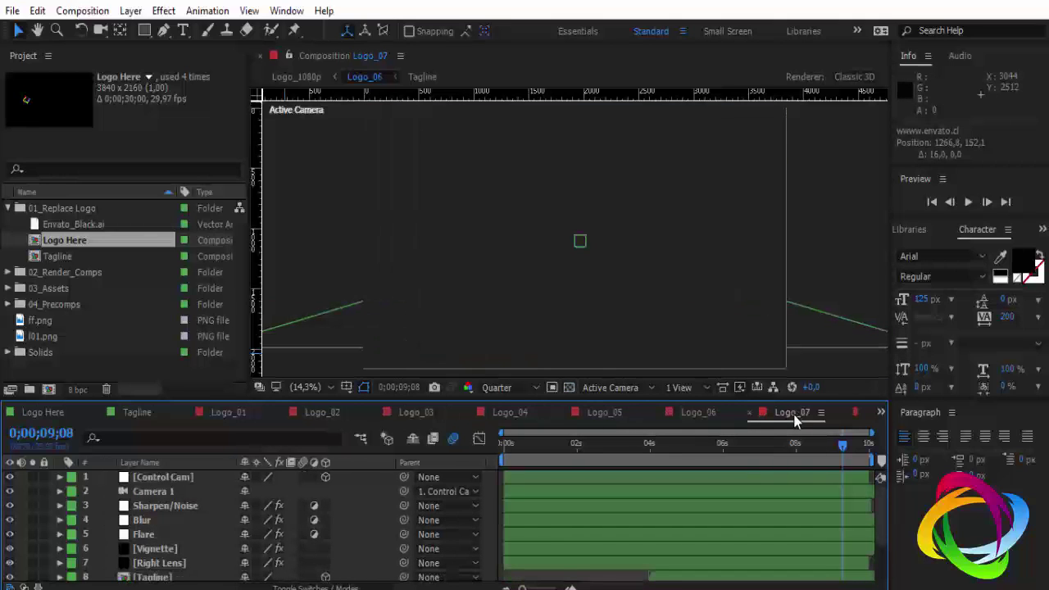
- Open Logo_08, Logo_09 and Logo_10 from the comp list, then select the Sharpen/Noise layer
left_click(880, 413)
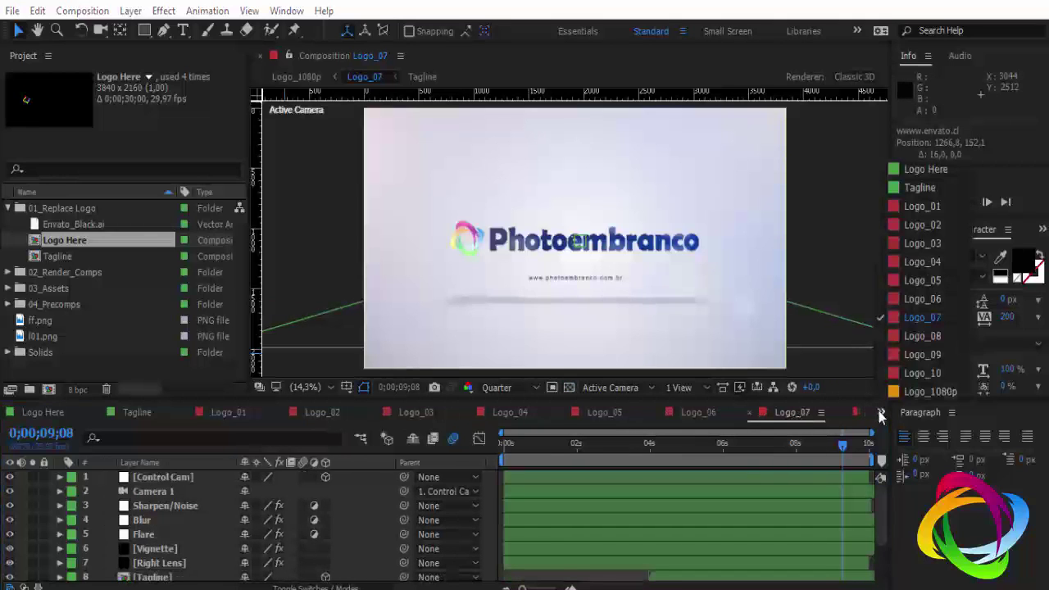
left_click(905, 340)
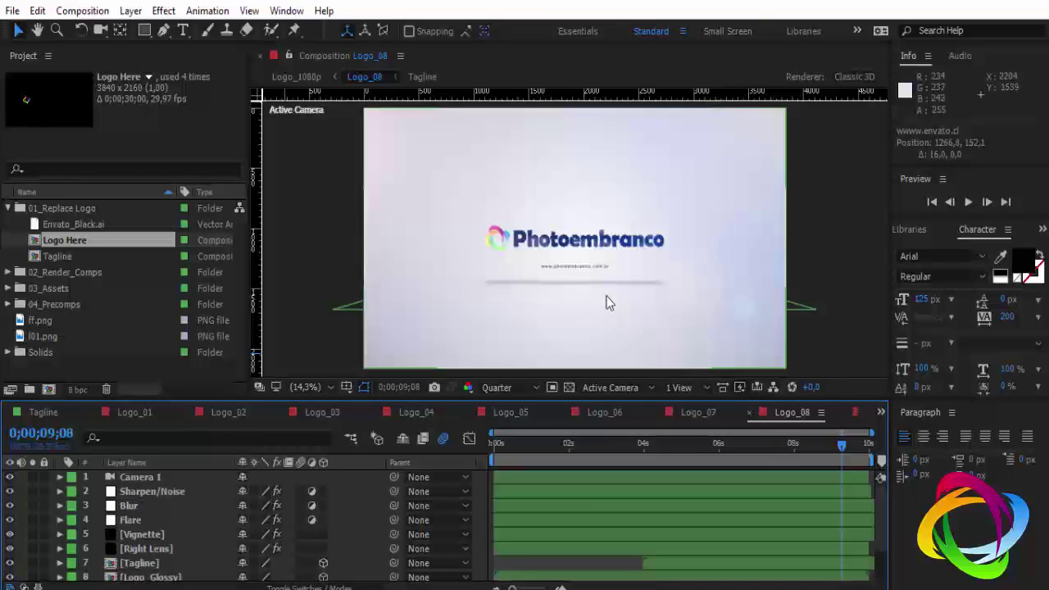
left_click(687, 443)
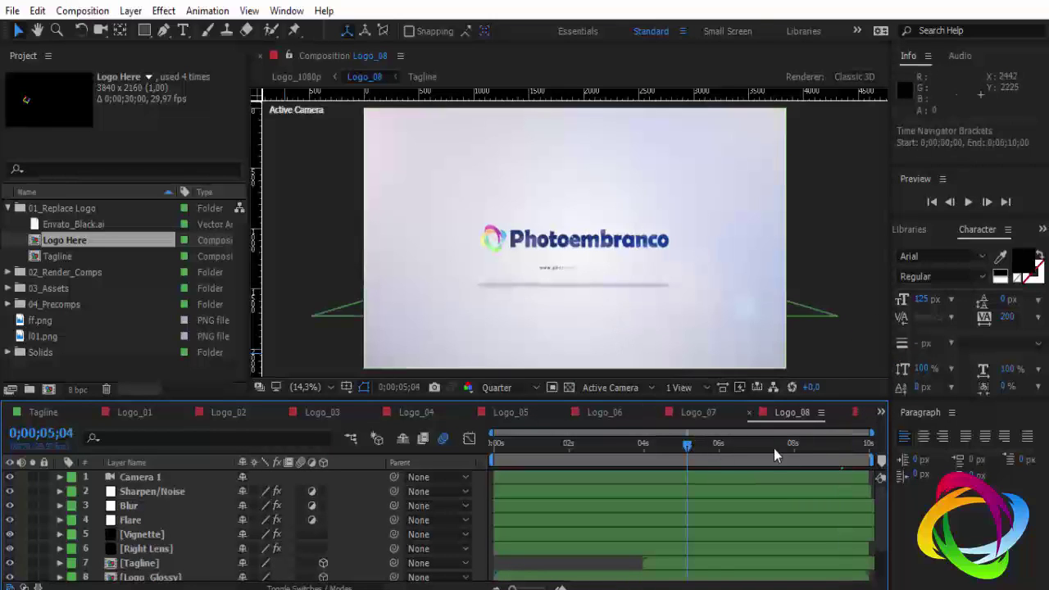
left_click(881, 412)
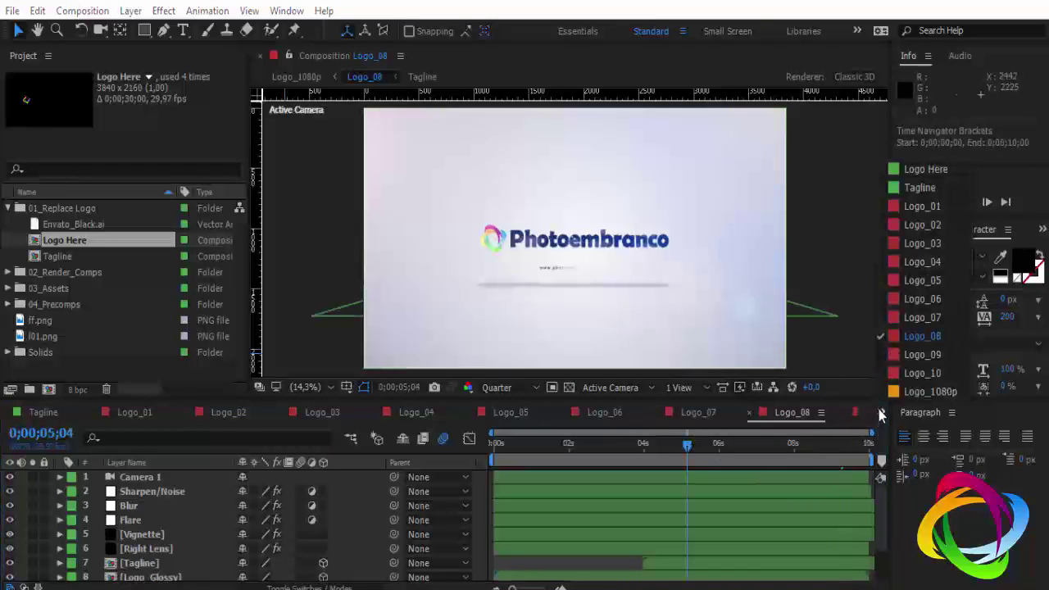
left_click(896, 357)
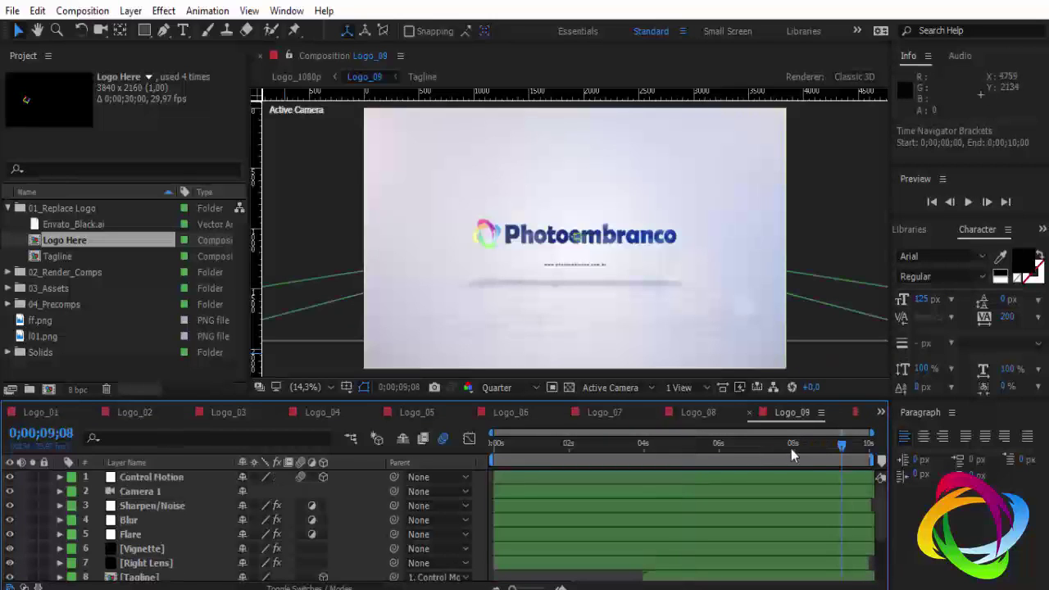
left_click(879, 413)
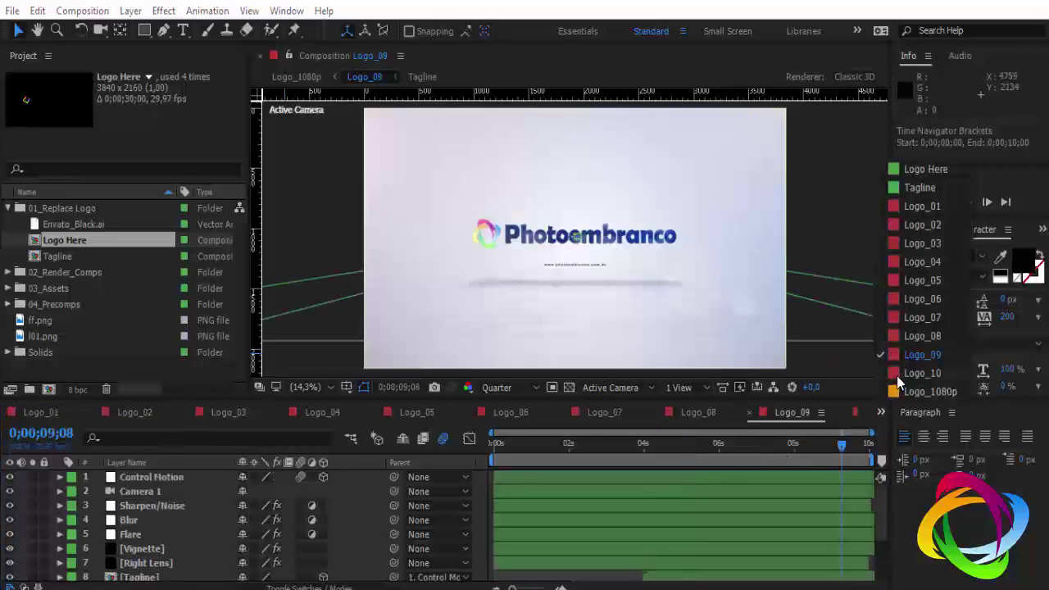
left_click(897, 374)
key("period")
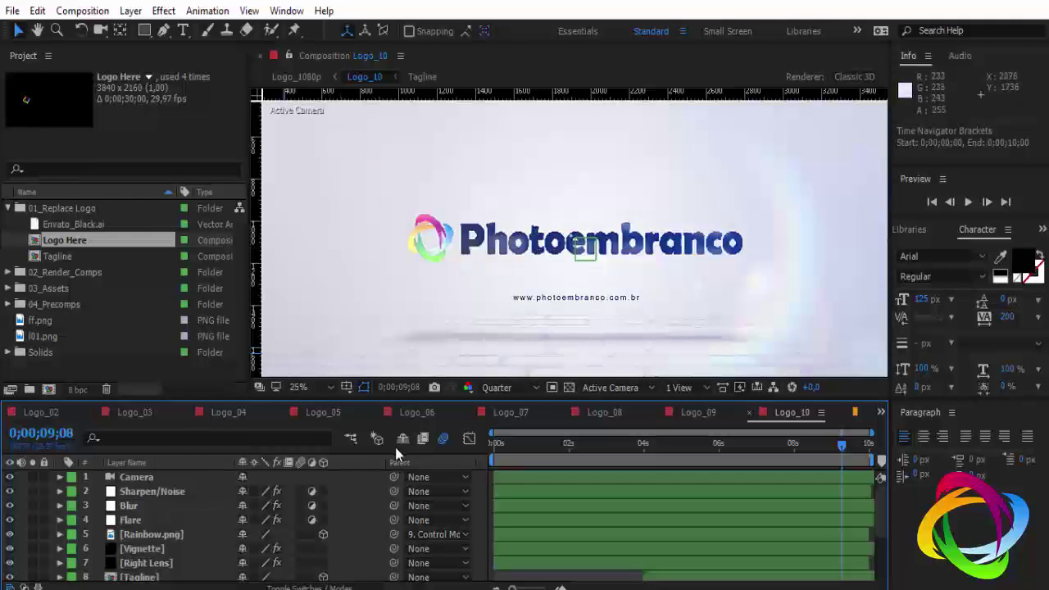
key("comma")
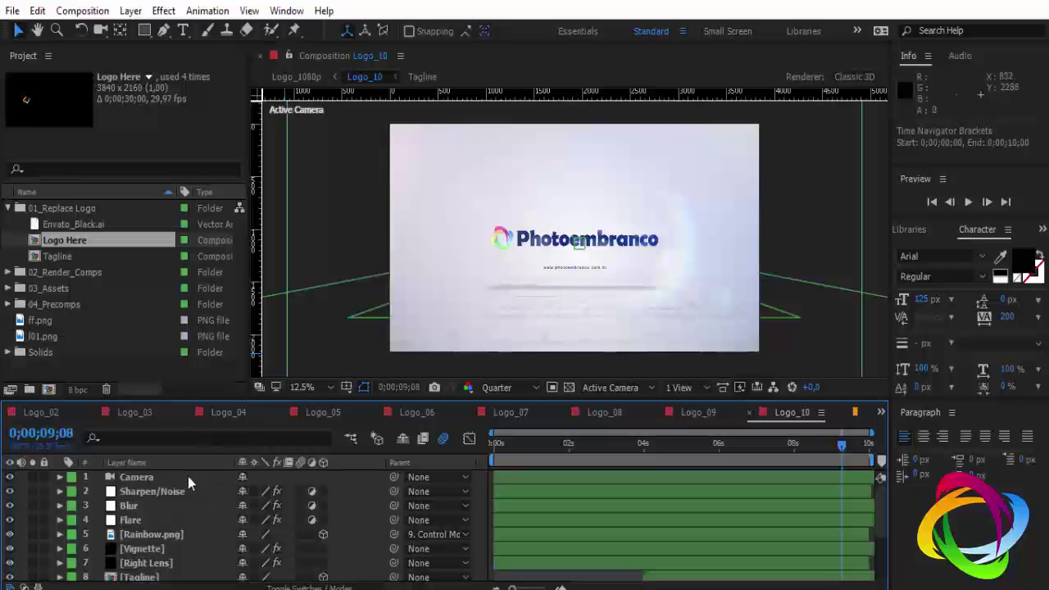
left_click(167, 490)
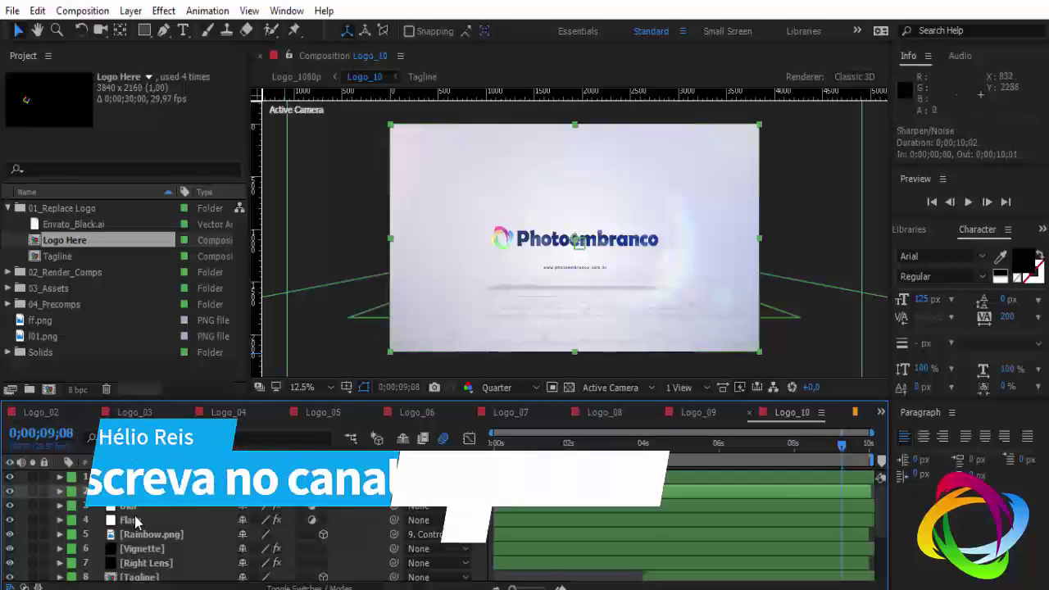
- Inspect the Control Motion layer's keyframes around the 04s mark in Logo_02
left_click(45, 413)
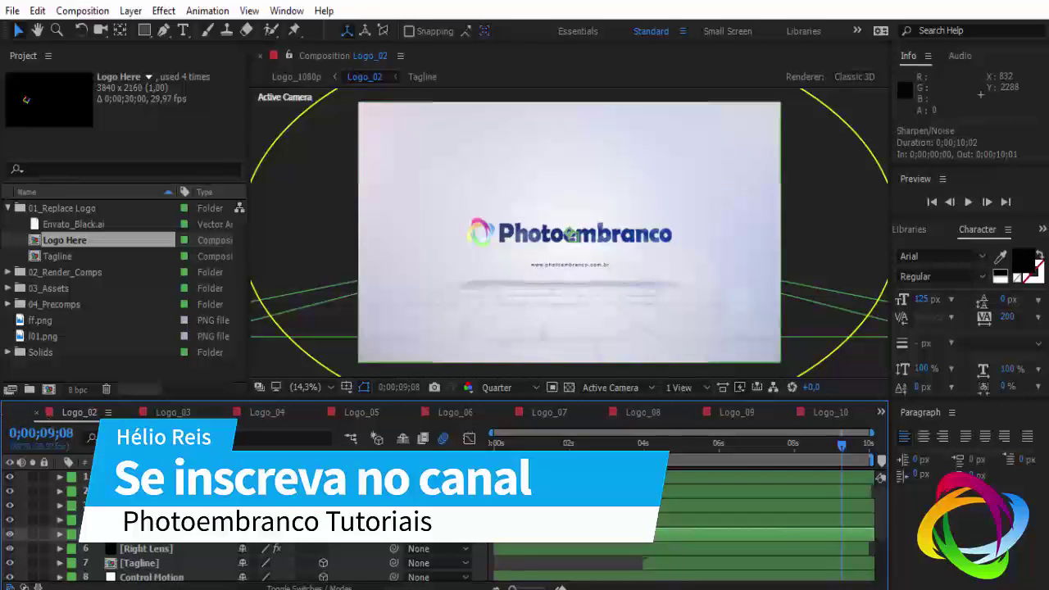
scroll(270, 525, "down", 3)
left_click(135, 558)
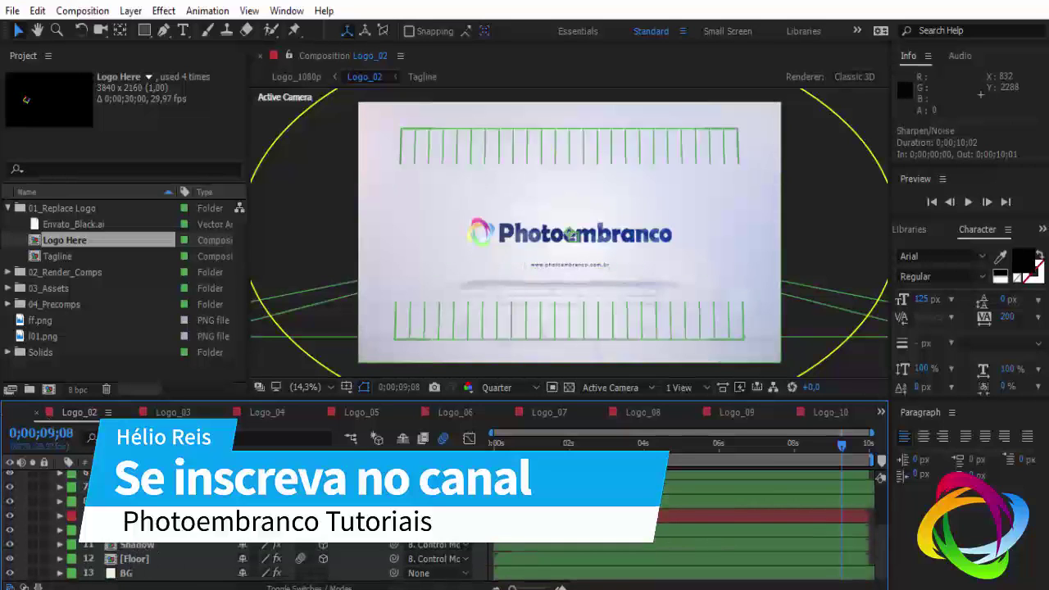
left_click(156, 501)
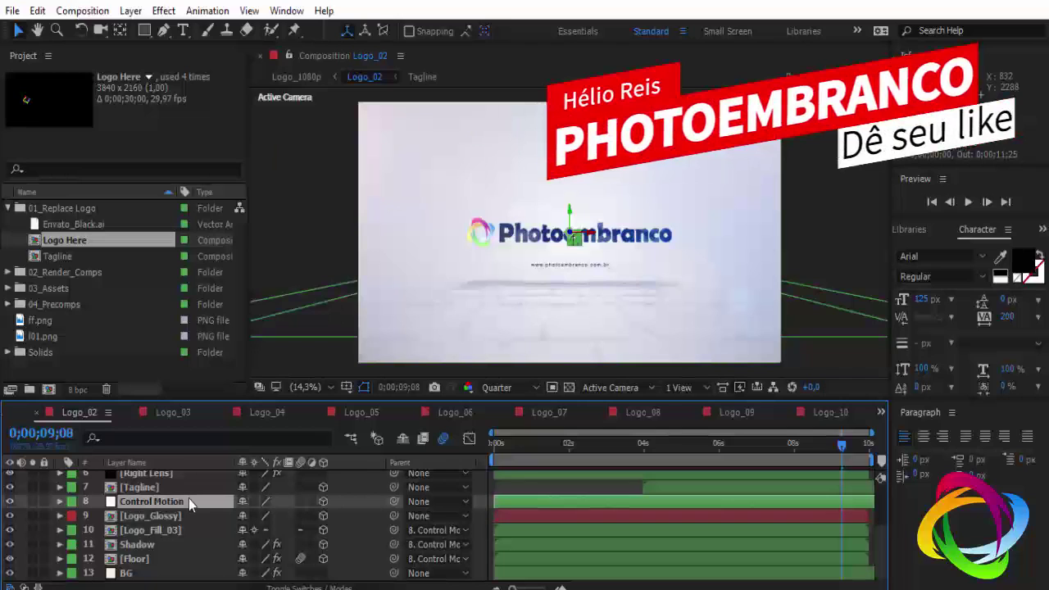
key("u")
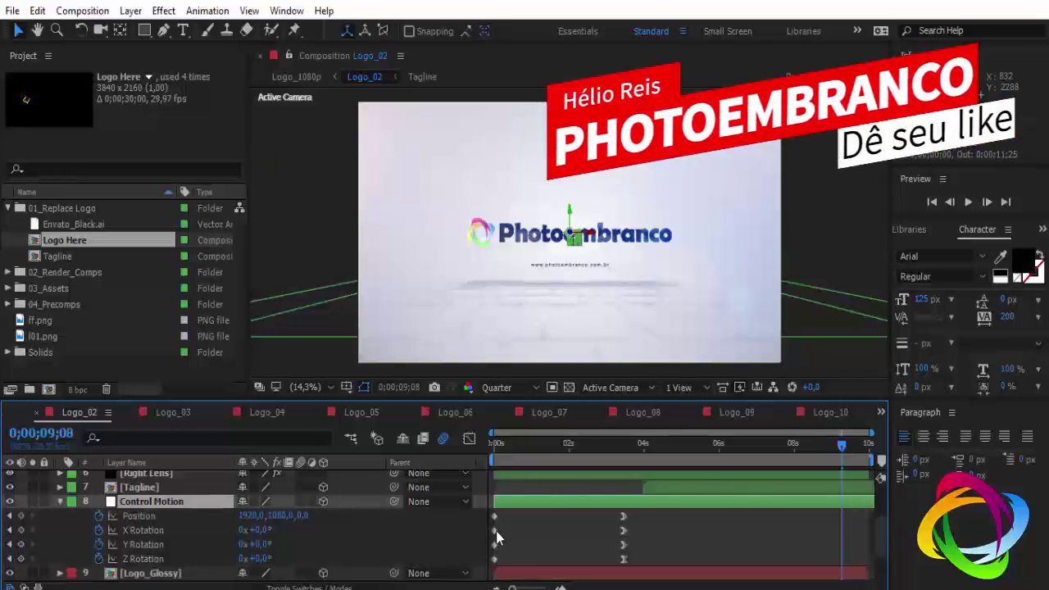
left_click_drag(673, 518, 598, 564)
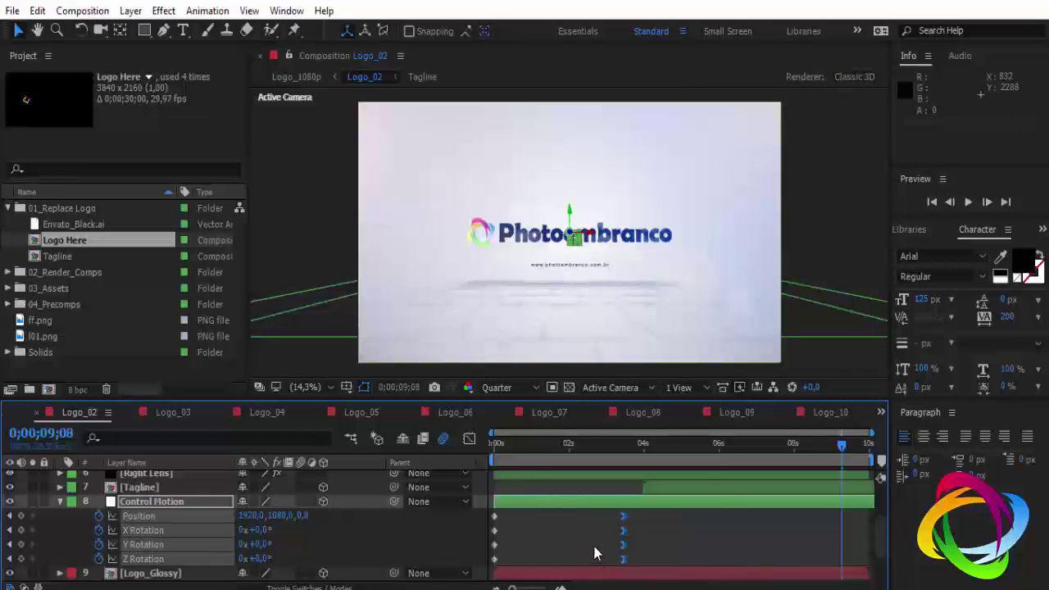
left_click(152, 502)
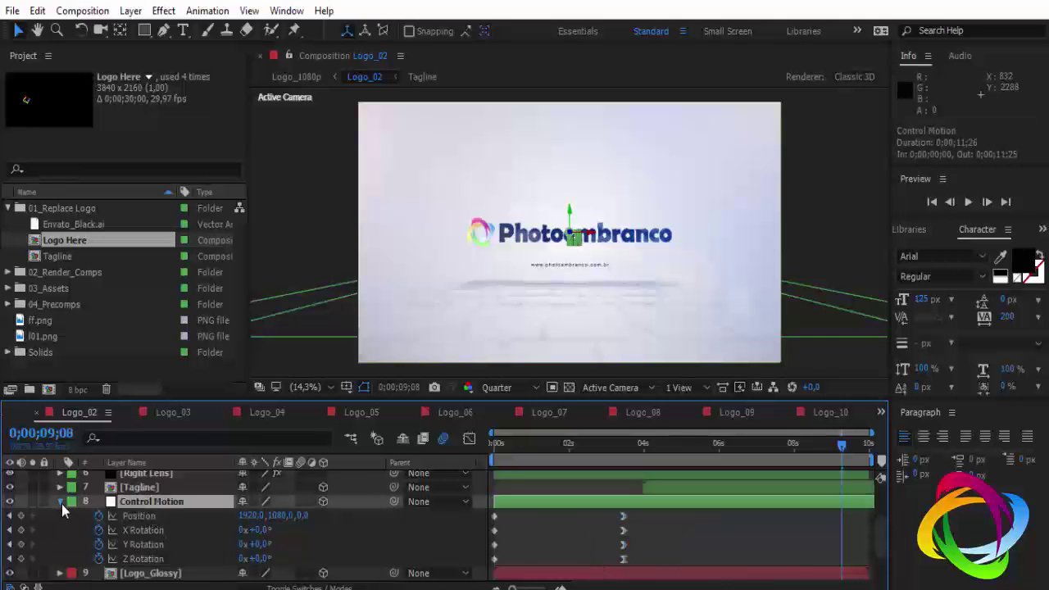
left_click(60, 501)
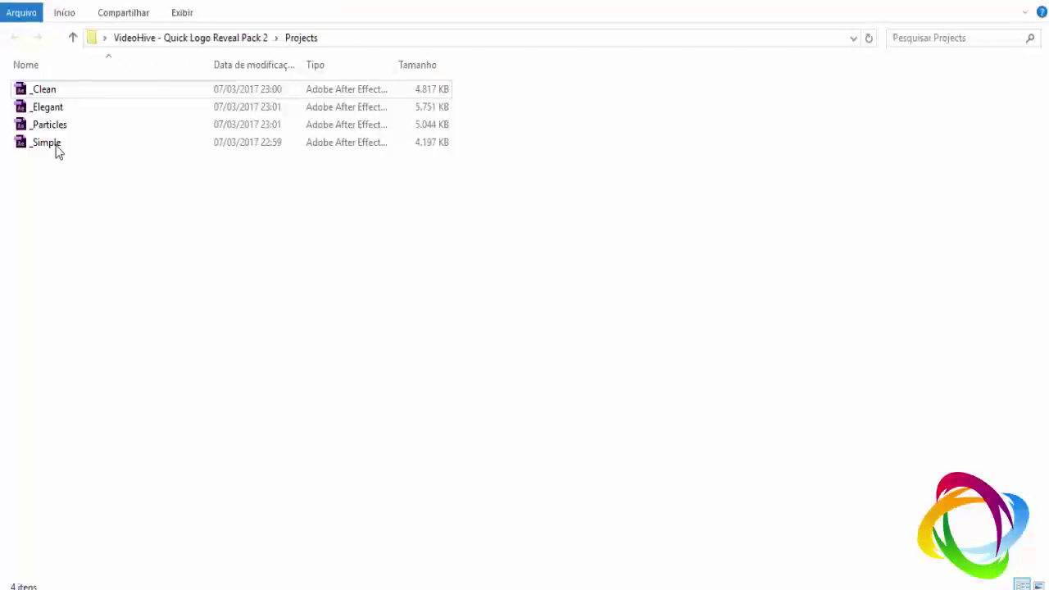
- Open _Elegant.aep, dismissing the save, conversion and missing-file dialogs, and maximize the window
double_click(56, 112)
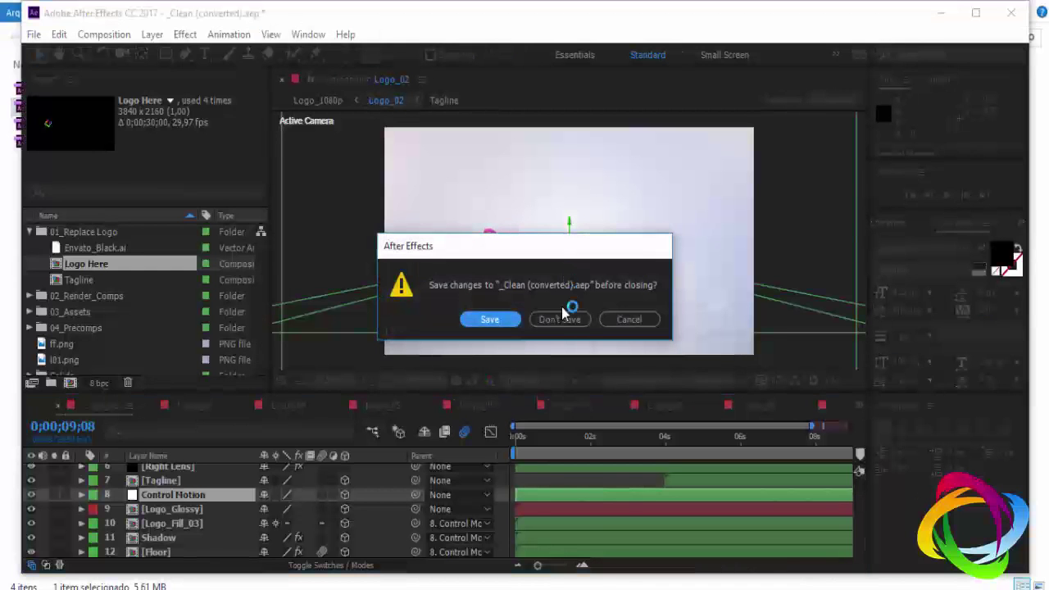
left_click(562, 318)
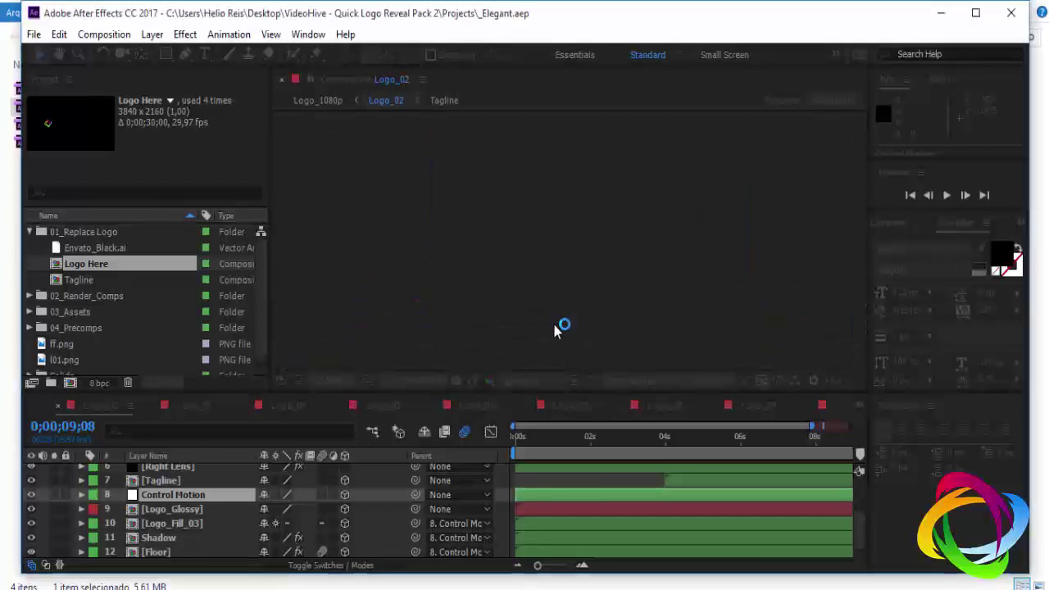
left_click(673, 326)
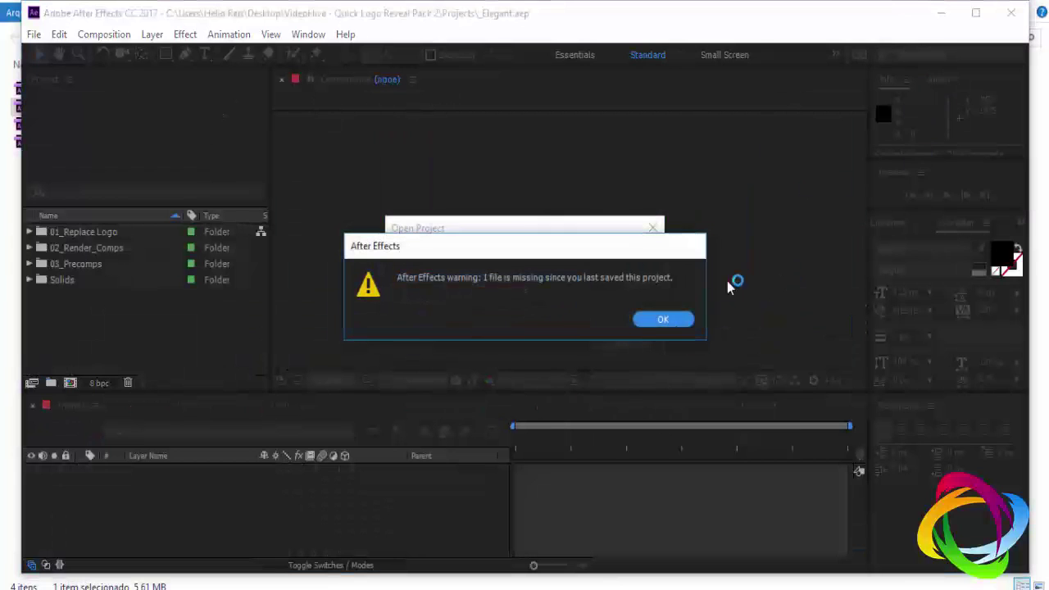
left_click(668, 326)
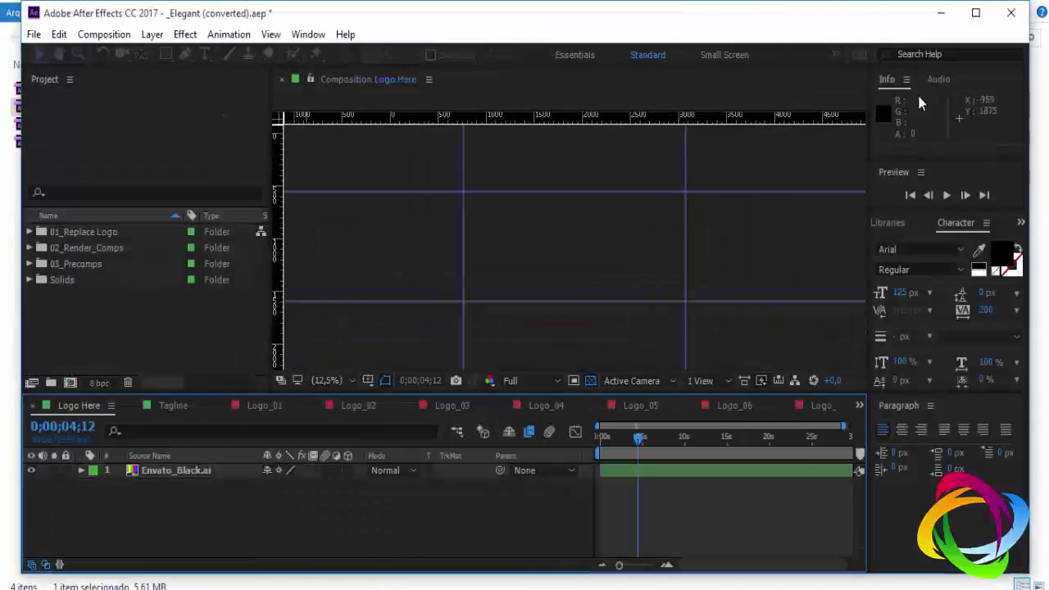
left_click(975, 13)
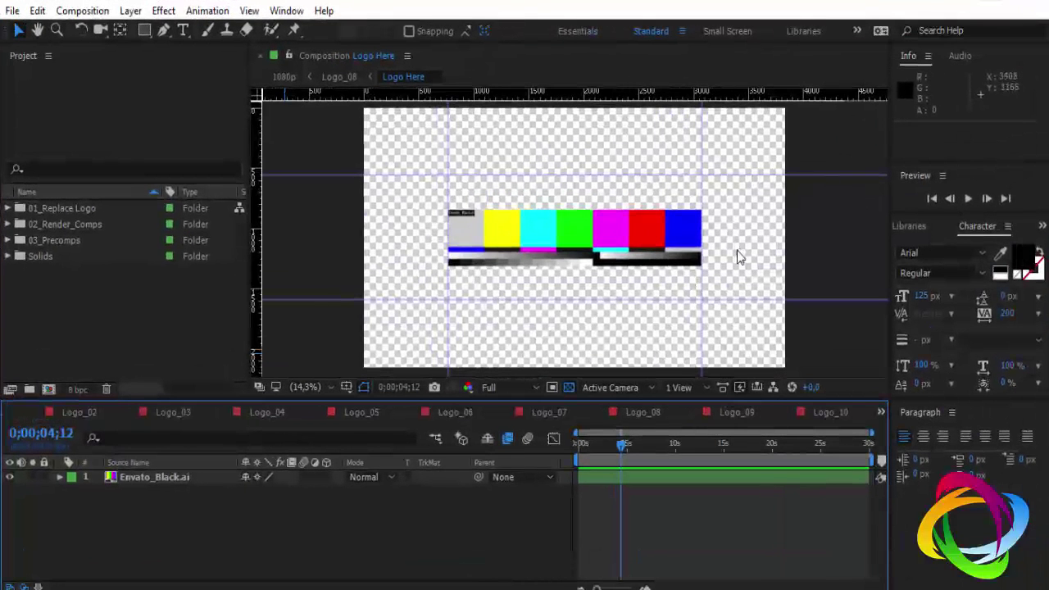
- Hide the rulers, select the Envato_Black.ai placeholder, and return to Logo_02
key("ctrl+r")
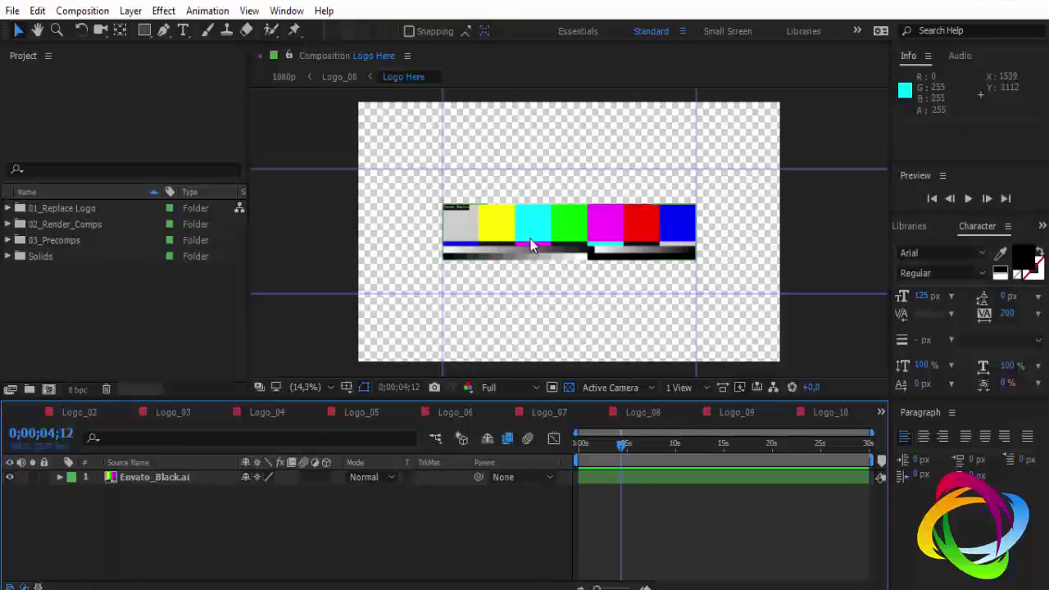
left_click(148, 478)
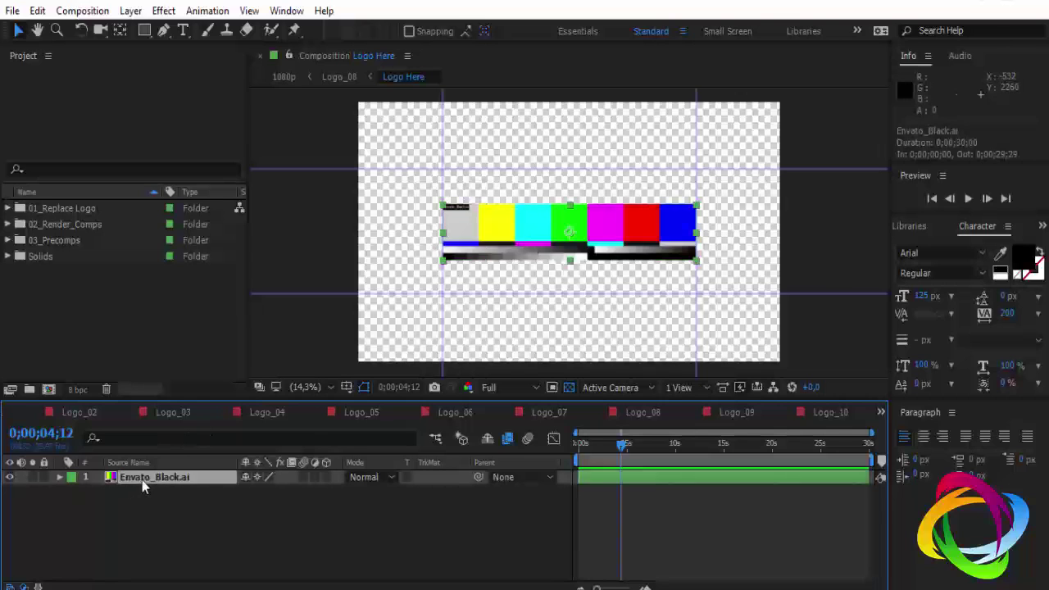
left_click(172, 413)
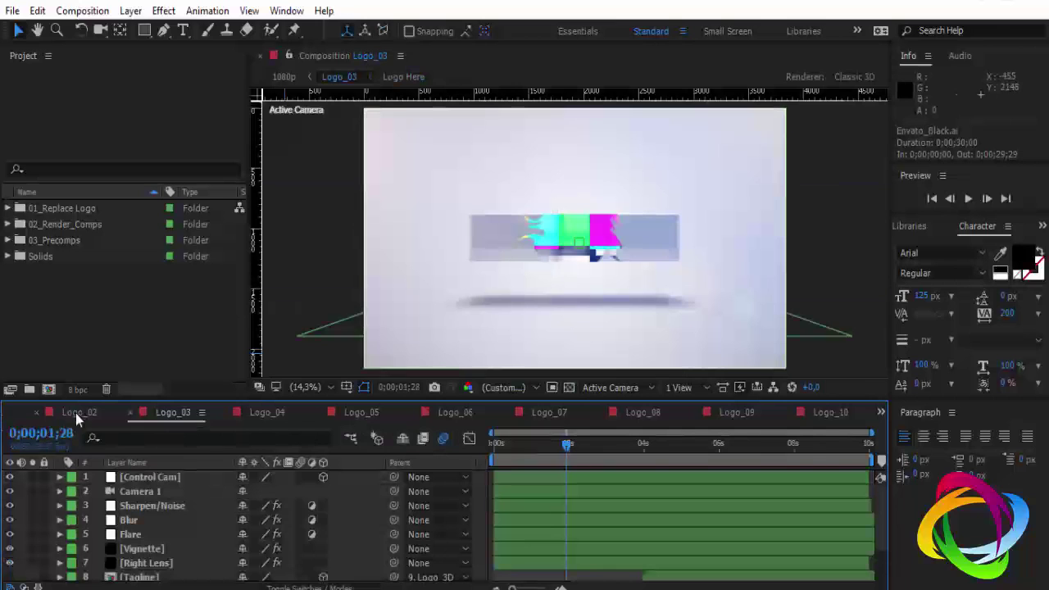
left_click(75, 413)
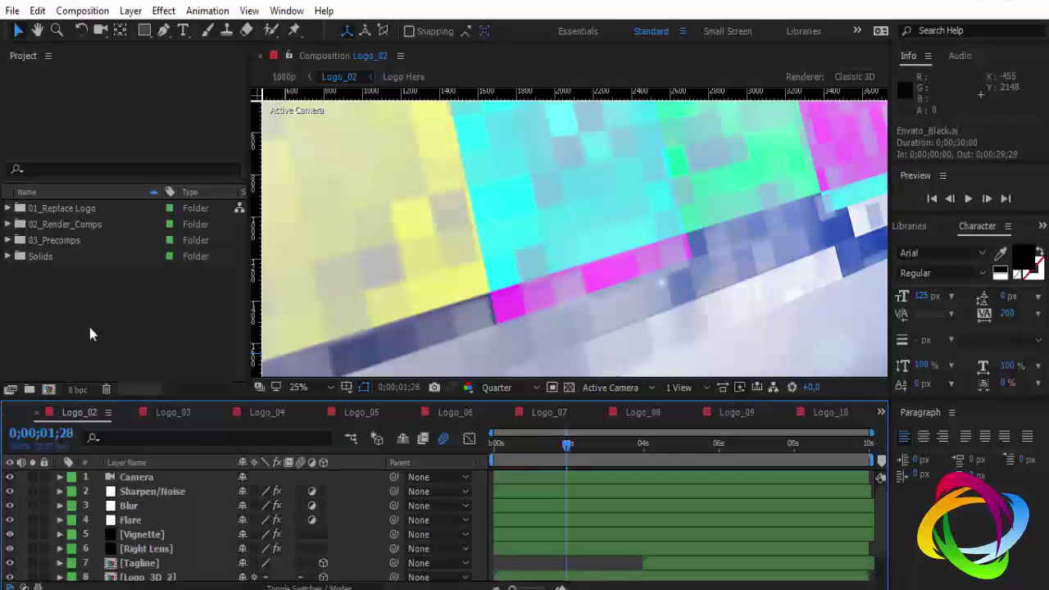
- Import the I01 image from the Área de Trabalho desktop folder into the project
left_click(8, 209)
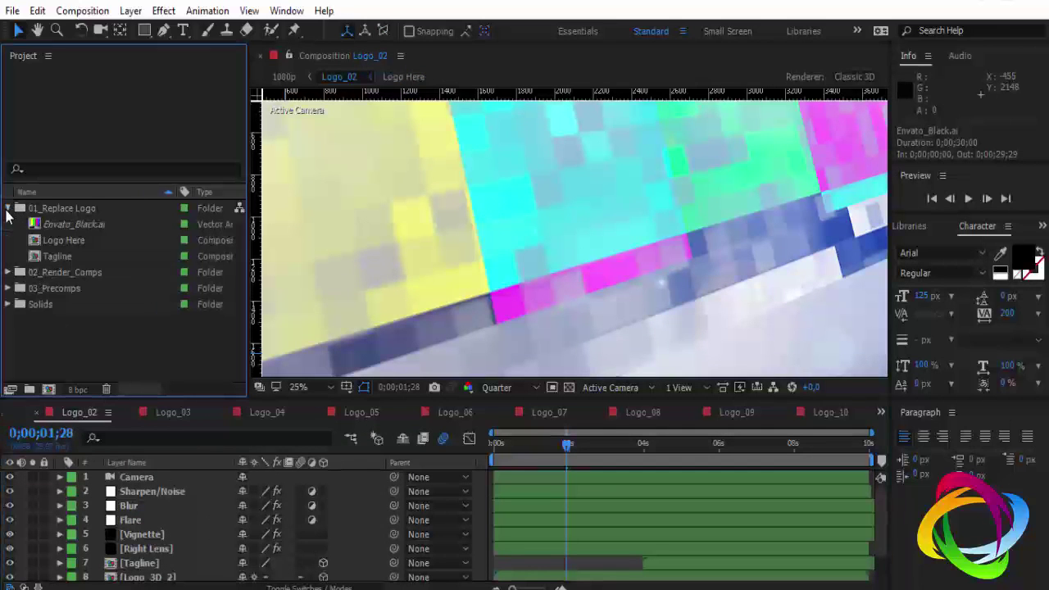
double_click(56, 342)
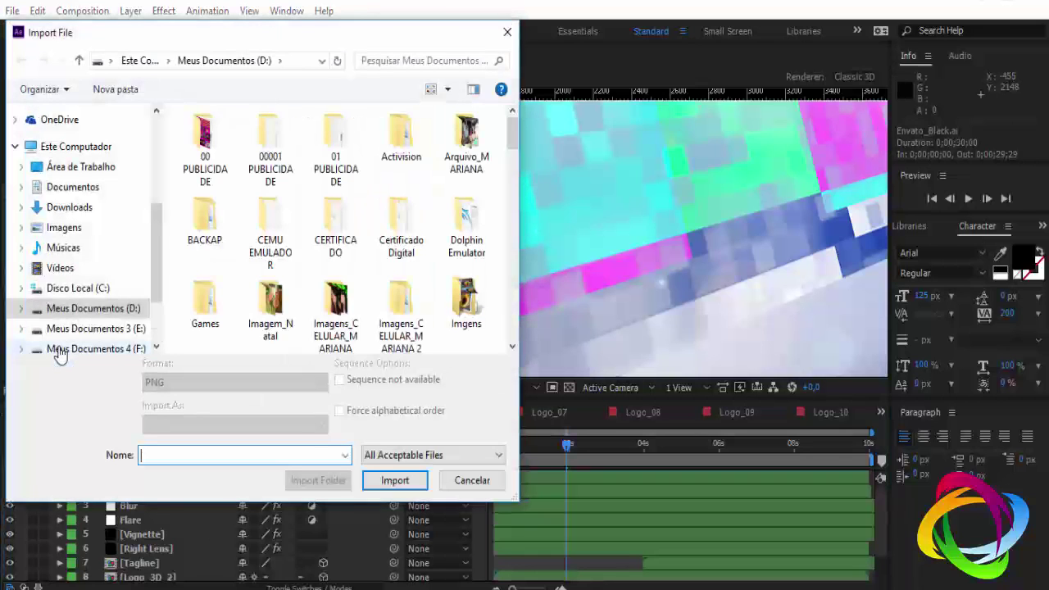
left_click(86, 167)
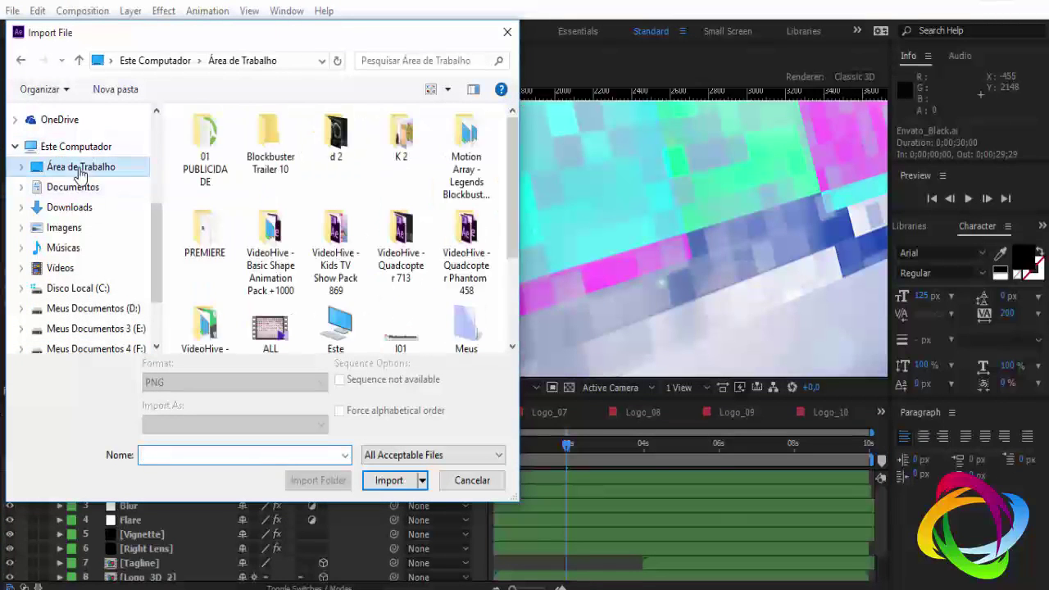
left_click(397, 321)
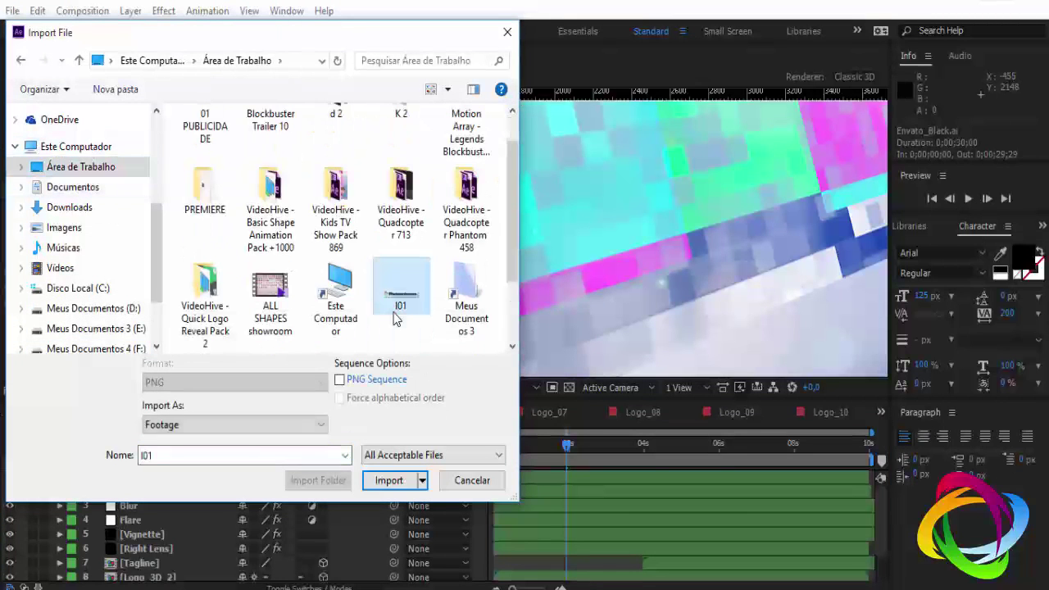
left_click(390, 481)
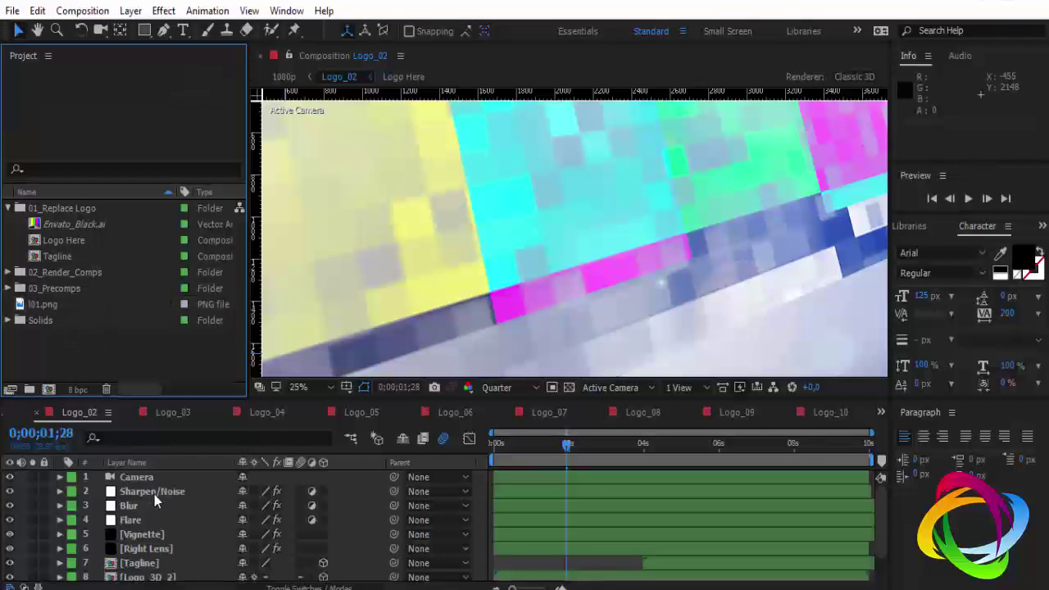
- Add I01.png to the Logo Here composition and scale it up to 188%
double_click(78, 243)
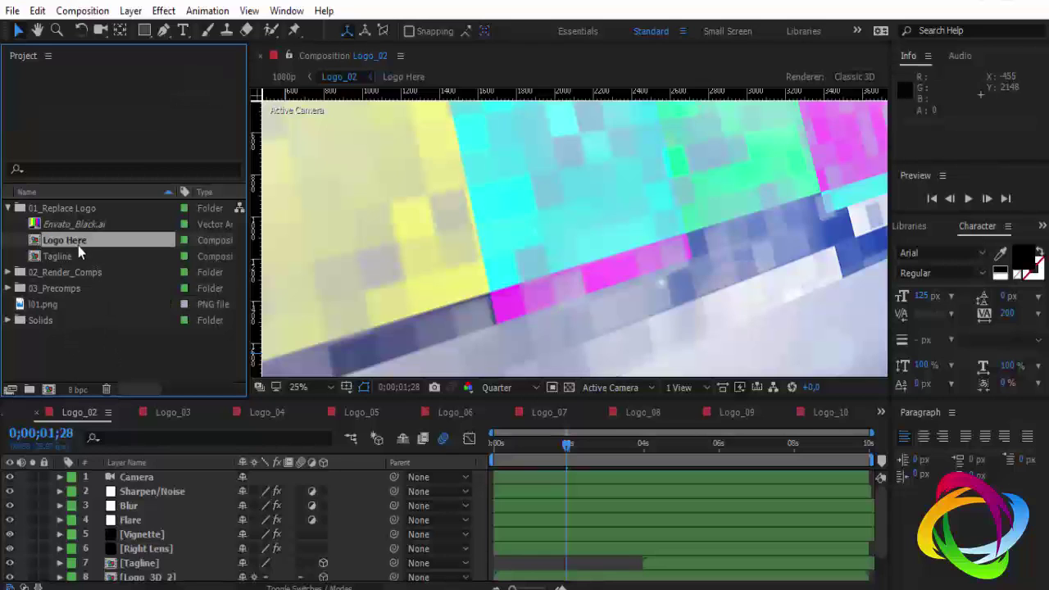
left_click_drag(42, 302, 121, 473)
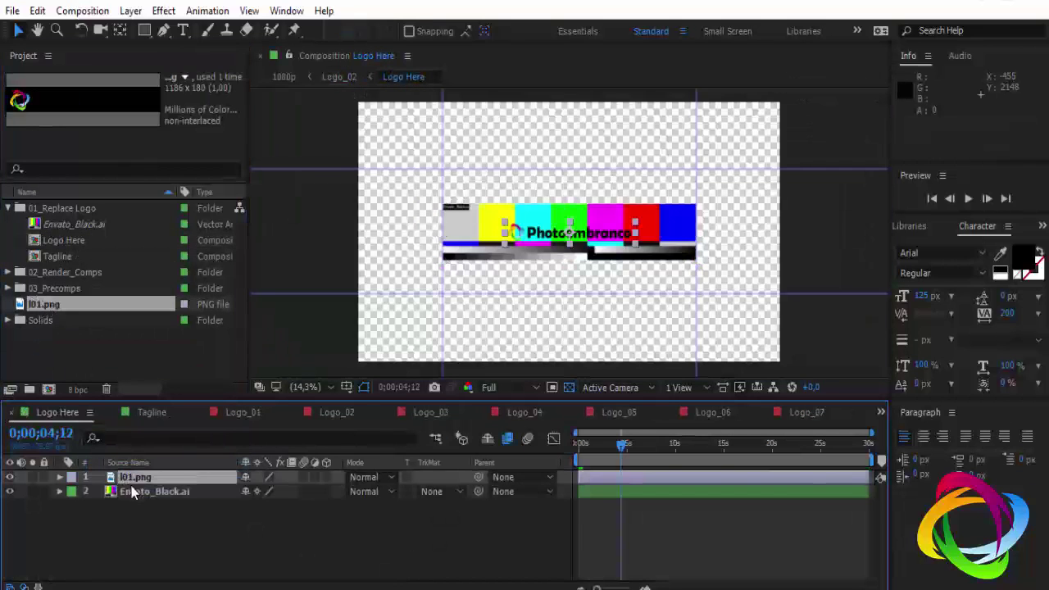
left_click(133, 491)
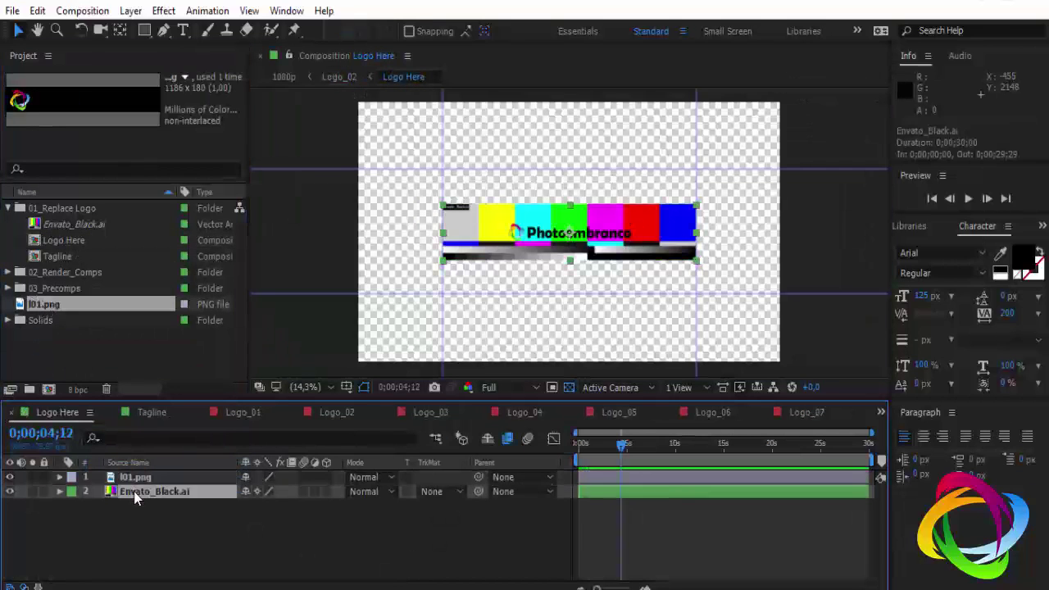
left_click(173, 476)
key("s")
left_click_drag(281, 491, 365, 490)
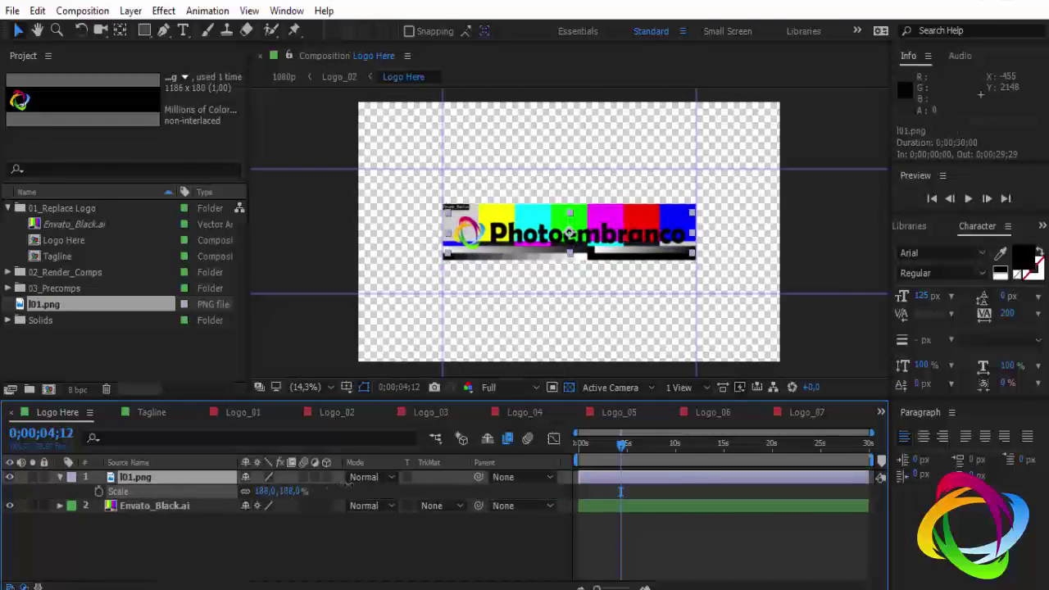
- Delete the Envato_Black.ai colour-bar placeholder layer, then switch to the Tagline composition
left_click(10, 507)
left_click(151, 507)
key("Delete")
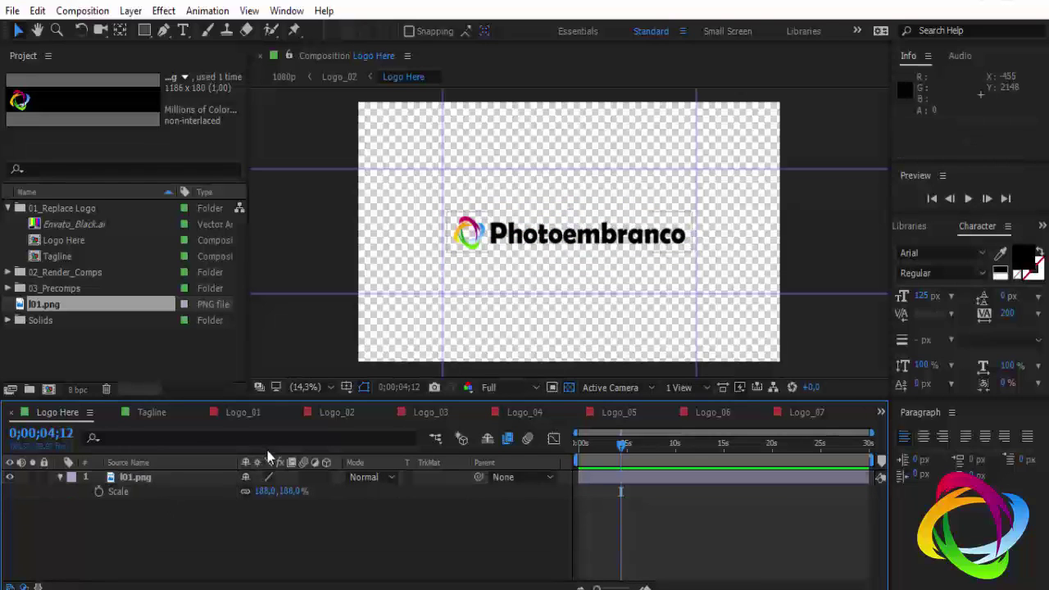
left_click(150, 414)
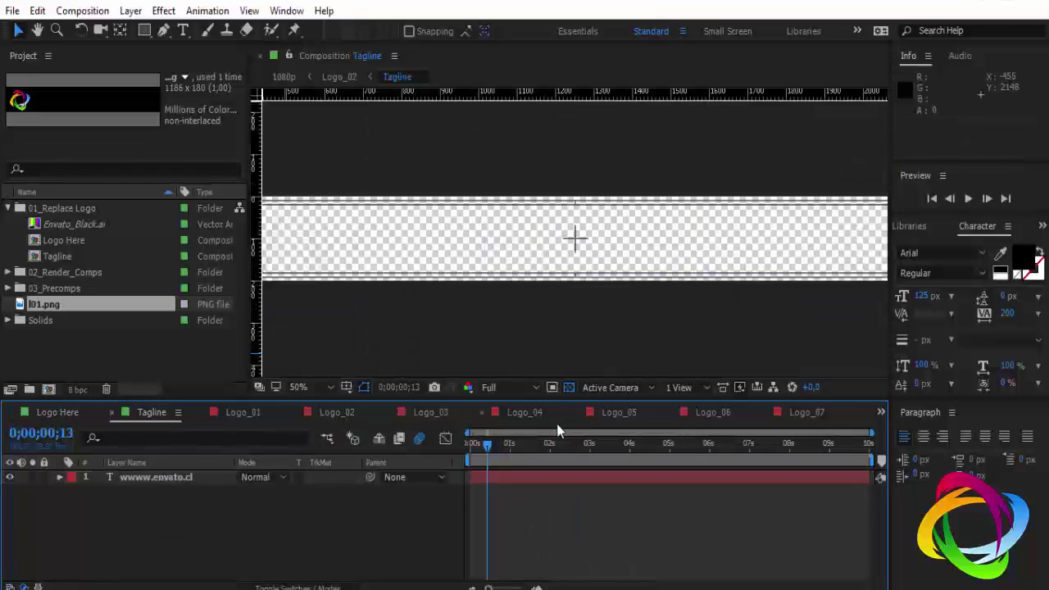
- Set Logo_01's preview resolution to Quarter and check later moments of the reveal
left_click(246, 413)
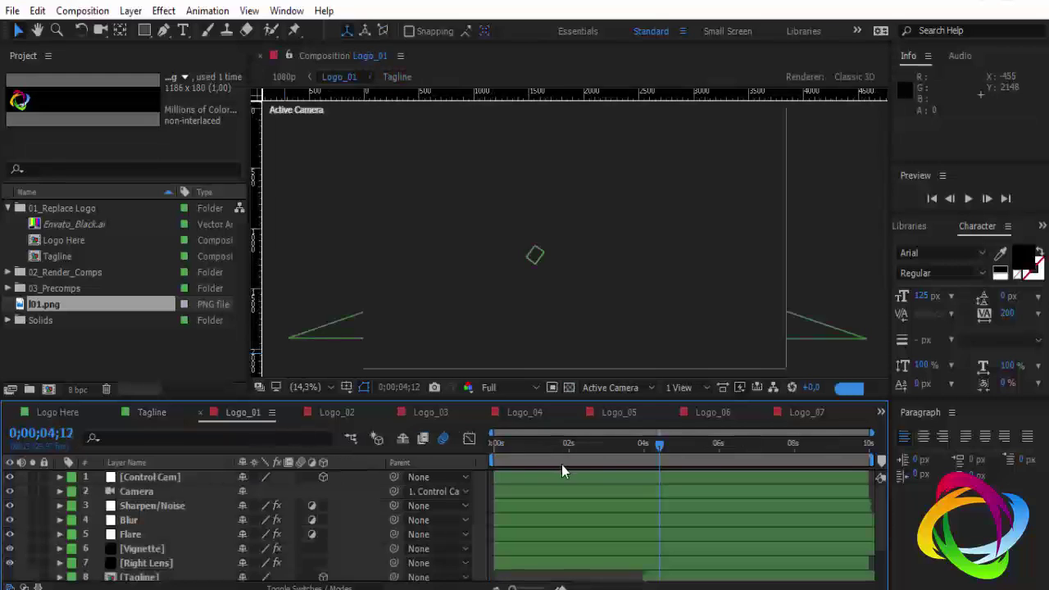
left_click(533, 389)
left_click(525, 487)
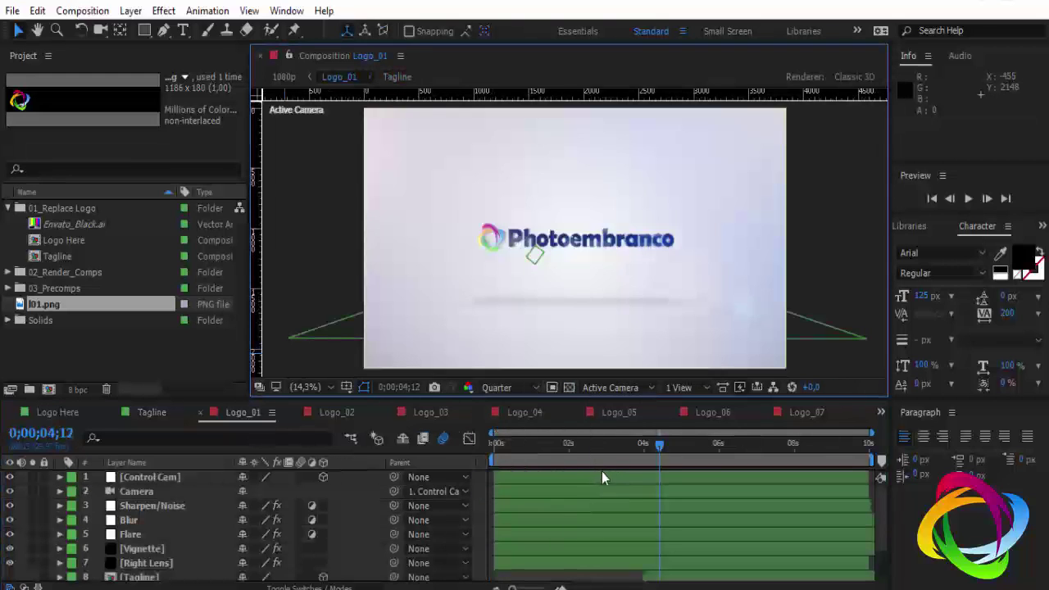
left_click(690, 443)
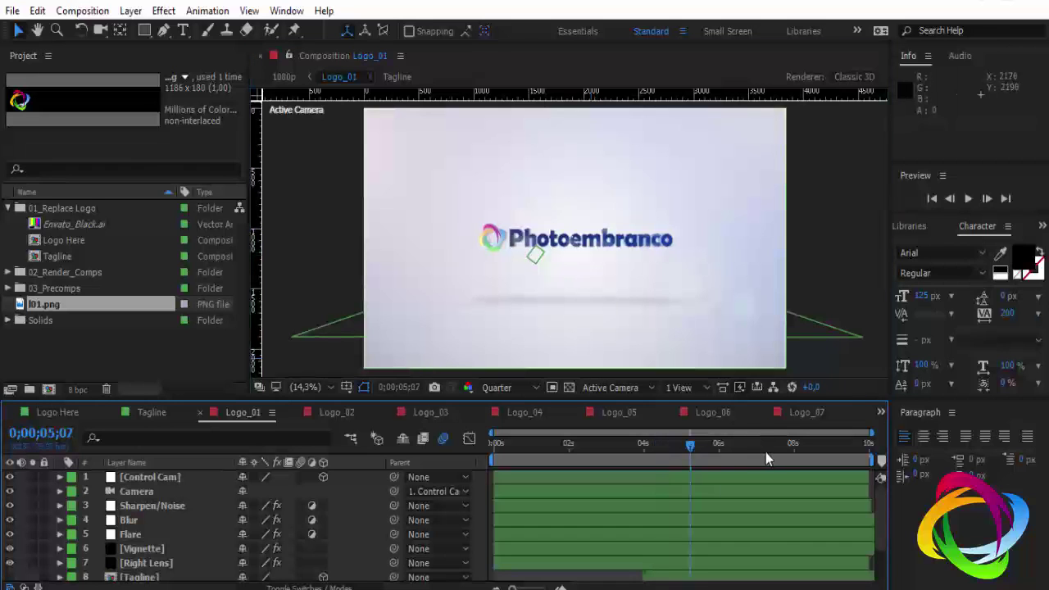
left_click(779, 447)
left_click(152, 412)
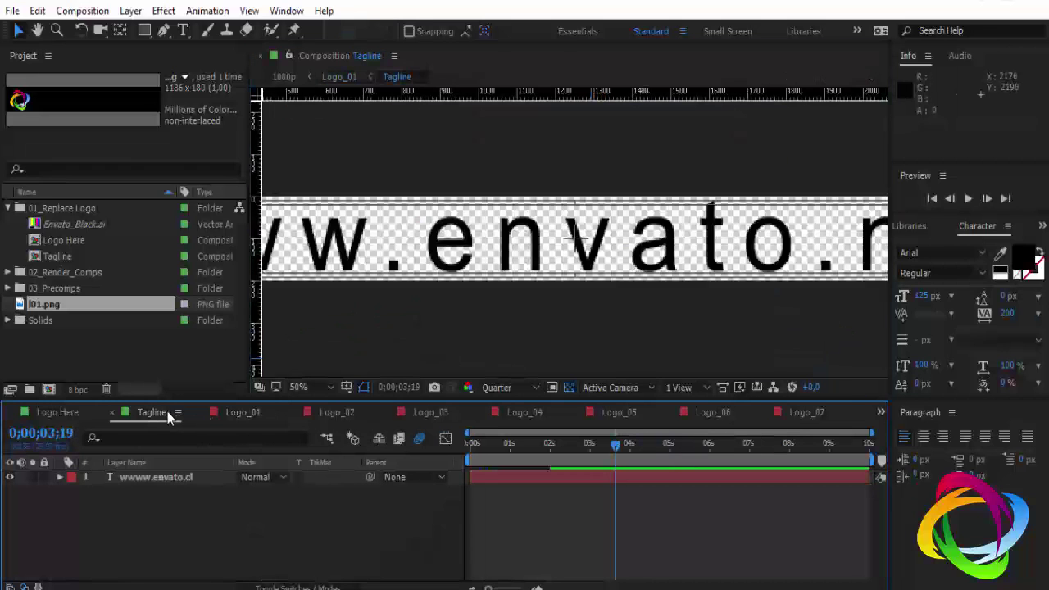
double_click(157, 477)
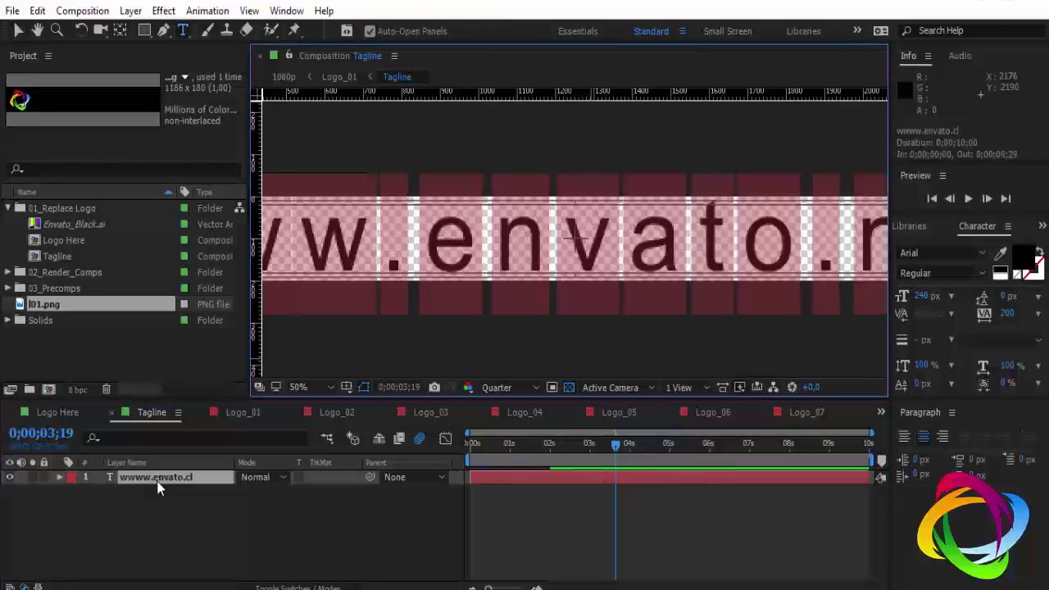
type("HR")
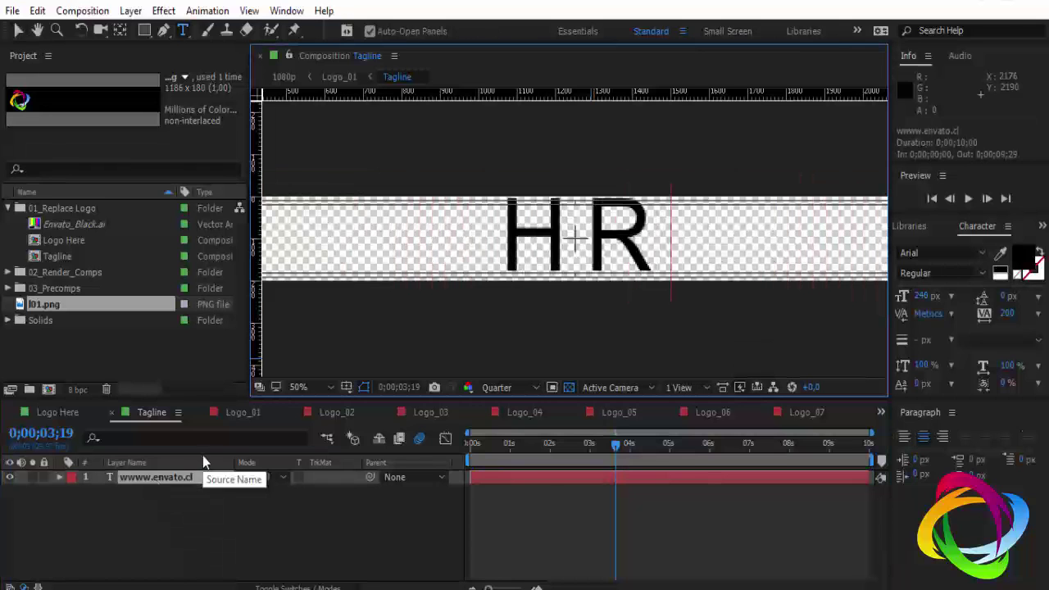
type("Digital")
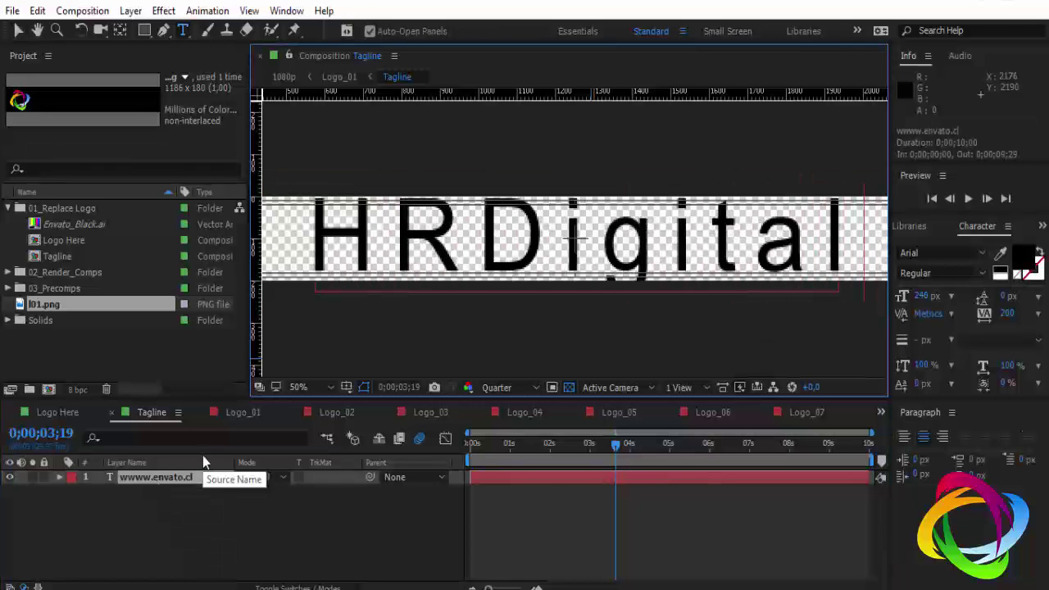
- Step through the Logo_01, Logo_02, Logo_03, Logo_05, Logo_06 and Logo_07 compositions
left_click(250, 414)
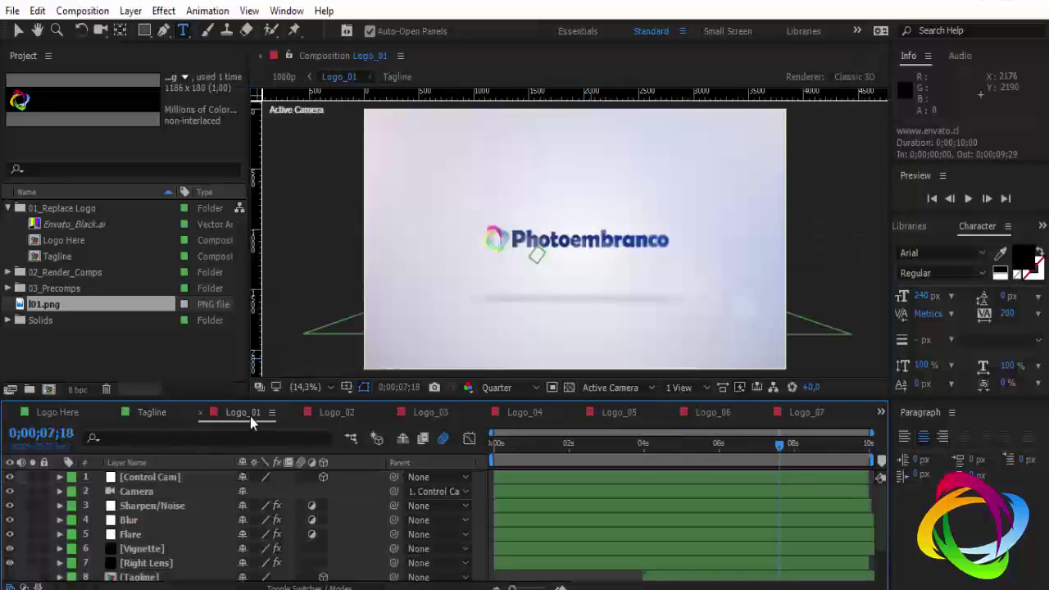
left_click(350, 414)
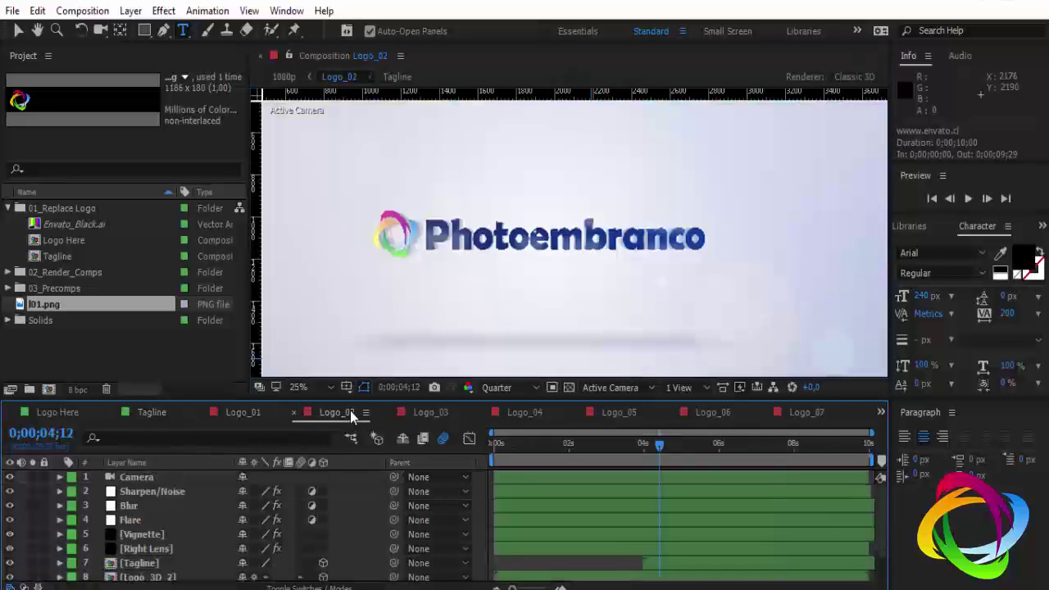
left_click(509, 414)
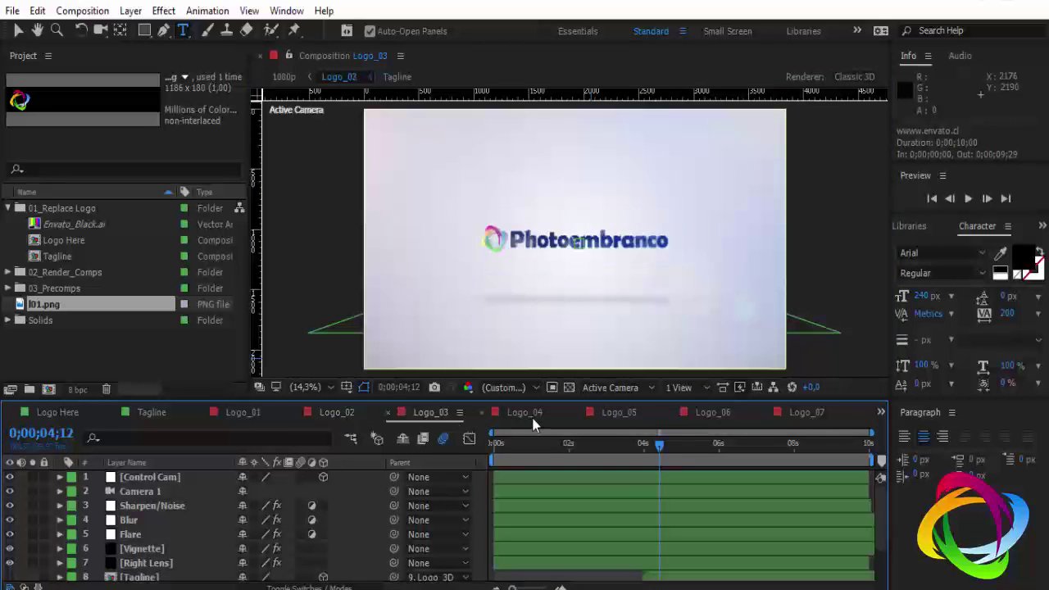
left_click(615, 413)
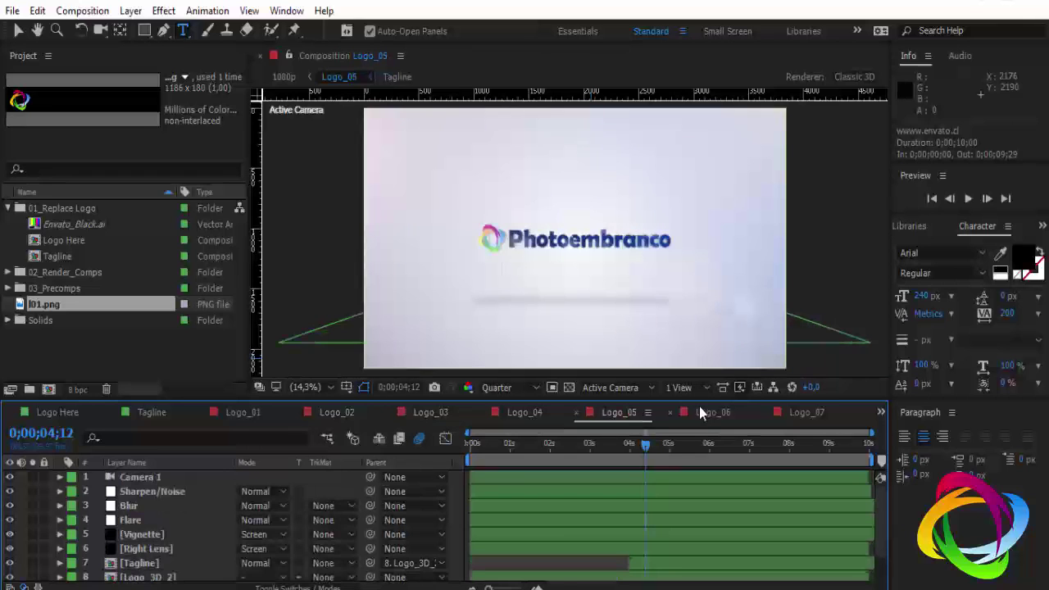
left_click(709, 409)
left_click(799, 414)
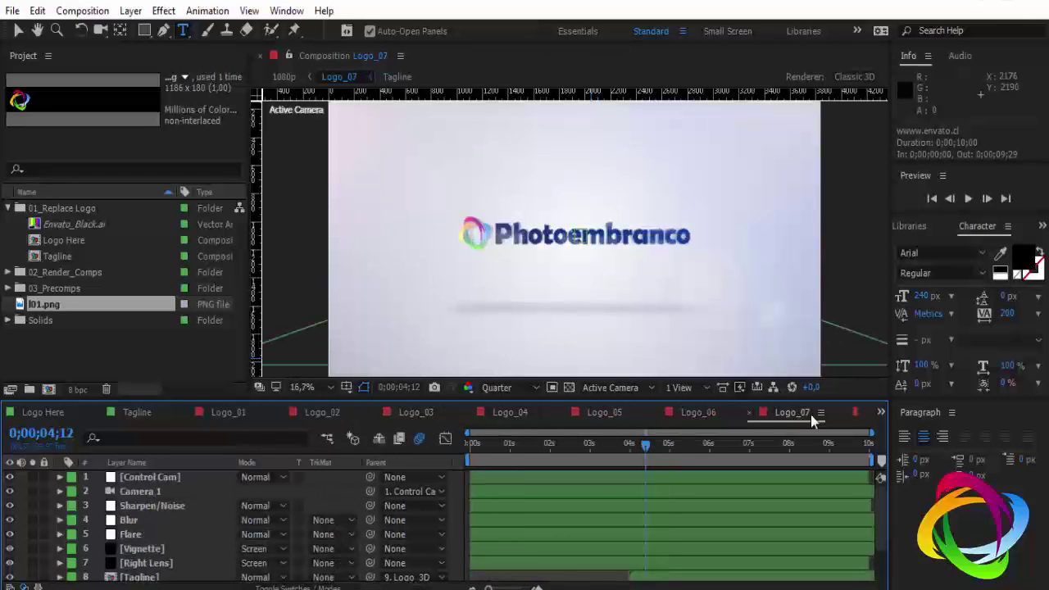
- Open Logo_08, Logo_09 and Logo_10 from the overflow tab list, preview Logo_10, then return to Logo_02
left_click(879, 413)
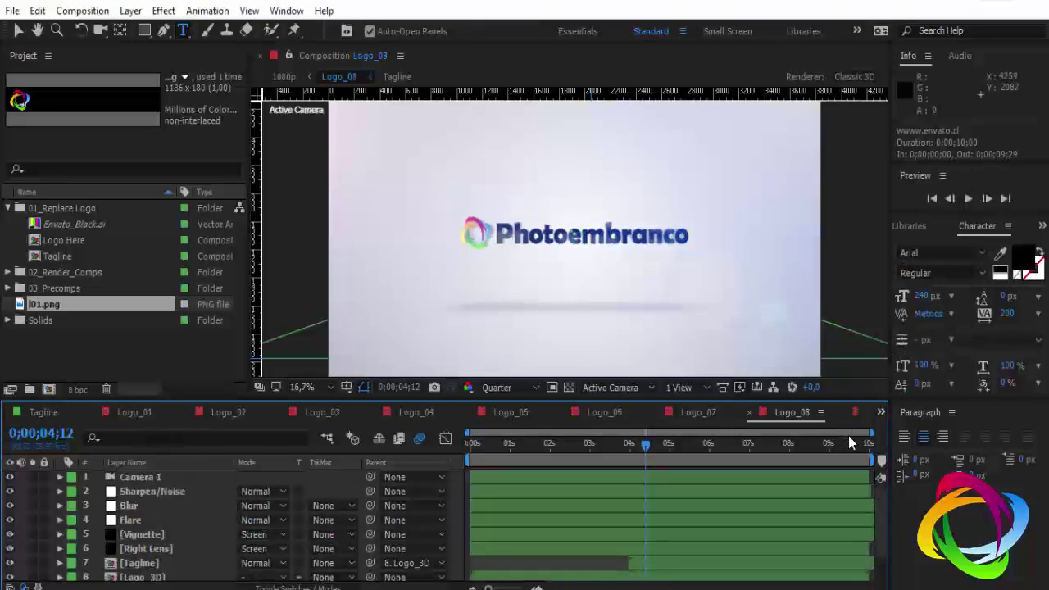
left_click(877, 413)
left_click(922, 354)
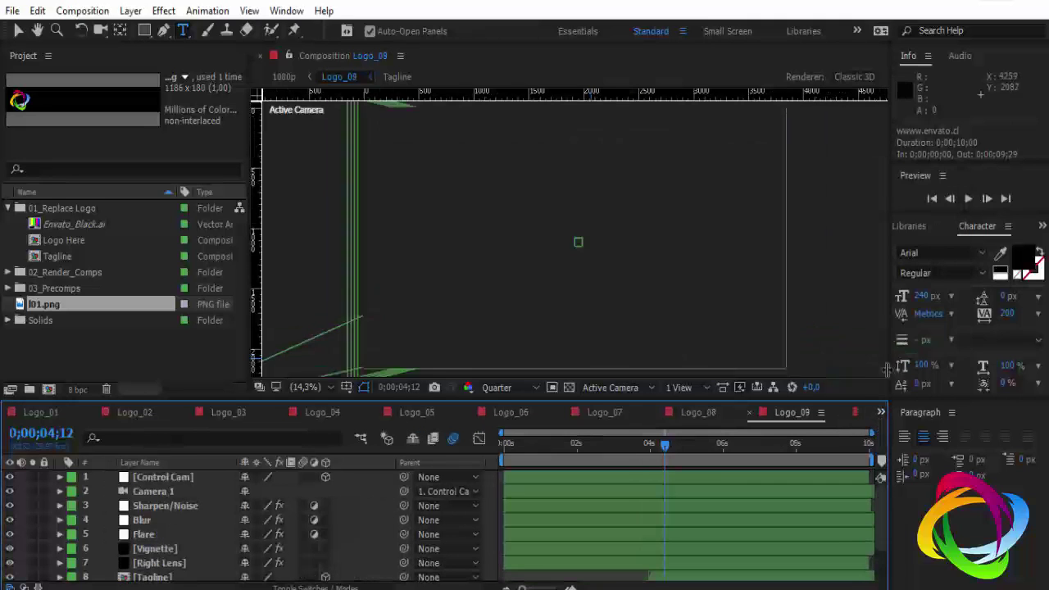
left_click(879, 416)
left_click(922, 372)
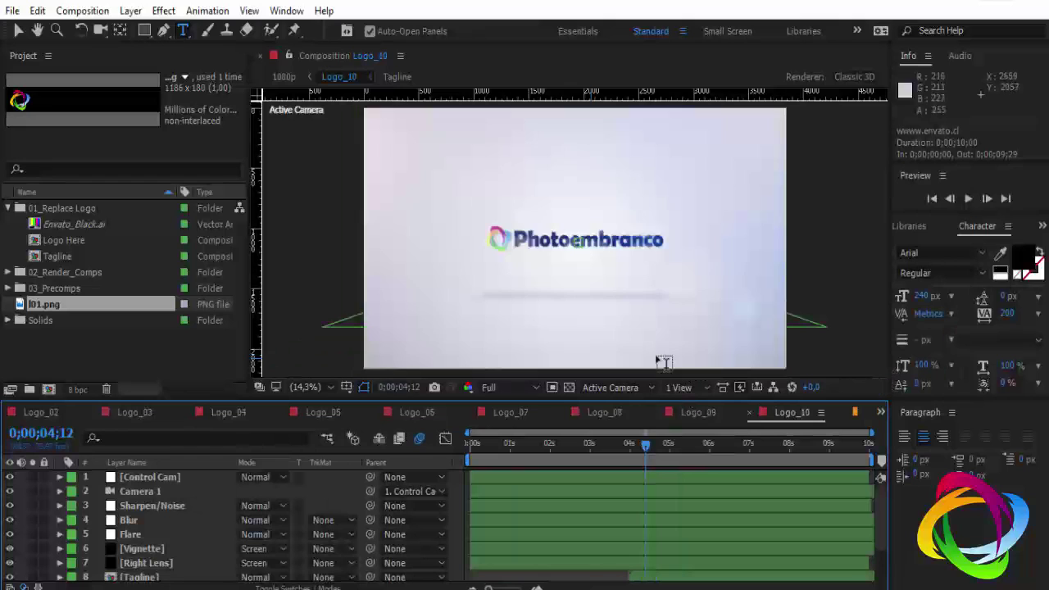
key("v")
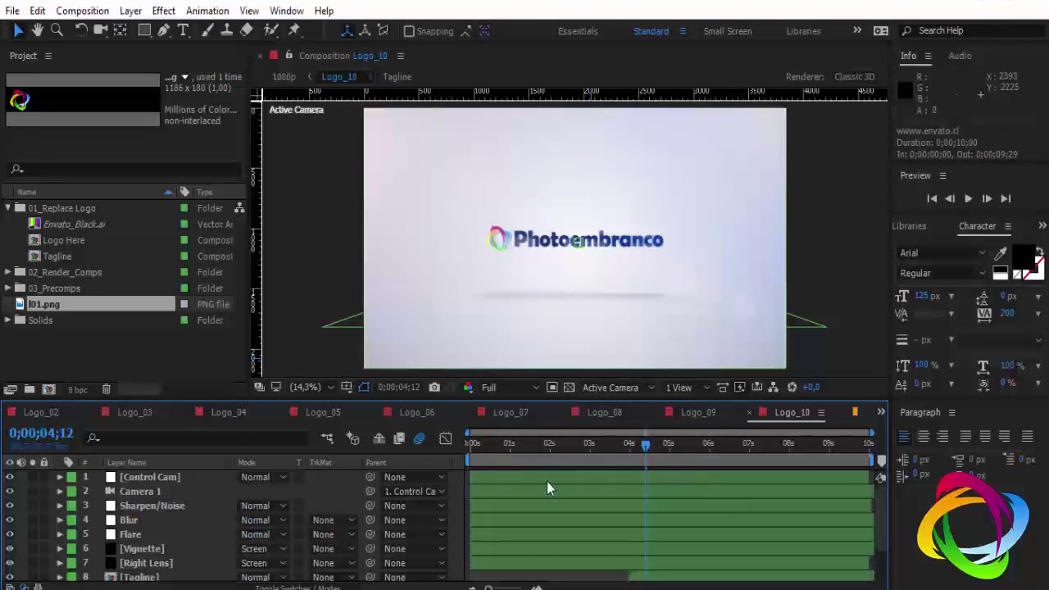
left_click(534, 459)
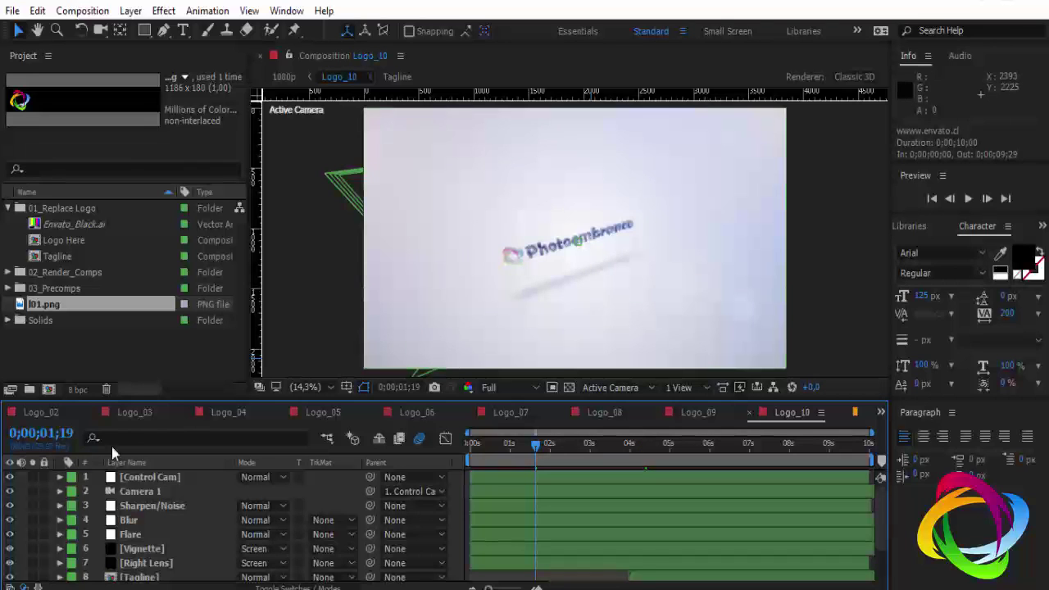
left_click(52, 418)
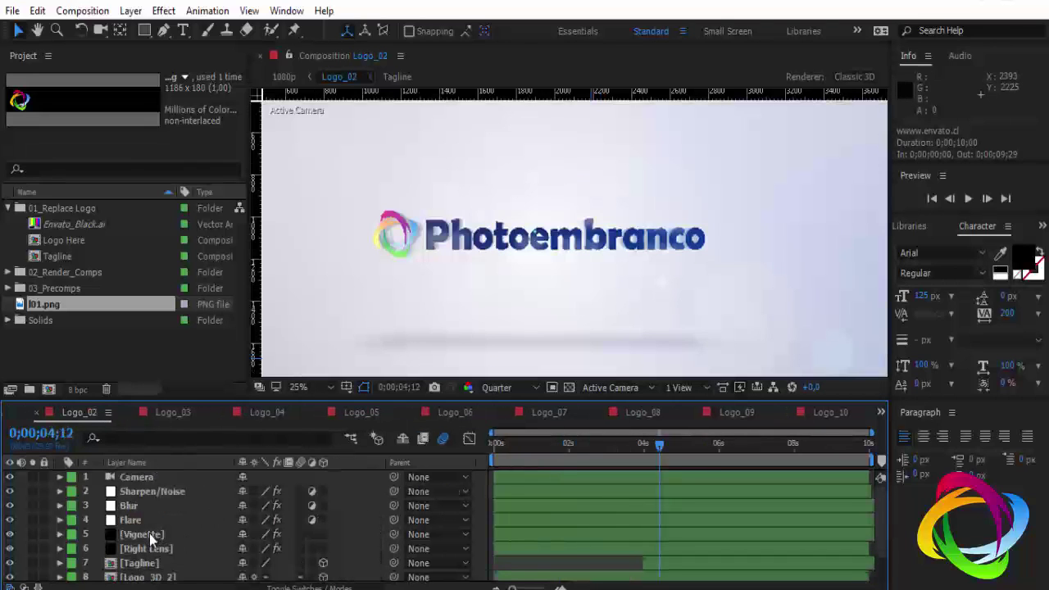
- Open Logo_03, select its Control Cam layer, then pick the _Particles and _Simple project files
scroll(158, 507, "down", 2)
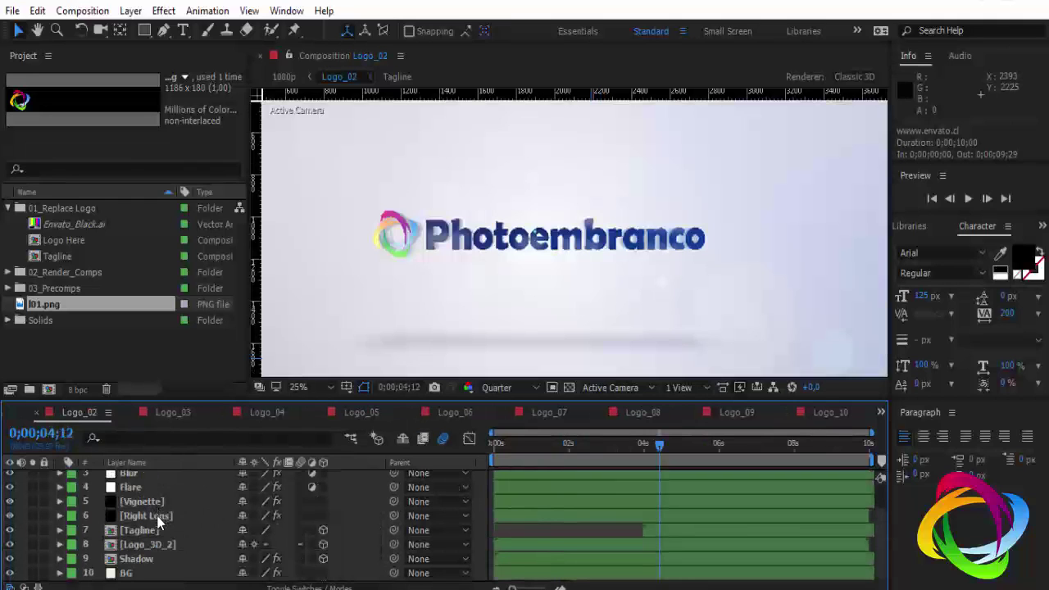
scroll(166, 549, "up", 2)
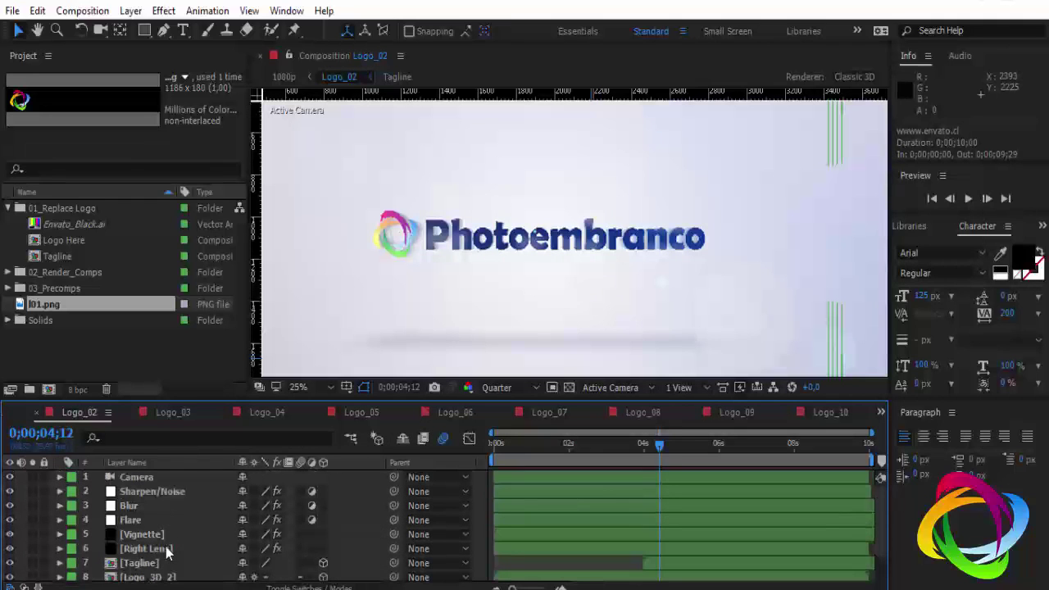
left_click(157, 418)
scroll(167, 529, "down", 2)
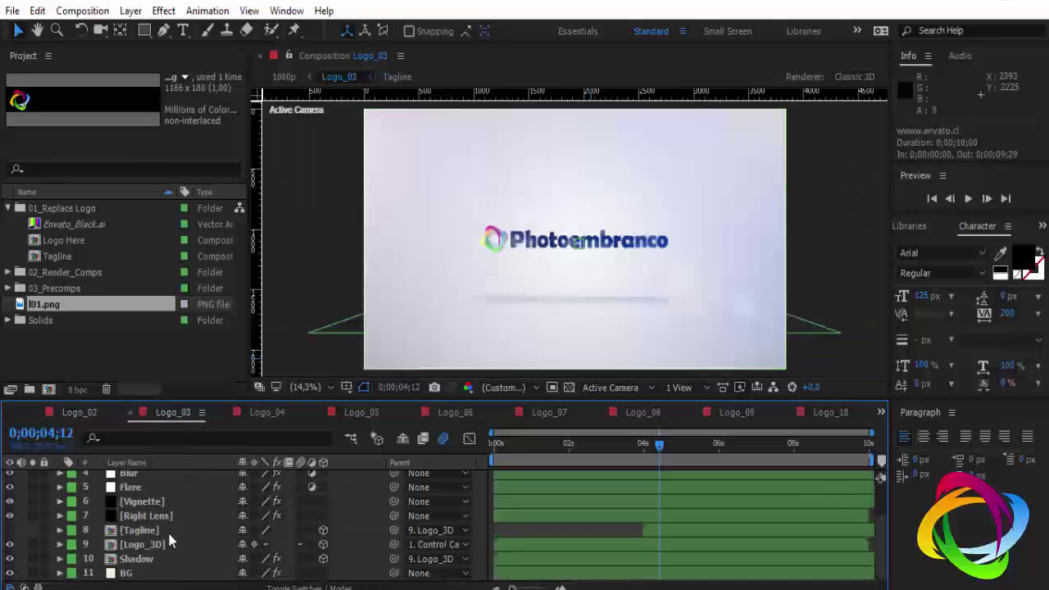
scroll(169, 509, "up", 2)
left_click(200, 476)
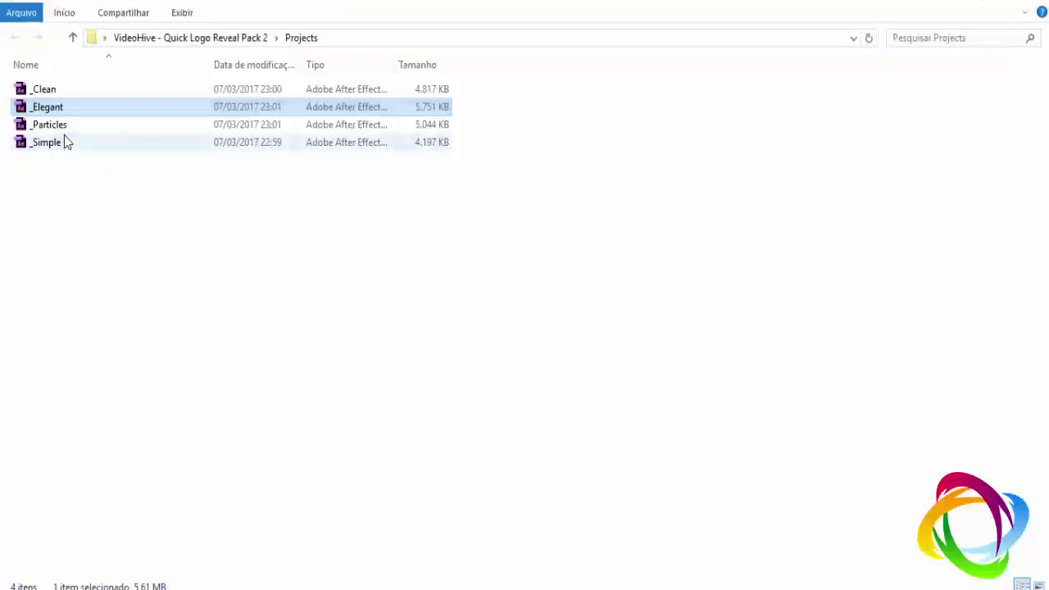
left_click(64, 128)
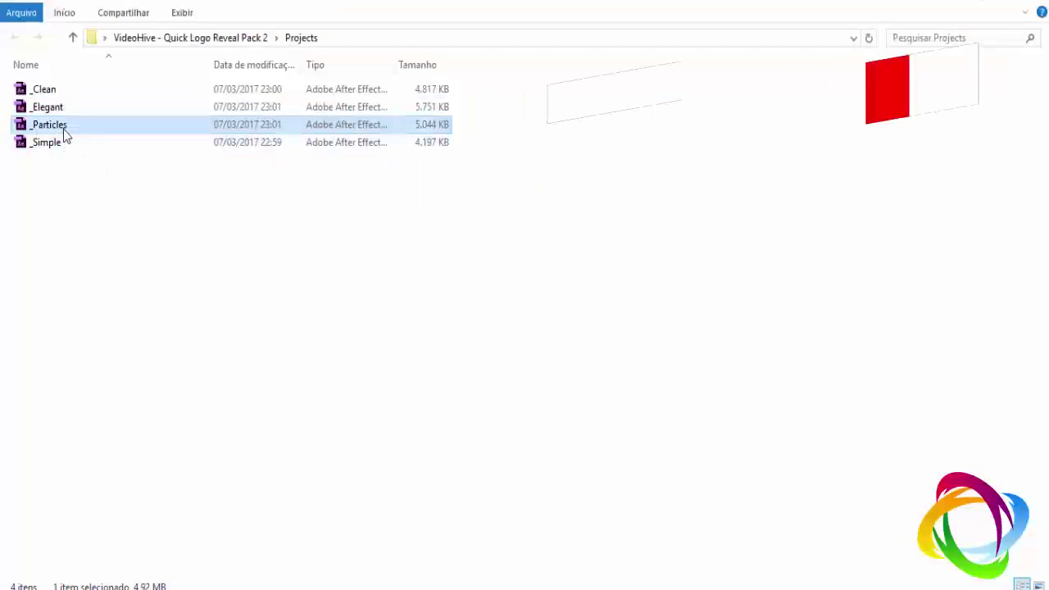
left_click(59, 144)
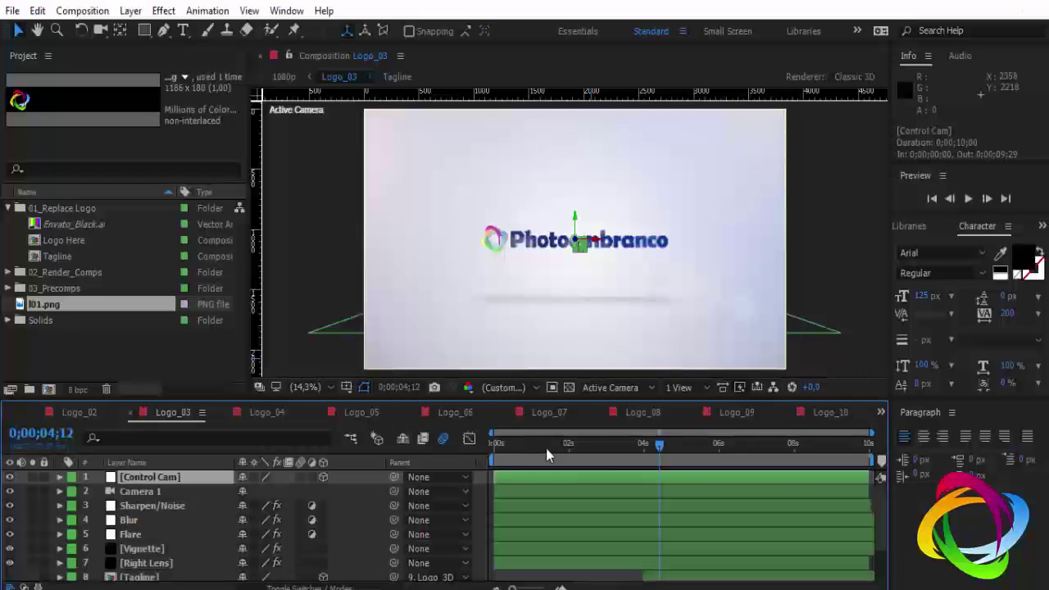
- Scrub the Logo_03 camera reveal between about 2 and 9 seconds, then bring up the Pacote 400 Flyers page
left_click_drag(547, 450, 716, 463)
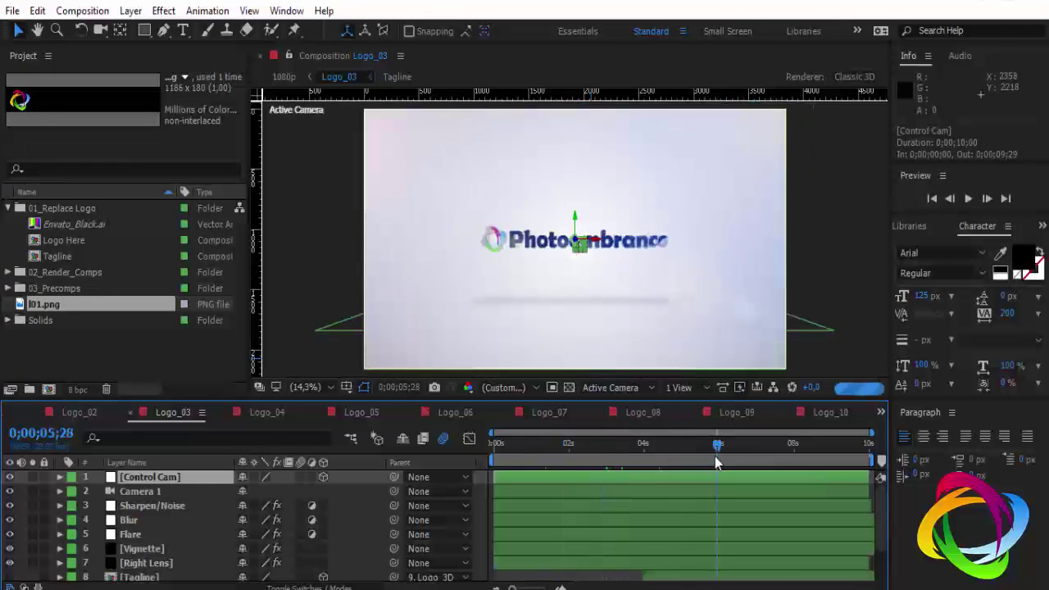
mouse_move(762, 457)
left_mouse_down()
mouse_move(812, 450)
mouse_move(517, 461)
left_mouse_up()
left_click(849, 450)
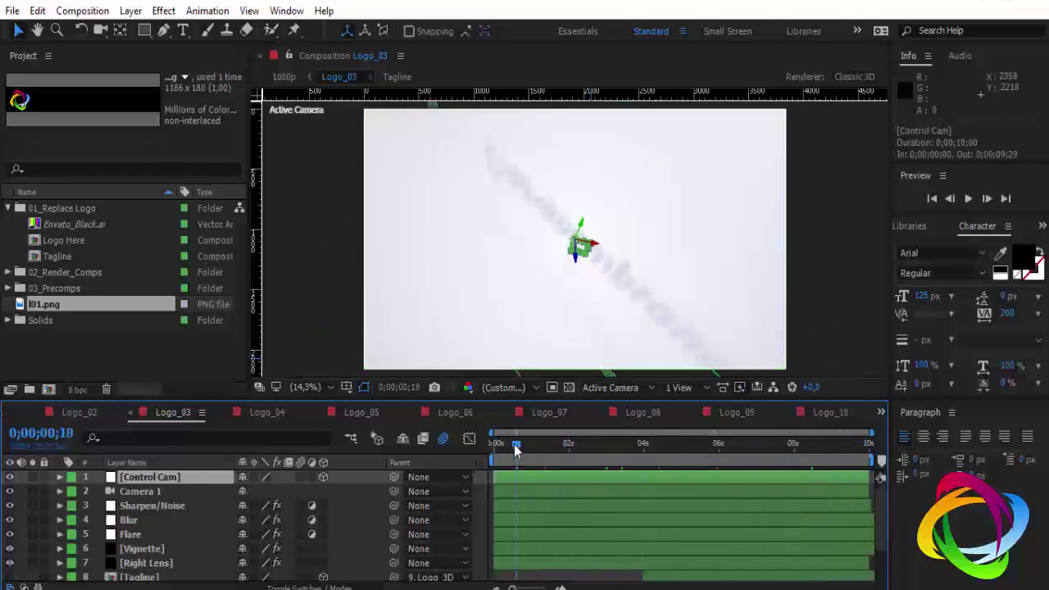
left_click_drag(517, 450, 702, 444)
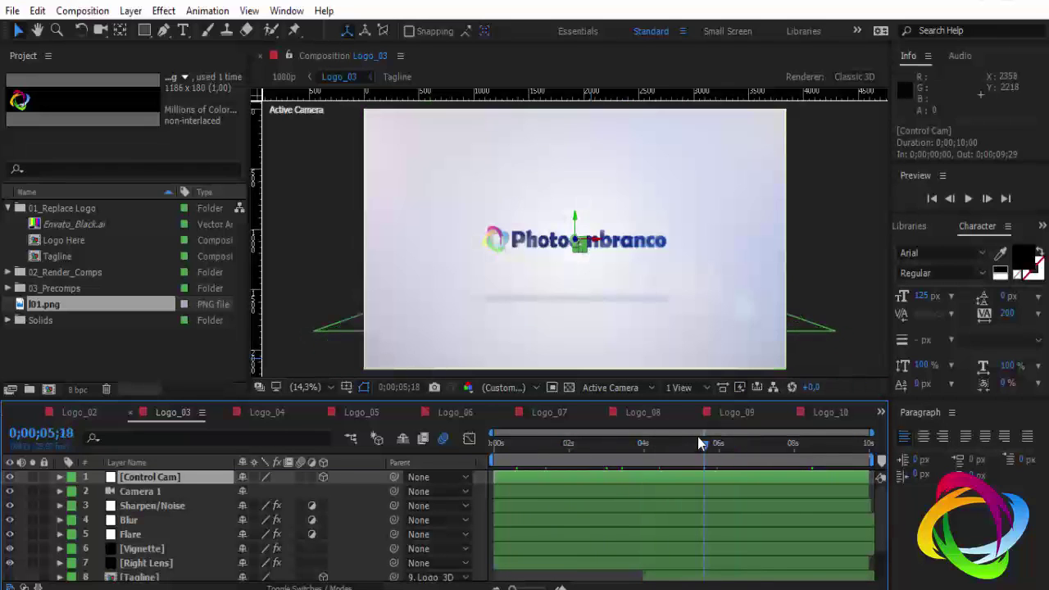
left_click(780, 445)
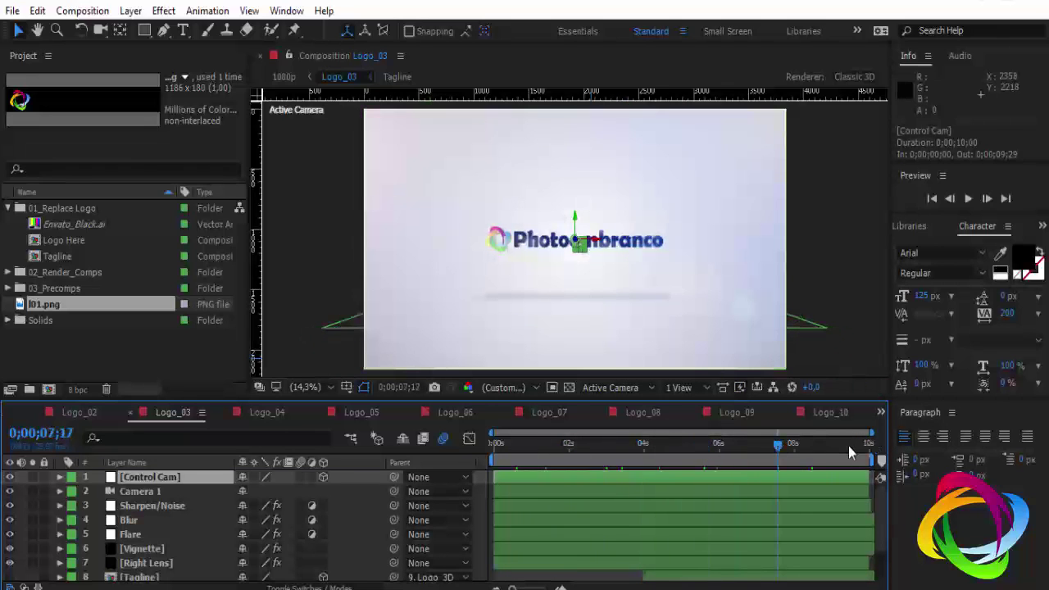
left_click(849, 451)
mouse_move(623, 457)
left_mouse_down()
mouse_move(568, 457)
mouse_move(722, 423)
left_mouse_up()
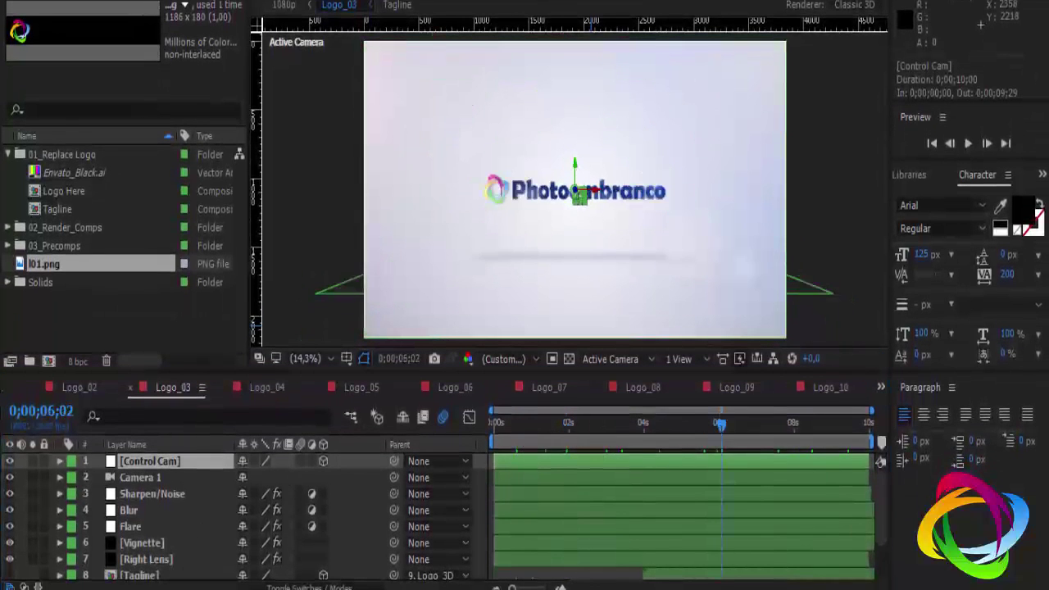
left_click(199, 580)
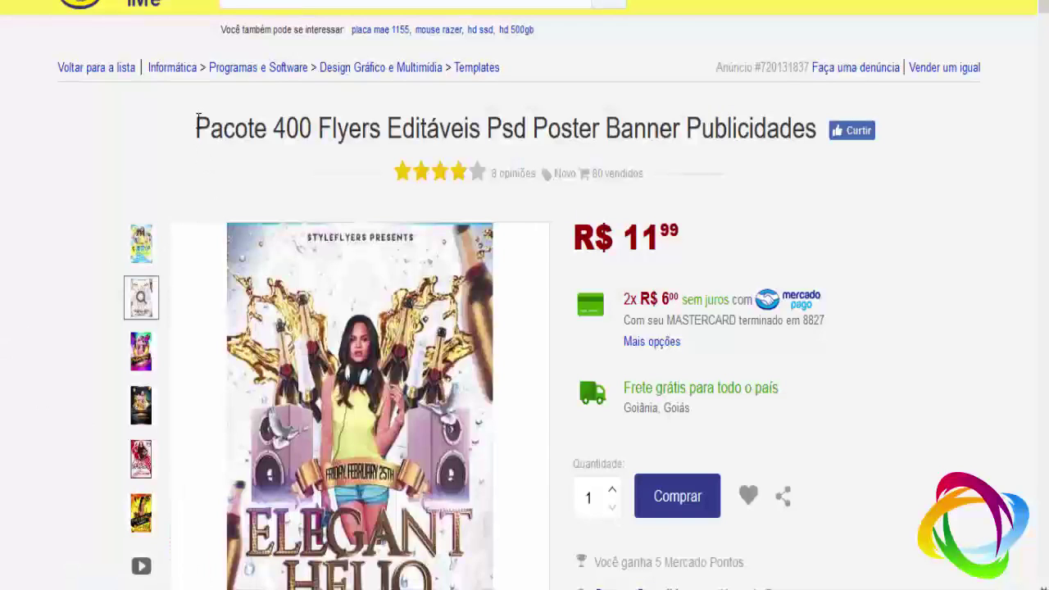
- Show the HRD Party flyer as the listing's main image, then quit After Effects via the save prompt
left_click_drag(197, 119, 440, 119)
left_click(439, 115)
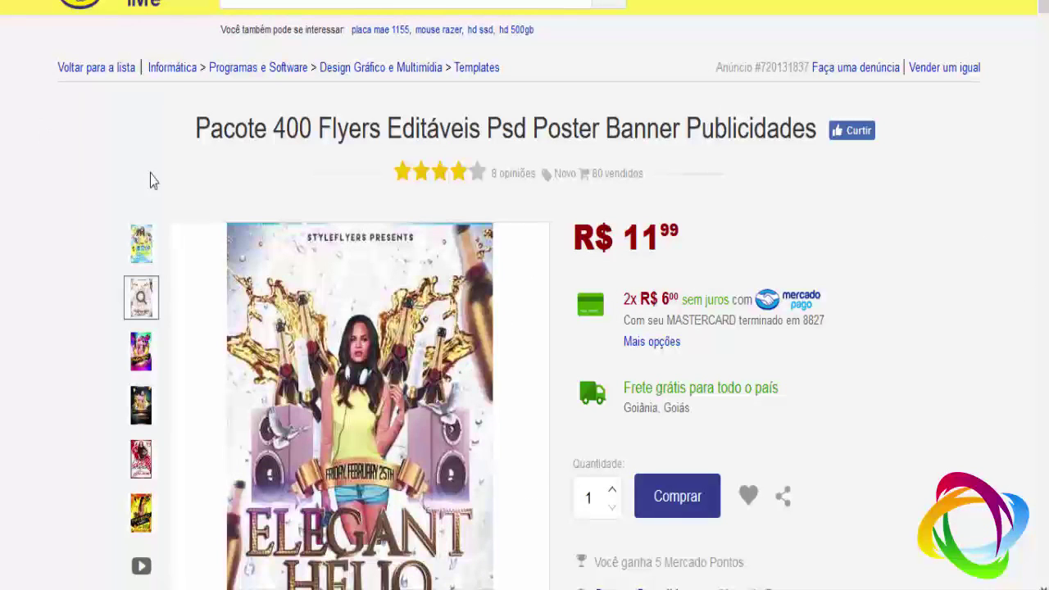
left_click(128, 233)
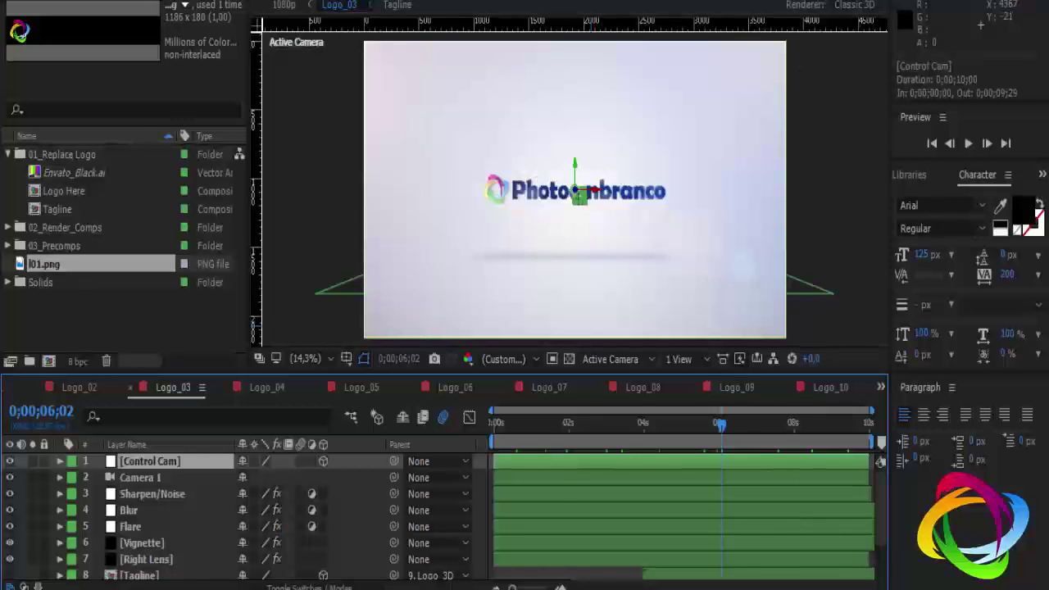
key("ctrl+q")
left_click(573, 281)
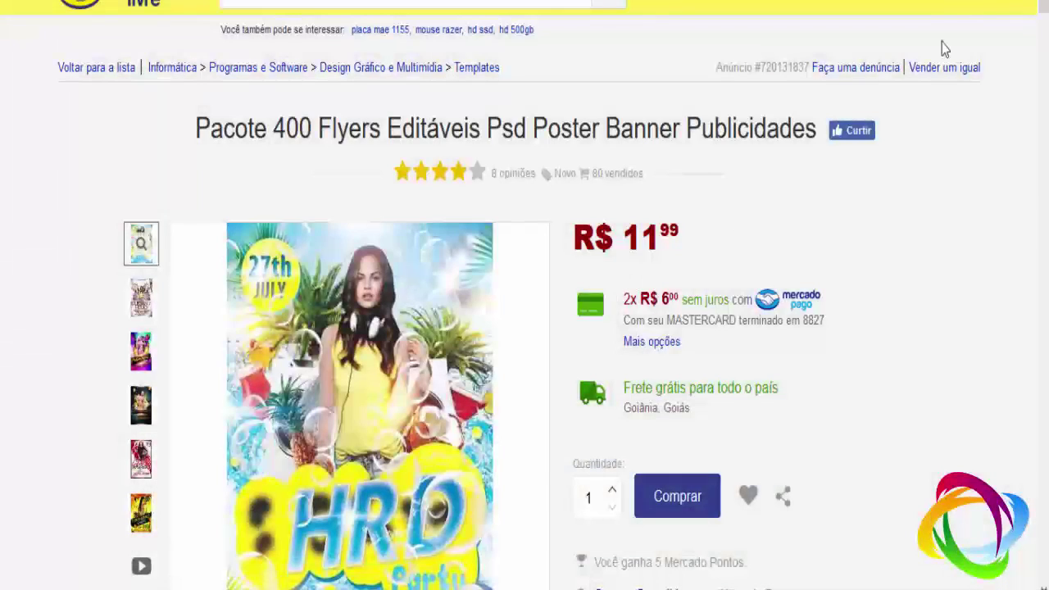